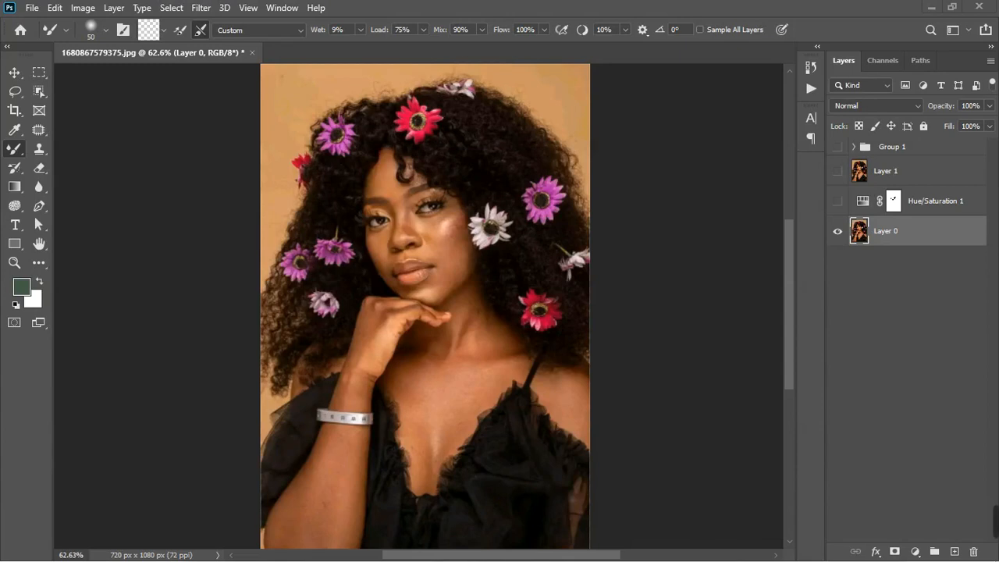
Delete the existing Hue/Saturation adjustment layer above Layer 0.
scroll(434, 354, "up", 1)
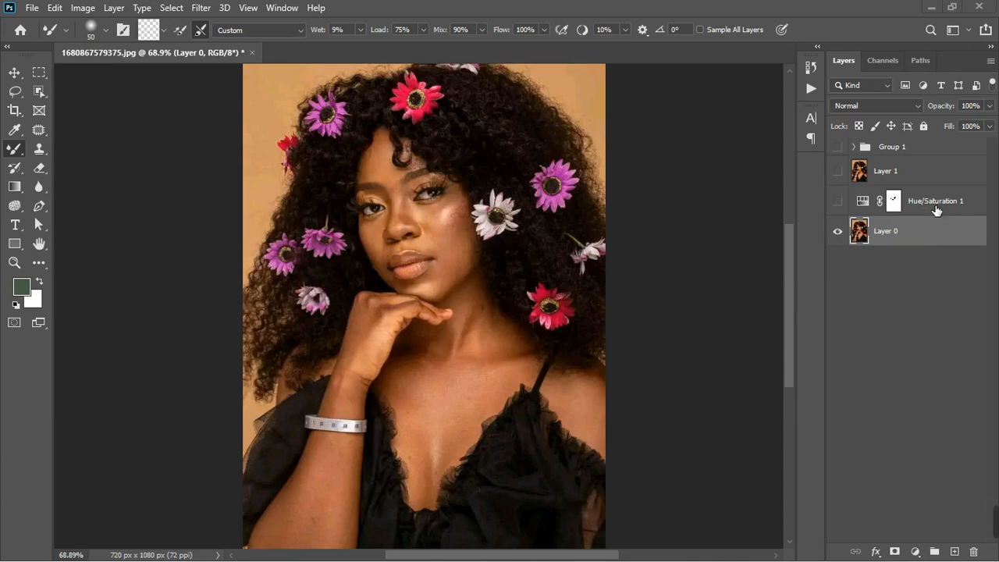
left_click(837, 202)
left_click(924, 211)
key("Delete")
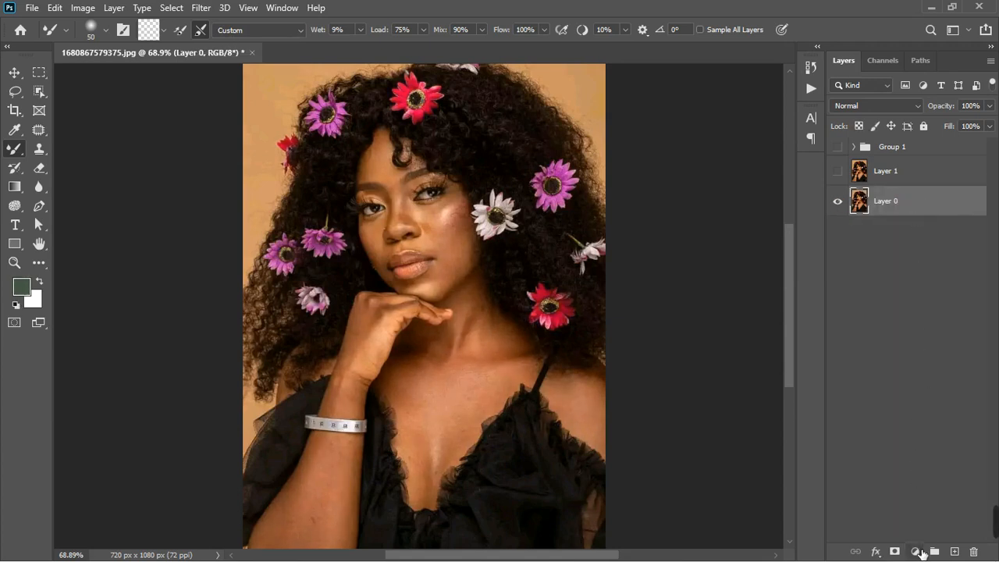
Add a Hue/Saturation adjustment layer above Layer 0 and sample the chest skin to target the Reds range.
left_click(921, 551)
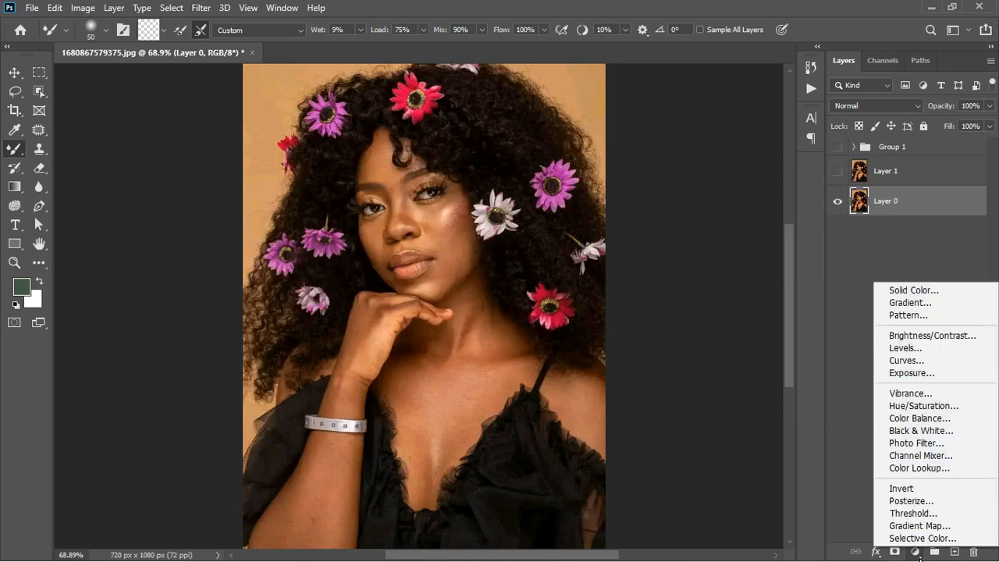
left_click(929, 406)
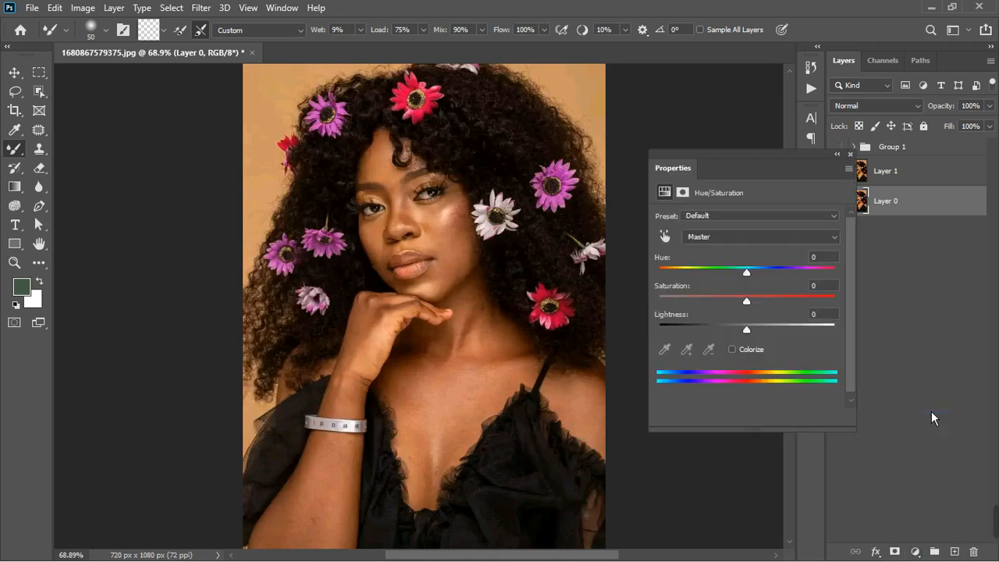
left_click(665, 236)
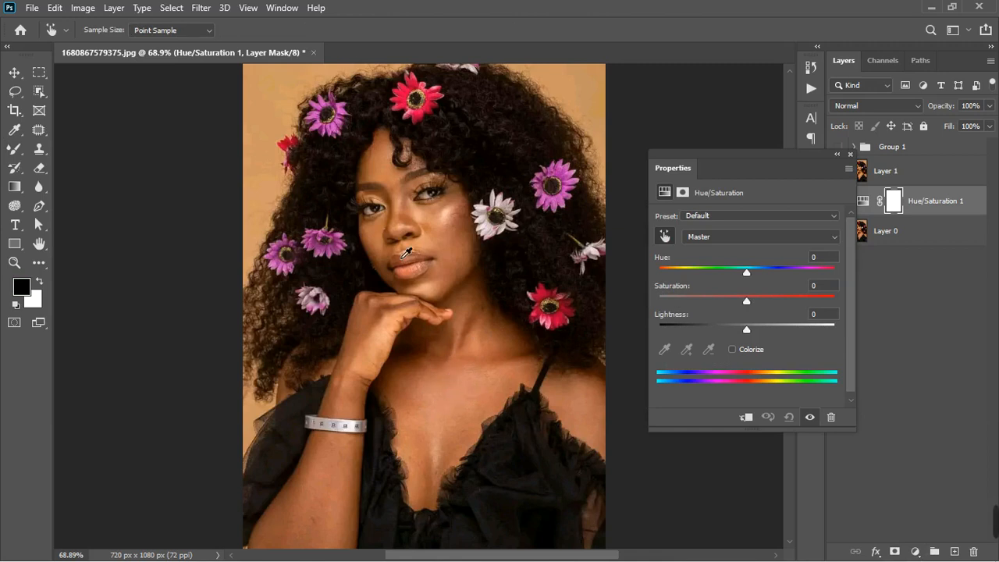
scroll(407, 253, "up", 3)
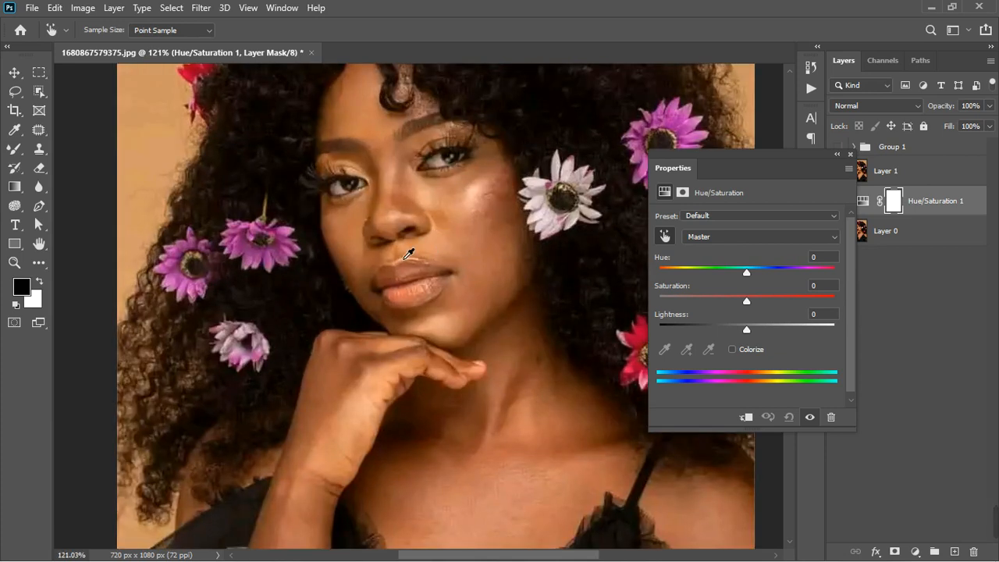
scroll(433, 245, "down", 1)
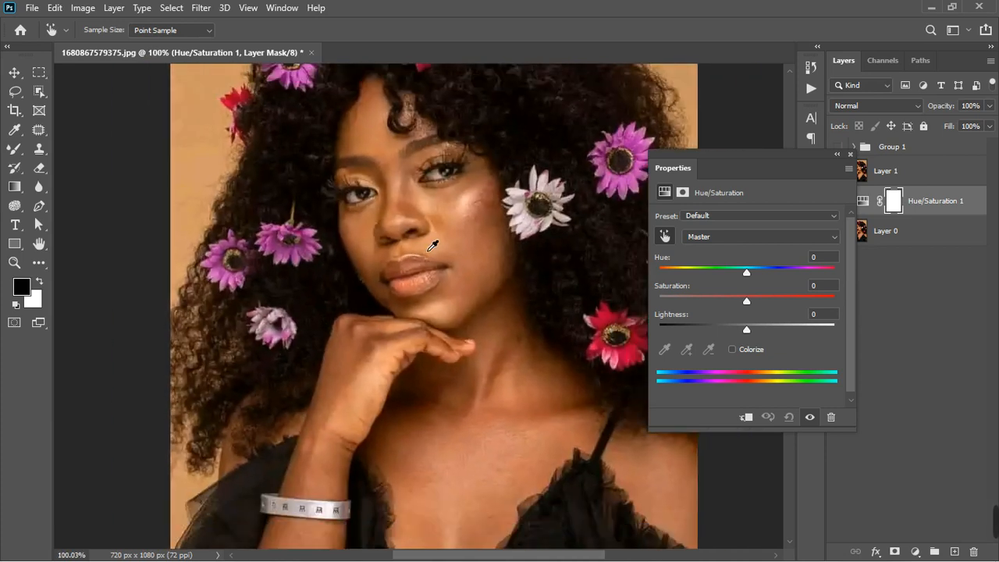
scroll(433, 246, "down", 1)
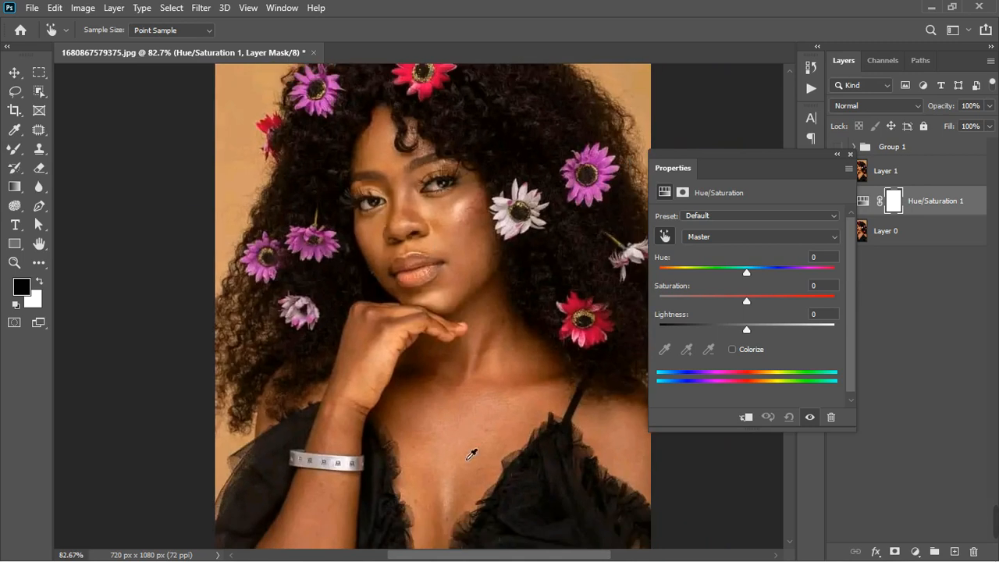
left_click(472, 413)
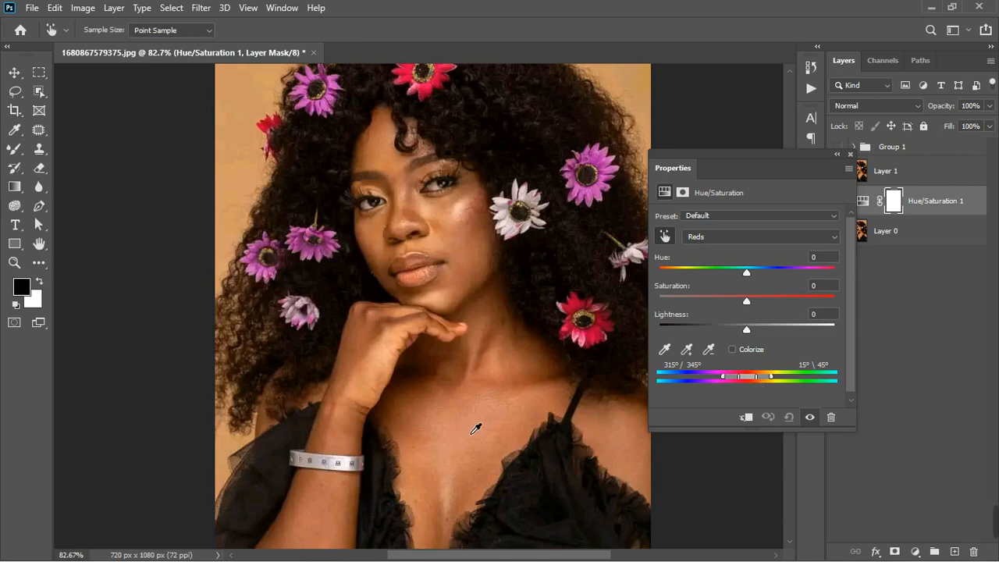
With the Reds hue exaggerated to +155, shift the affected colour range to 298°/327° and 358°\27° to isolate the reddish skin.
left_click(747, 273)
left_click_drag(755, 281, 834, 282)
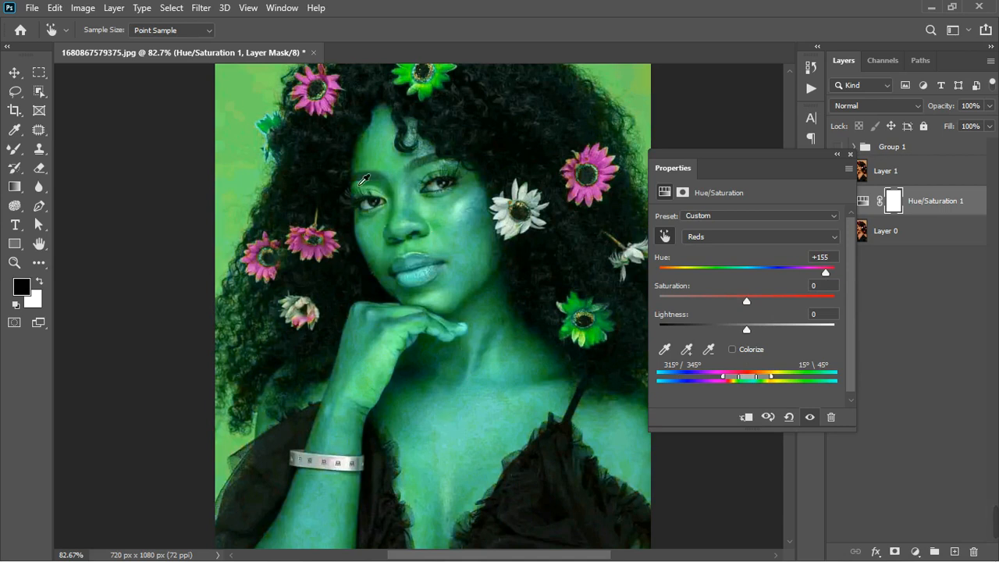
scroll(438, 361, "down", 3)
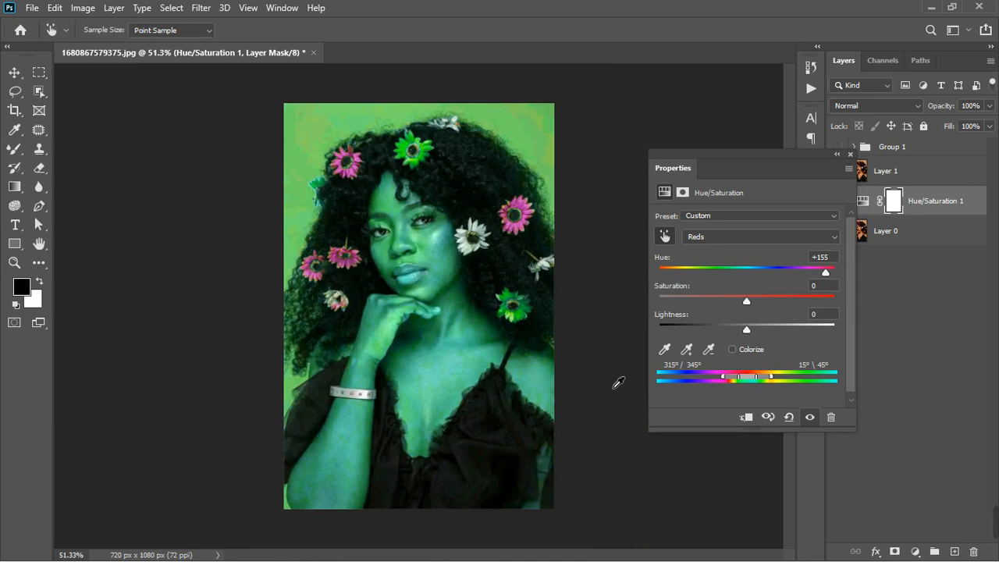
mouse_move(757, 381)
left_mouse_down()
mouse_move(791, 373)
mouse_move(746, 383)
left_mouse_up()
scroll(432, 336, "up", 5)
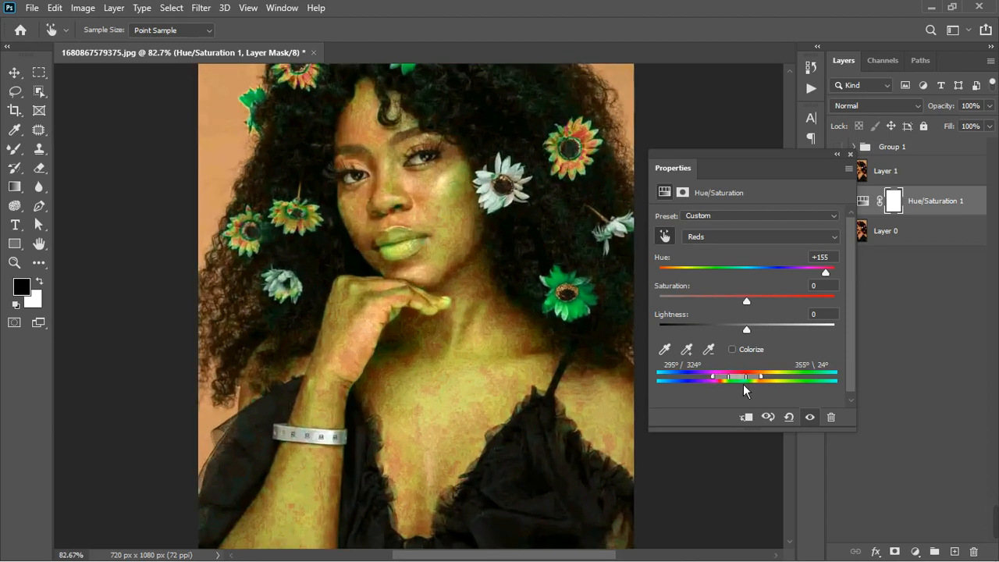
left_click_drag(745, 385, 745, 391)
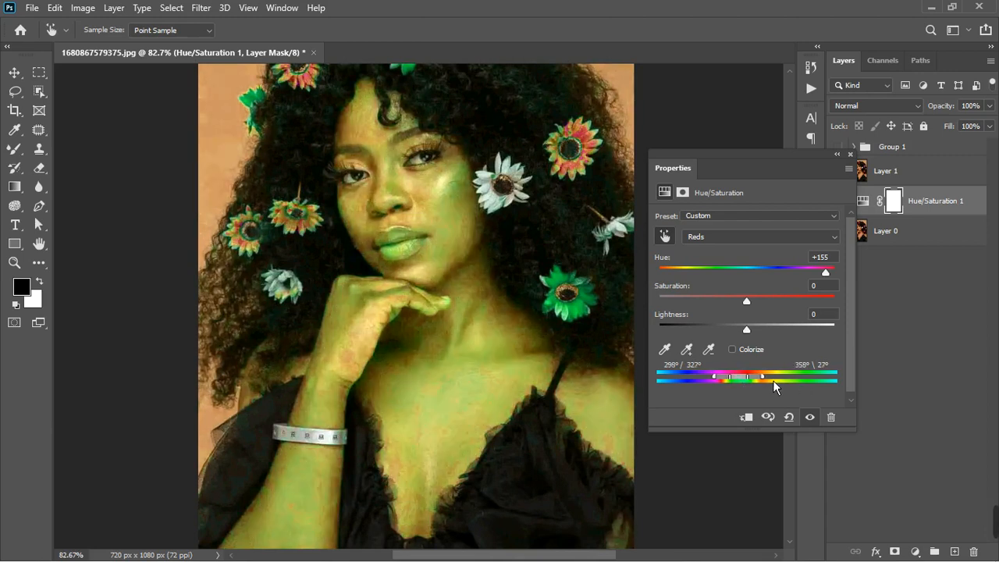
left_click_drag(771, 382, 768, 384)
left_click(816, 418)
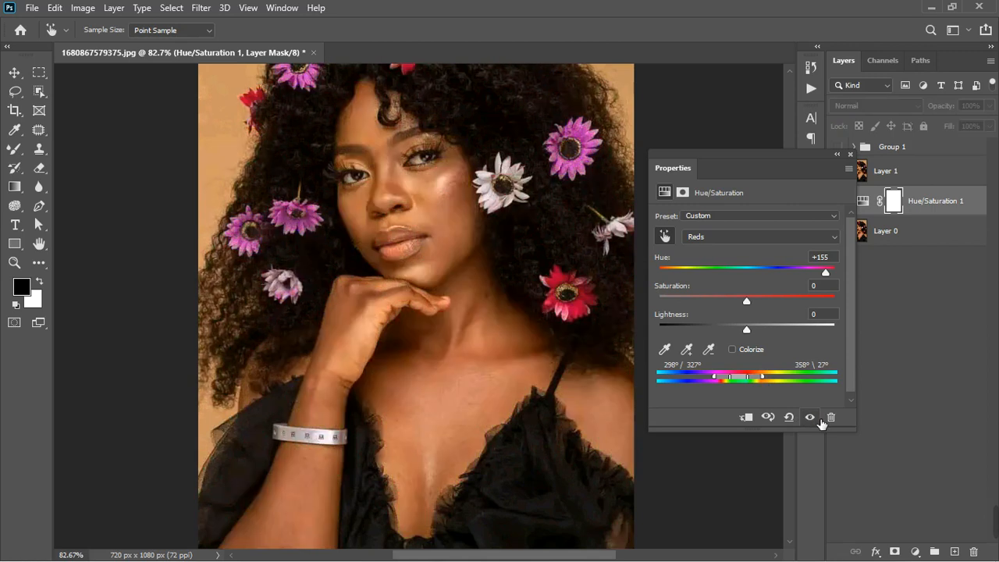
left_click(814, 420)
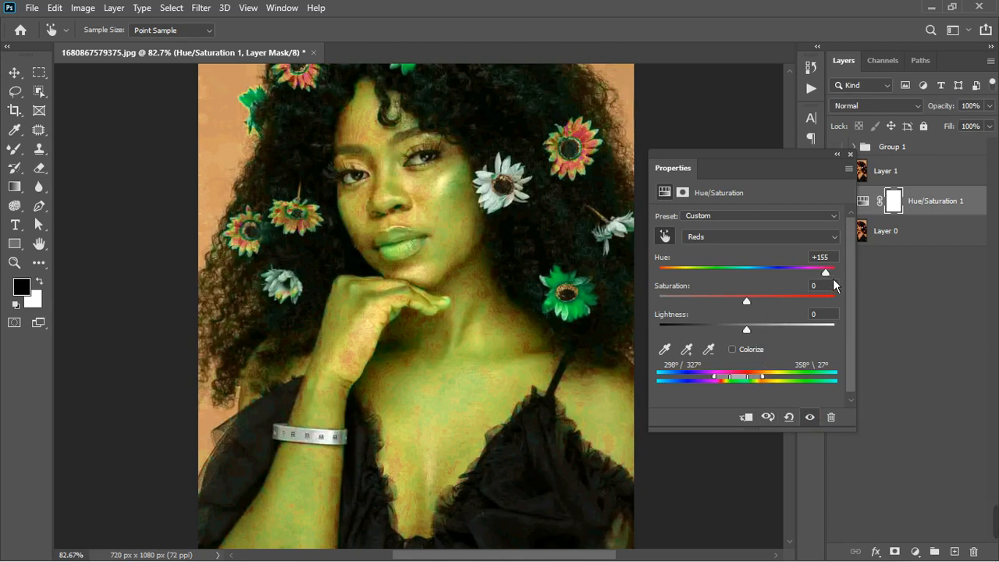
Reset the Reds hue to 0 and raise it to +27 to even out the skin tone.
left_click(832, 258)
type("0")
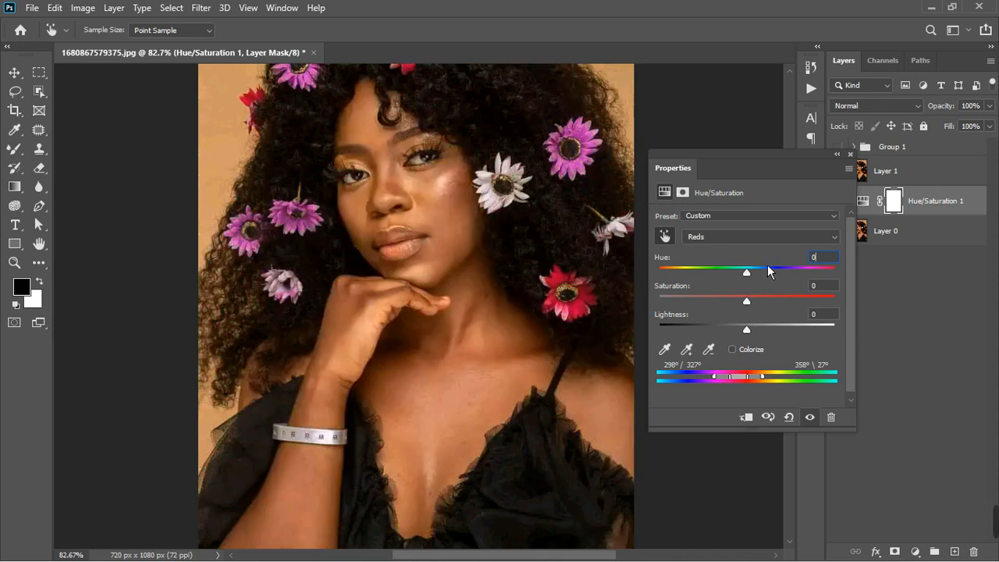
left_click_drag(754, 280, 769, 277)
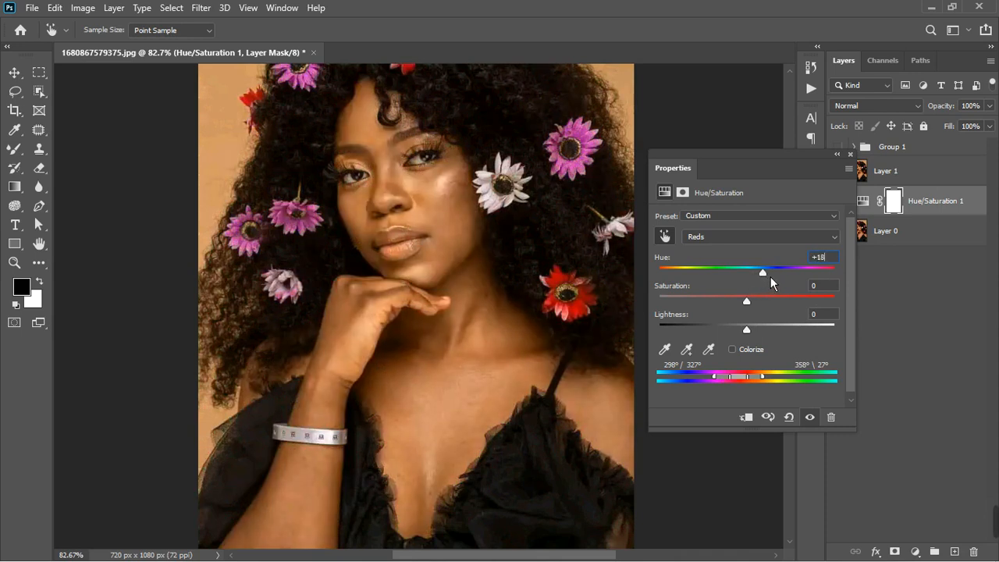
left_click(811, 417)
left_click(812, 418)
left_click_drag(767, 277, 777, 278)
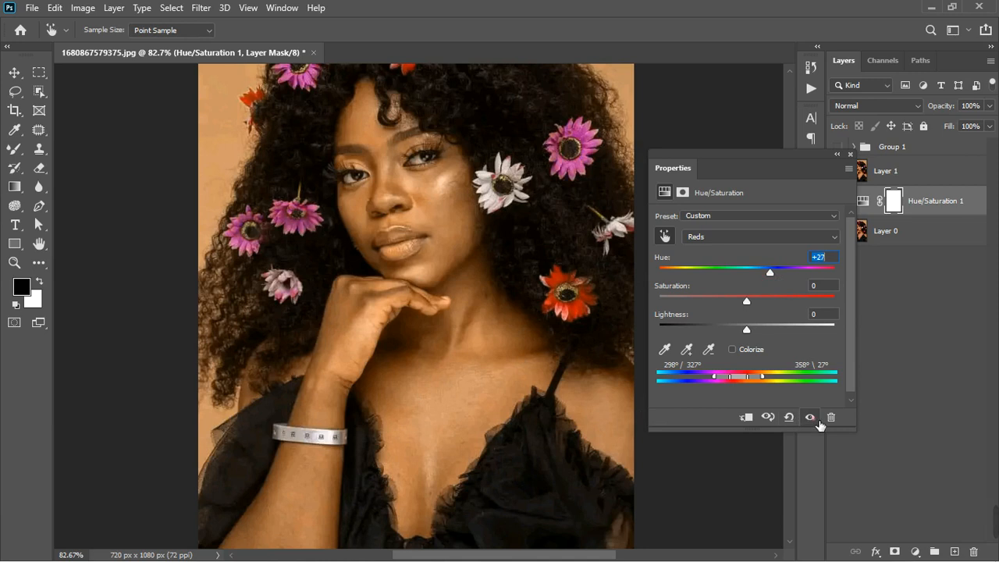
Compare the portrait with and without the Hue/Saturation adjustment and close its properties.
left_click(810, 418)
left_click(810, 418)
left_click(850, 155)
left_click(838, 204)
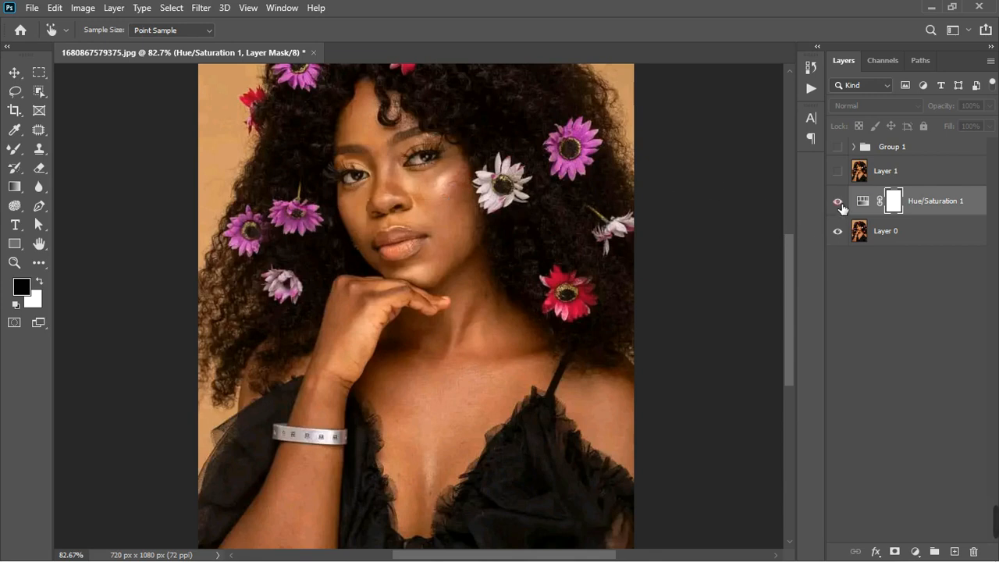
left_click(838, 201)
Paint black with a size 35 Brush on the Hue/Saturation mask over the lips and both cheeks to restore their original colour.
left_click(14, 148)
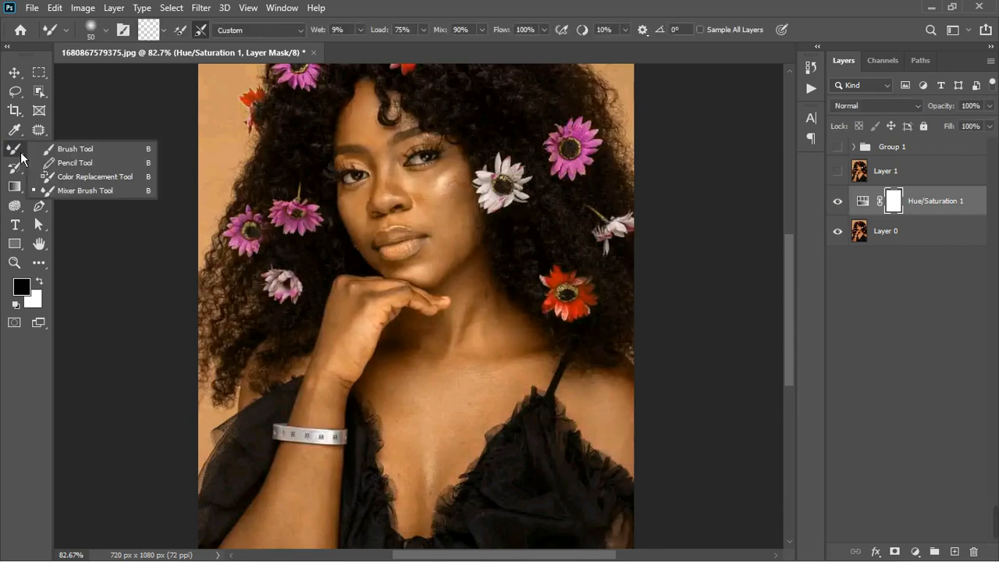
left_click(74, 149)
scroll(433, 204, "up", 3)
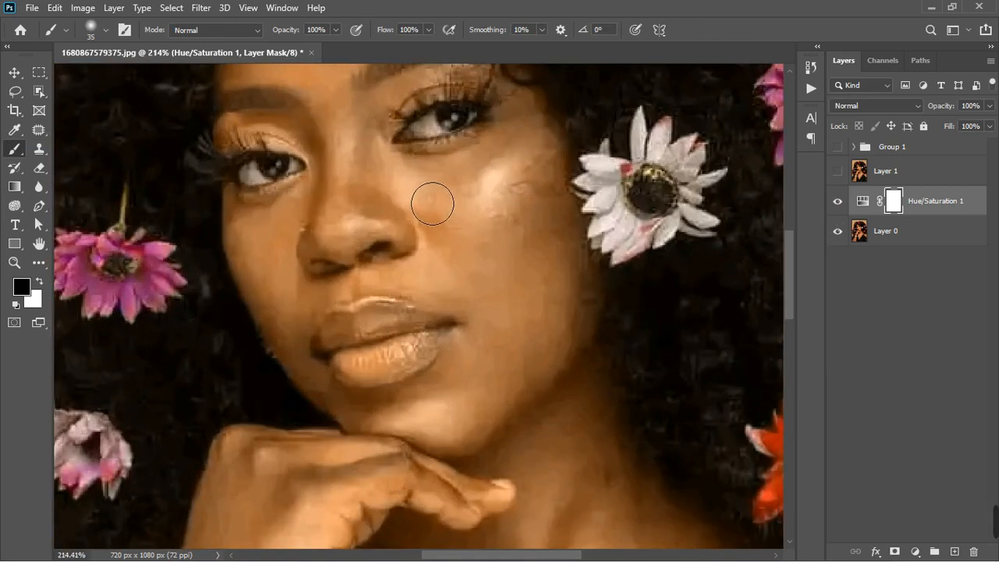
mouse_move(386, 340)
left_mouse_down()
mouse_move(371, 366)
mouse_move(340, 360)
mouse_move(391, 363)
mouse_move(369, 382)
mouse_move(434, 363)
mouse_move(422, 378)
mouse_move(362, 380)
mouse_move(426, 372)
left_mouse_up()
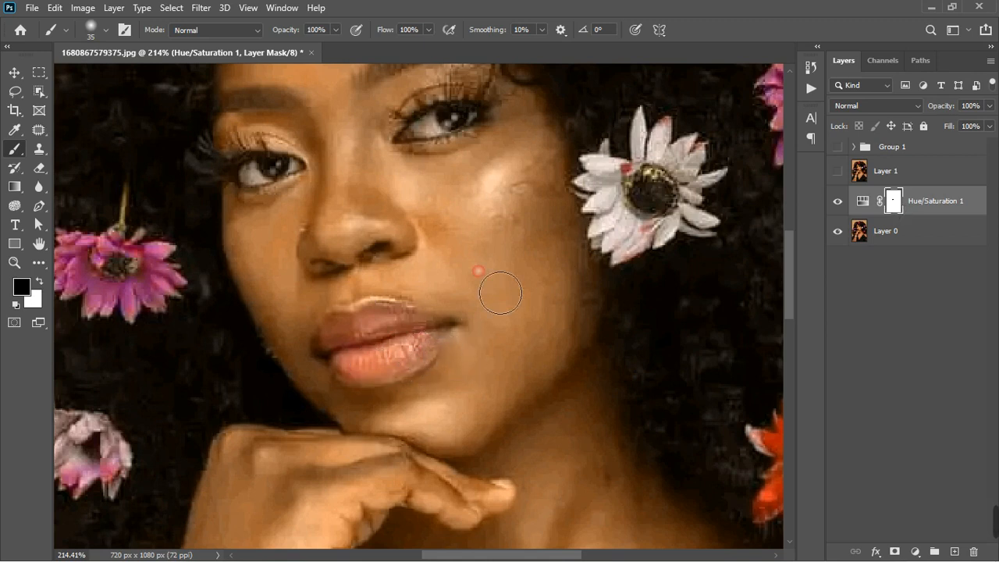
mouse_move(527, 223)
left_mouse_down()
mouse_move(506, 255)
mouse_move(573, 199)
mouse_move(517, 238)
mouse_move(507, 232)
mouse_move(556, 188)
mouse_move(571, 210)
mouse_move(504, 270)
mouse_move(486, 249)
mouse_move(477, 258)
mouse_move(480, 239)
mouse_move(541, 193)
mouse_move(508, 224)
mouse_move(551, 238)
mouse_move(587, 208)
mouse_move(537, 221)
mouse_move(562, 178)
mouse_move(499, 240)
mouse_move(470, 242)
mouse_move(474, 228)
mouse_move(502, 262)
mouse_move(529, 264)
left_mouse_up()
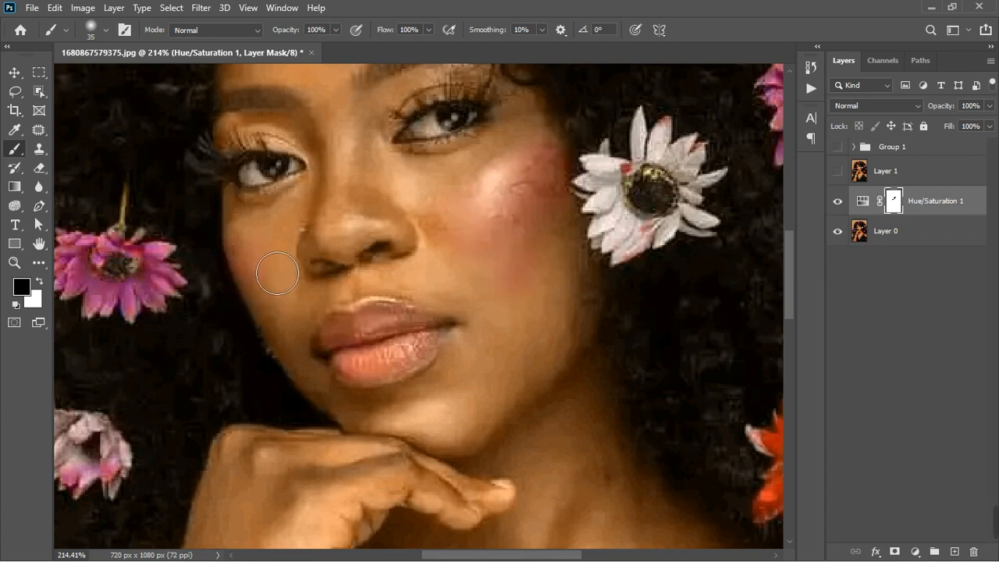
Examine the face and overall skin tone with the masked Hue/Saturation adjustment switched off and on.
scroll(355, 303, "down", 5)
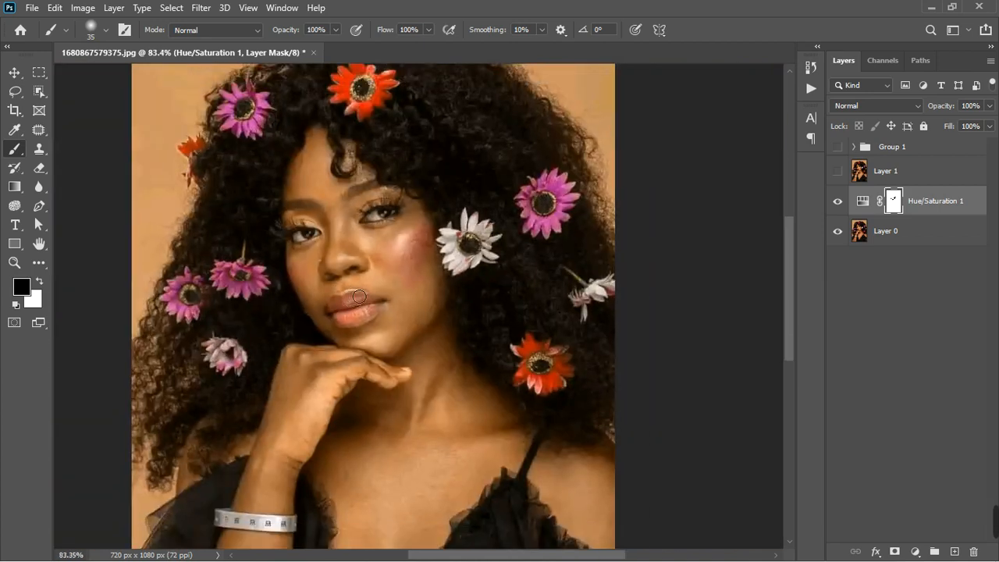
scroll(359, 296, "down", 2)
scroll(467, 232, "up", 1)
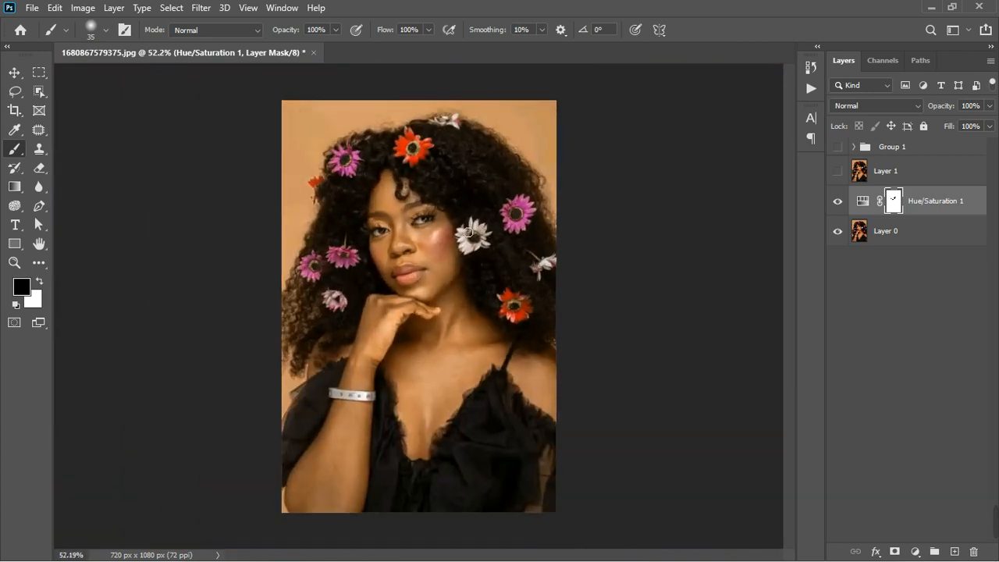
scroll(445, 252, "up", 3)
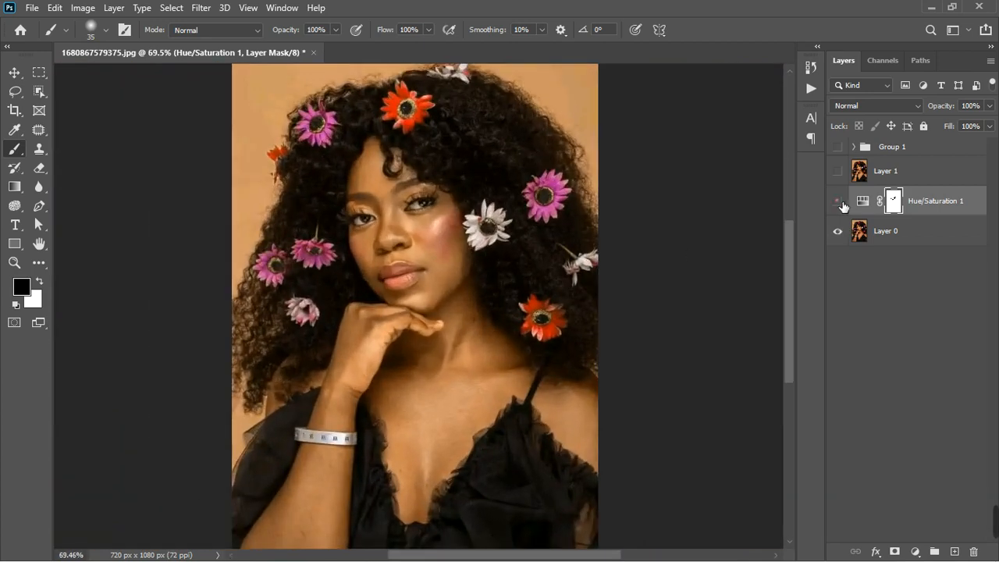
left_click(840, 202)
left_click(841, 203)
left_click(837, 202)
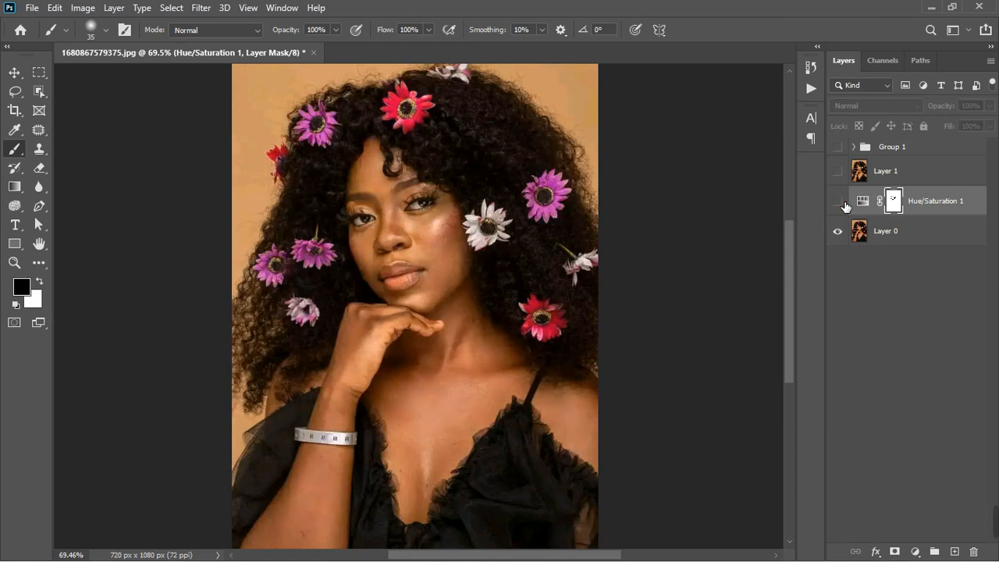
left_click(838, 202)
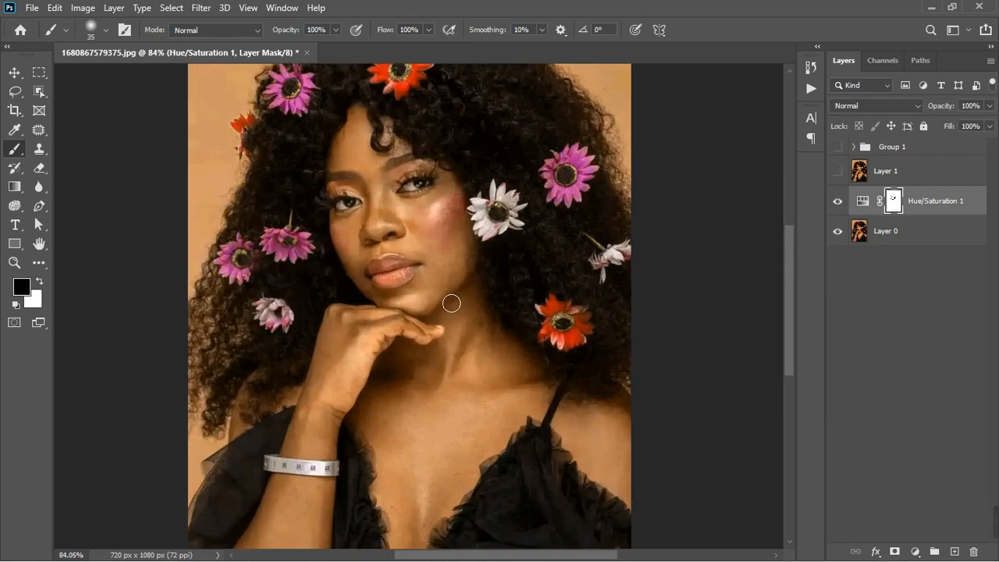
scroll(450, 300, "up", 5)
scroll(448, 303, "down", 4)
scroll(449, 303, "down", 1)
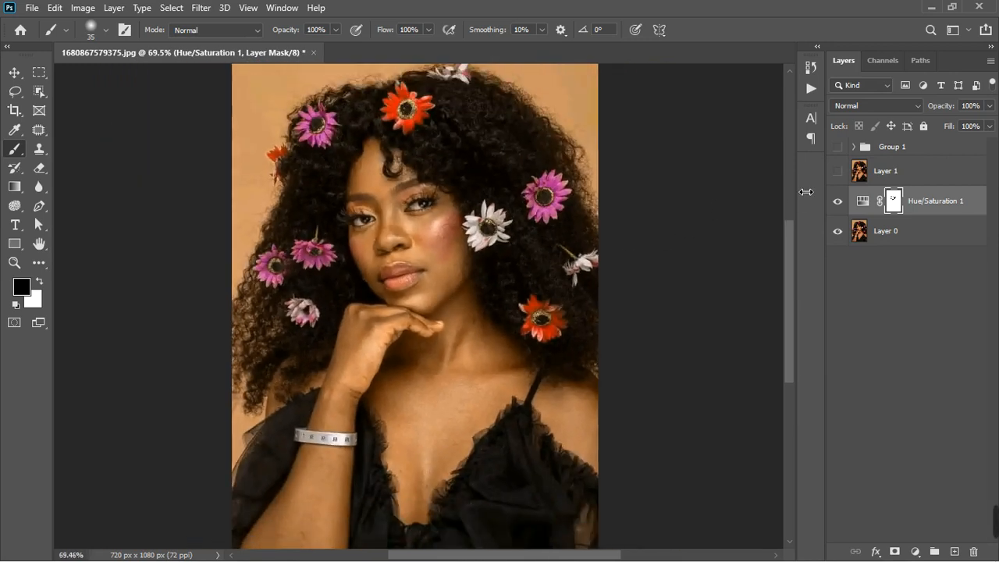
Show Layer 1 and Group 1, and inspect the texture and color layers inside the group.
left_click(837, 170)
left_click(837, 146)
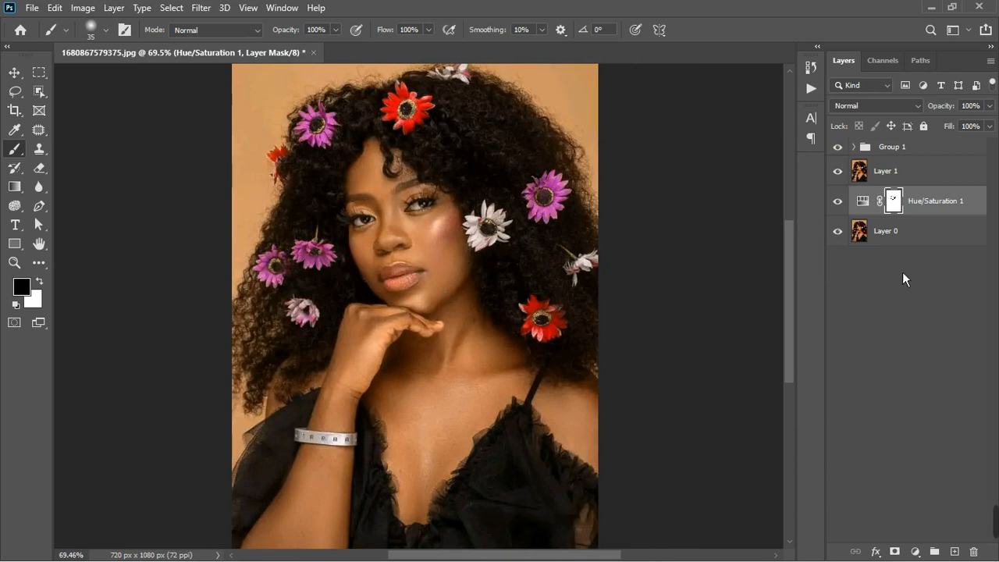
left_click(854, 147)
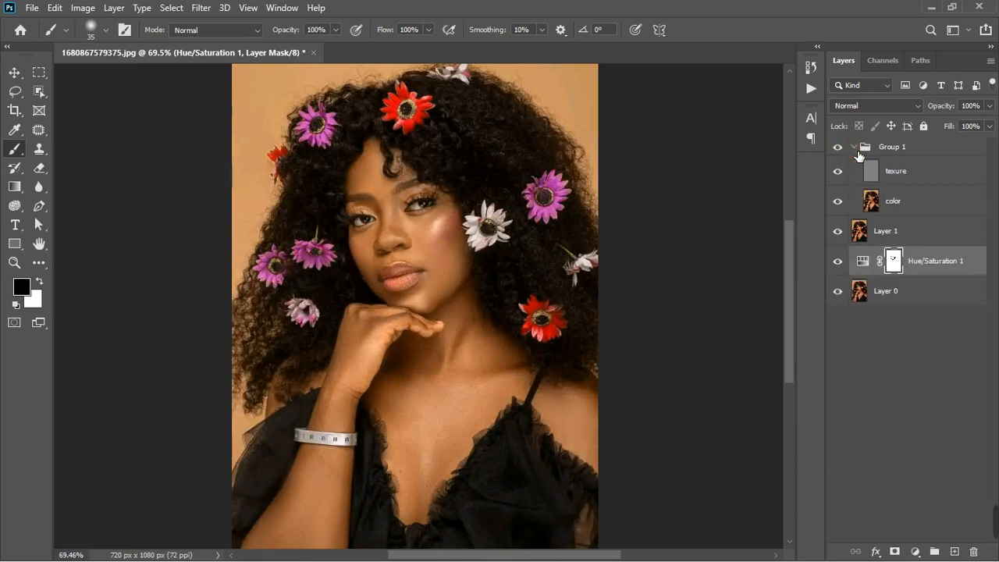
left_click(855, 147)
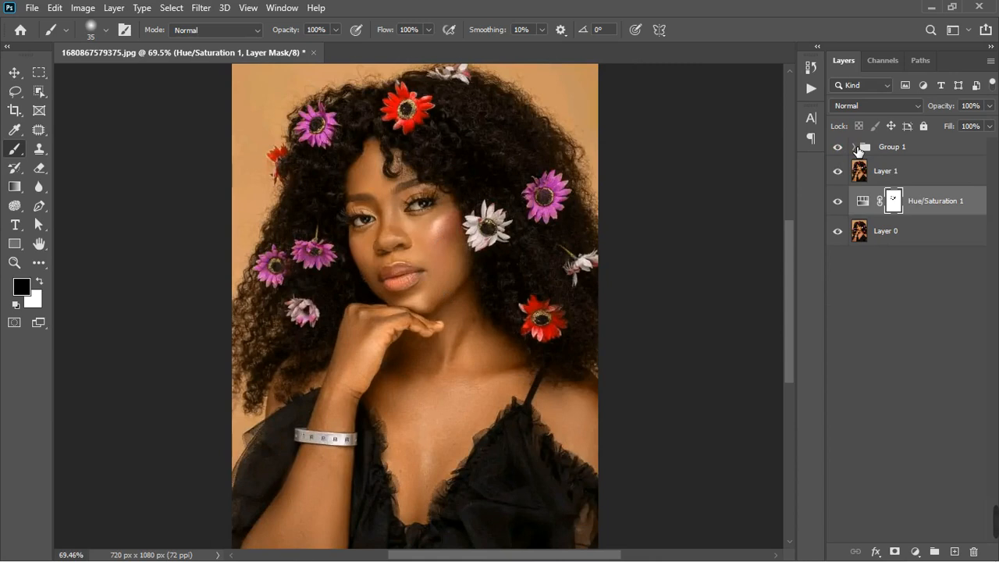
Add a Photo Filter adjustment set to Cooling Filter (82) above Group 1, with a Black & White adjustment on top of it.
left_click(921, 148)
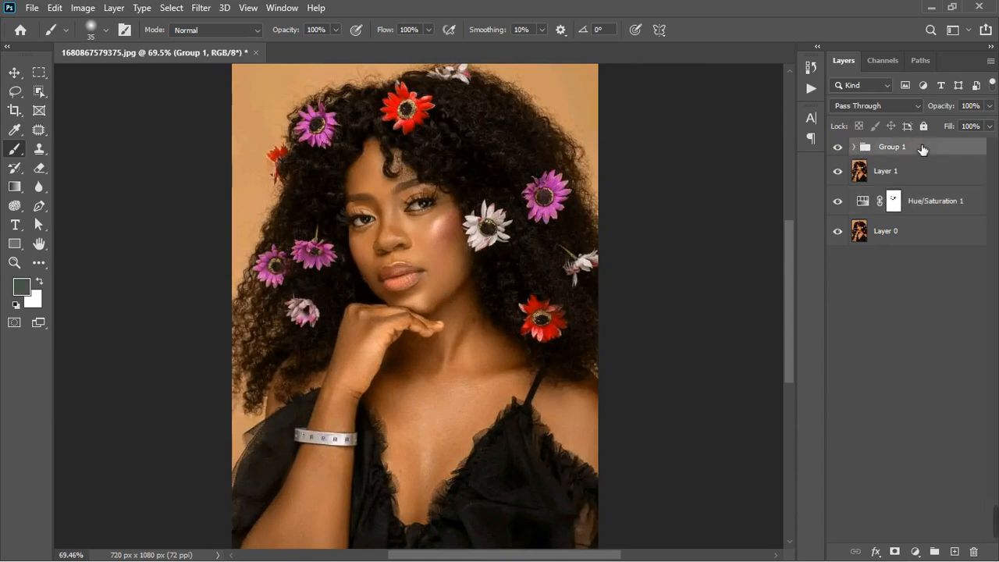
scroll(398, 291, "down", 2)
scroll(430, 226, "up", 4)
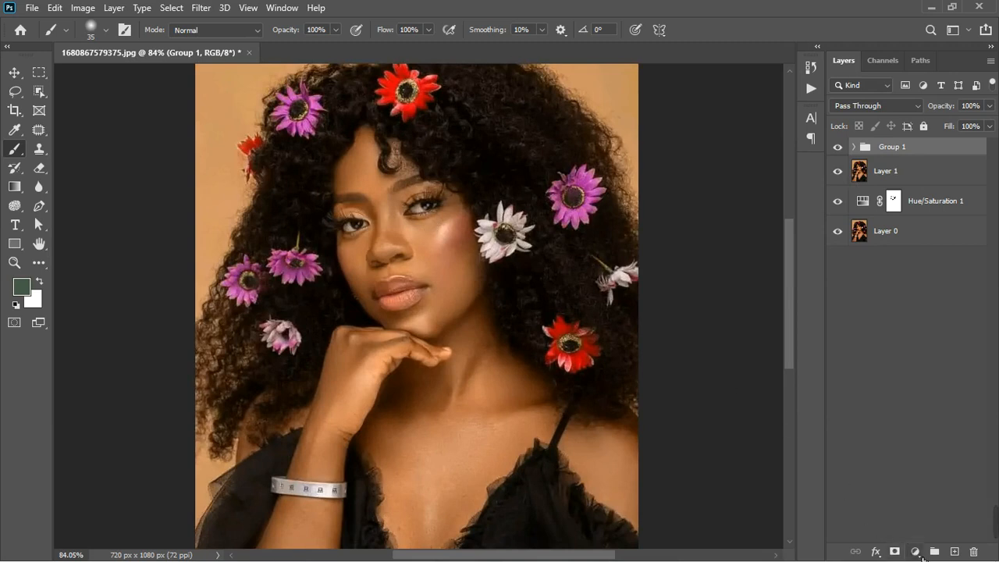
left_click(916, 551)
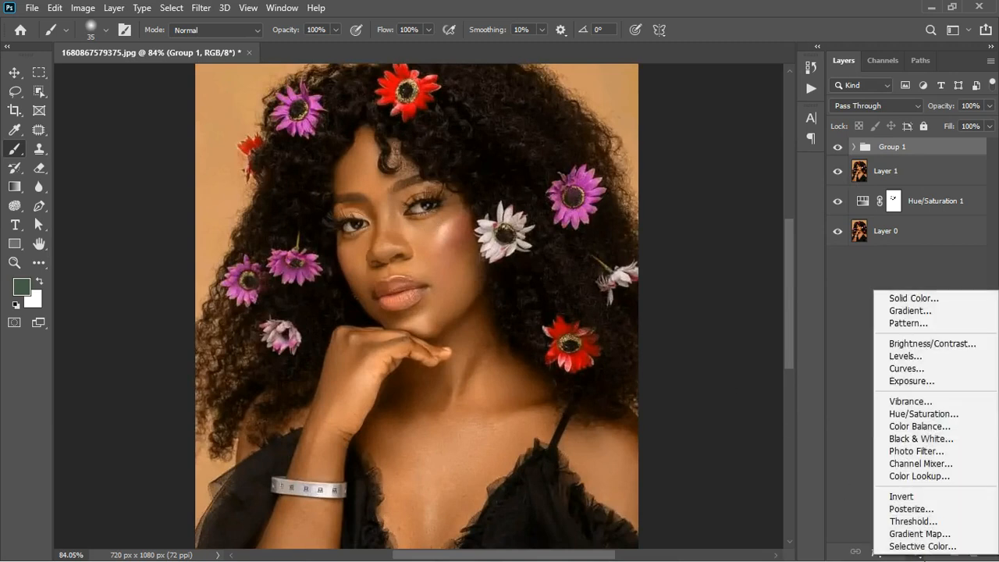
left_click(926, 457)
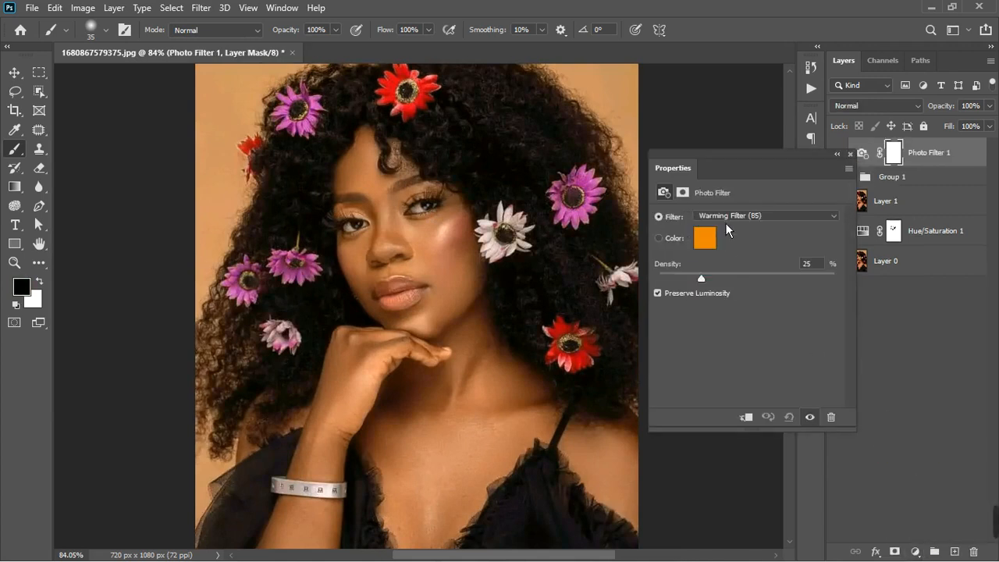
left_click(725, 219)
left_click(728, 289)
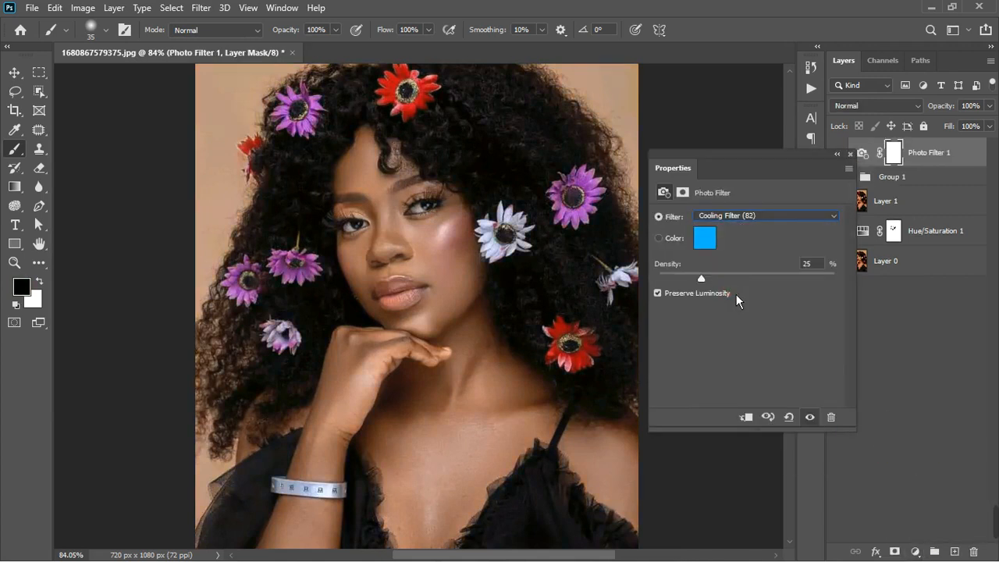
left_click(850, 155)
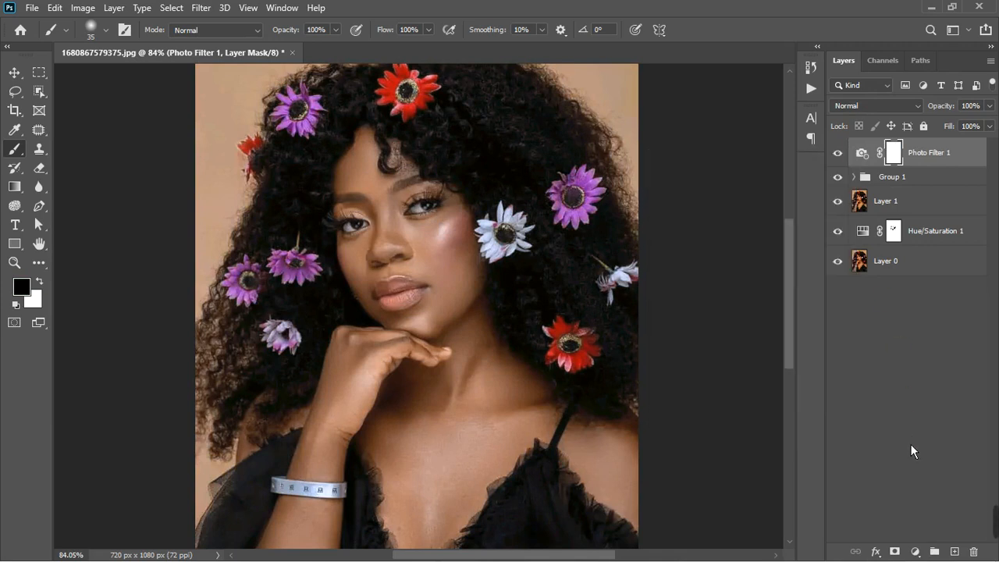
left_click(917, 551)
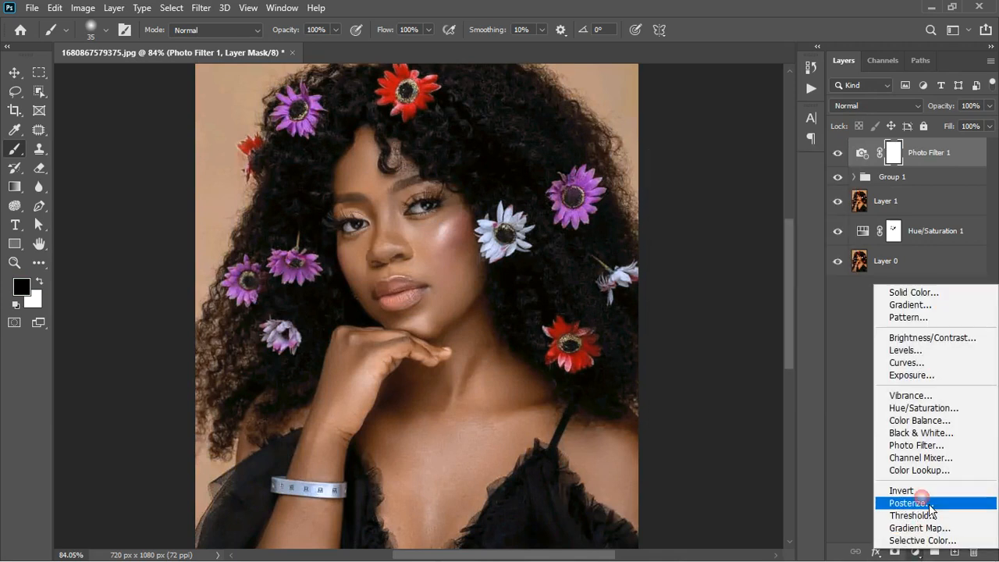
left_click(932, 436)
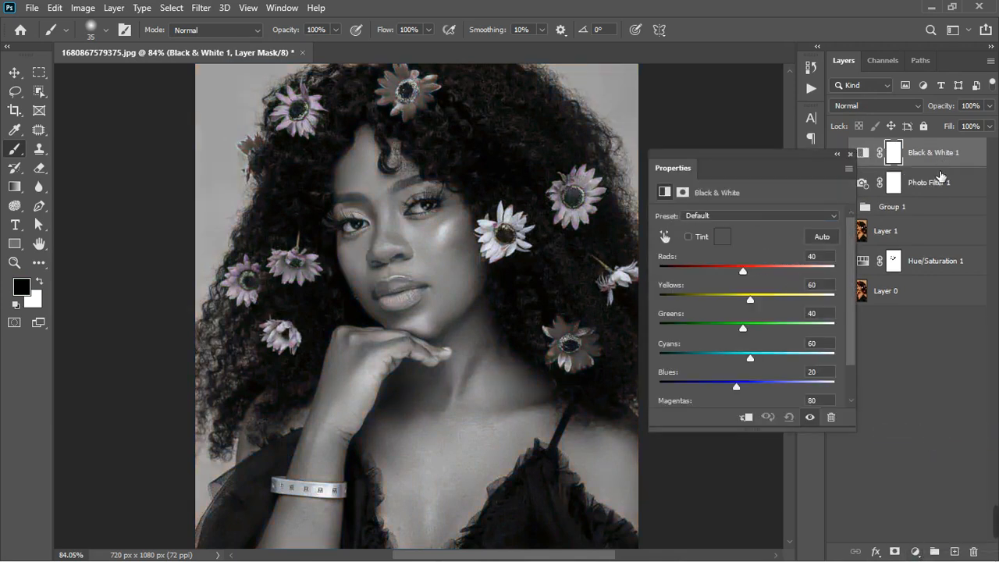
Group the Black & White and Photo Filter adjustments, and give the group an inverted, fully black layer mask.
left_click(935, 182, "shift")
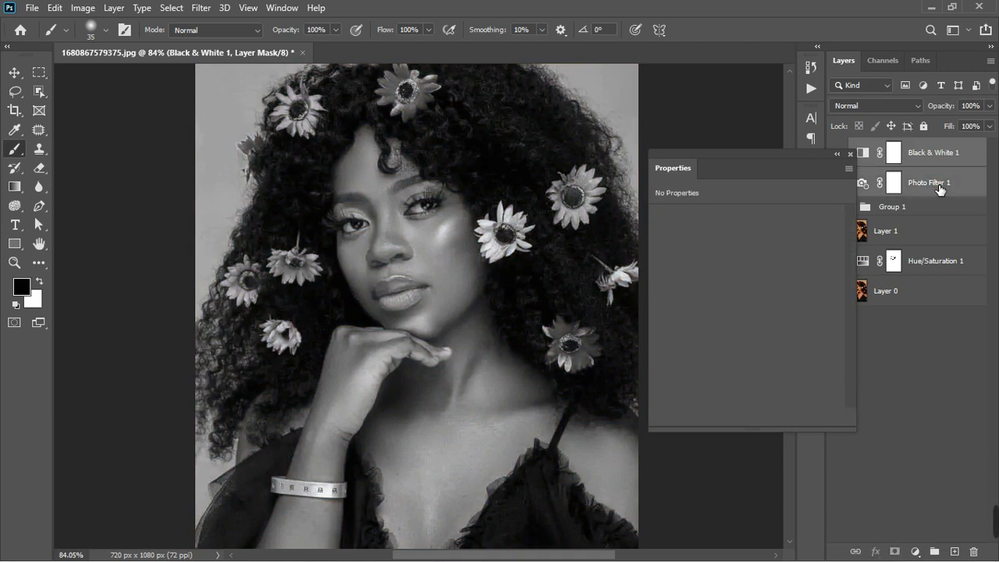
left_click(934, 551)
left_click(850, 155)
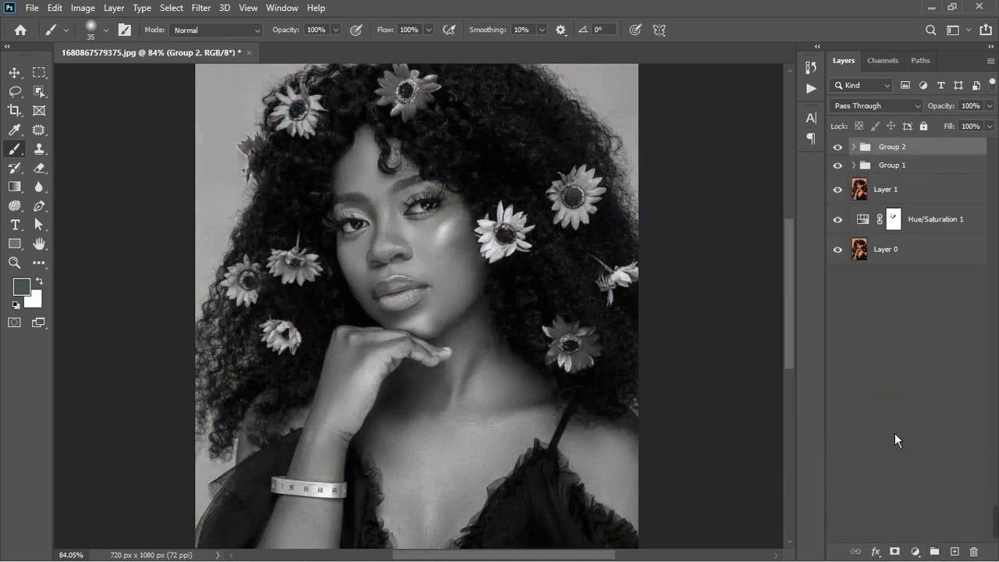
left_click(898, 551)
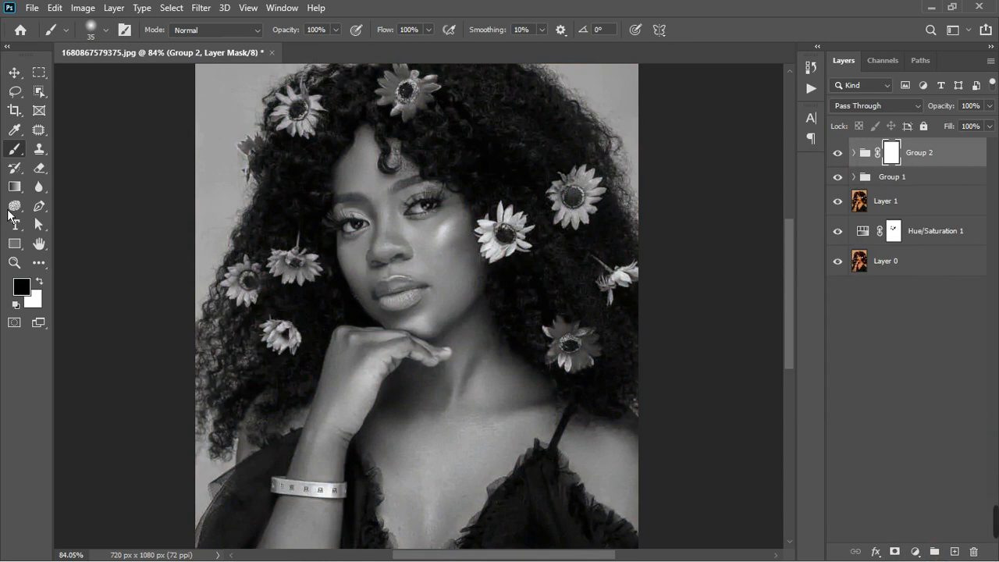
key("ctrl+i")
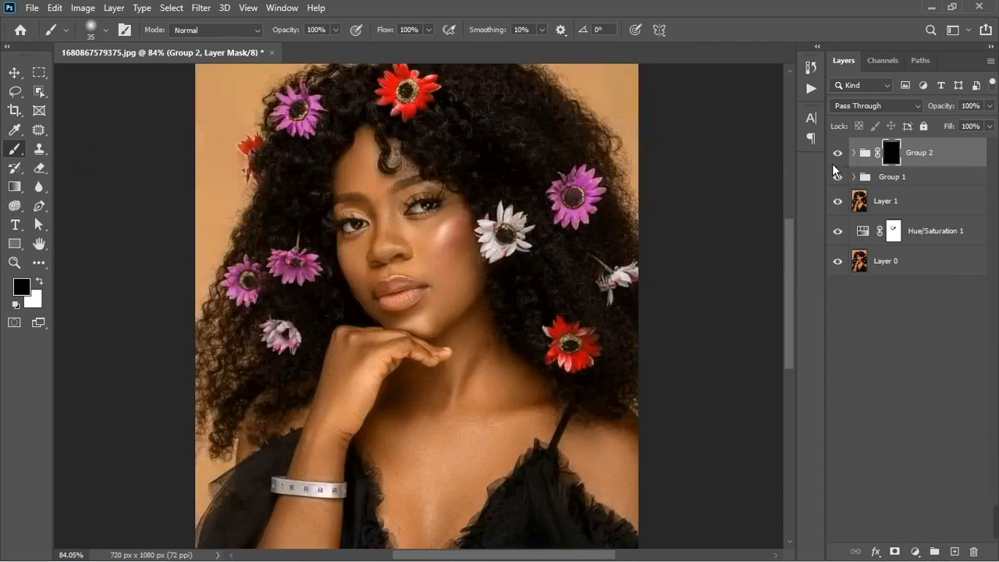
Paint white with a size 9 Brush on the Group 2 mask over the whites of both eyes.
scroll(445, 206, "up", 6)
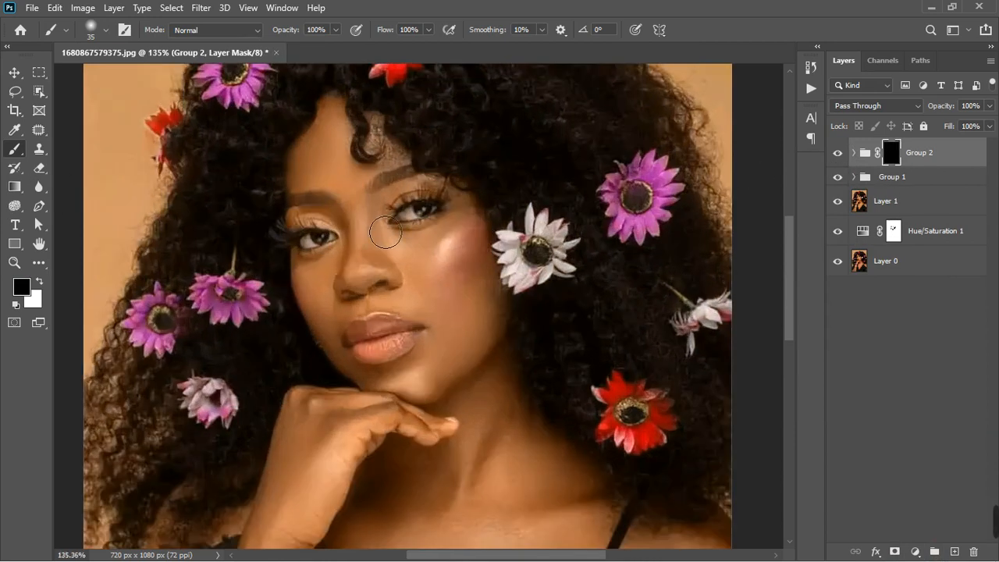
scroll(455, 241, "up", 2)
key("bracketleft")
key("bracketleft")
key("bracketleft")
key("bracketleft")
key("bracketleft")
key("bracketleft")
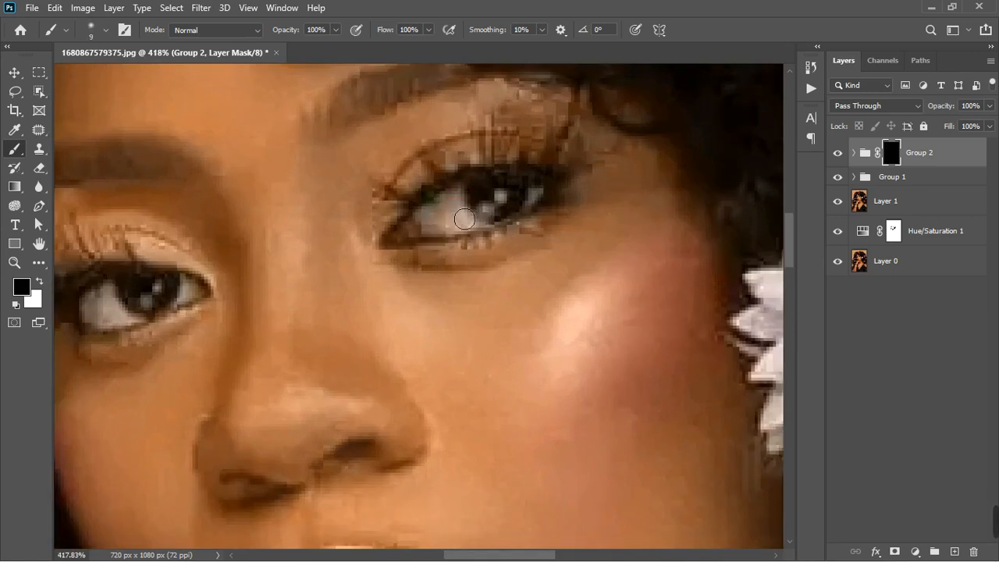
key("x")
mouse_move(406, 240)
left_mouse_down()
mouse_move(449, 229)
mouse_move(427, 235)
mouse_move(462, 237)
mouse_move(460, 204)
mouse_move(475, 232)
mouse_move(415, 244)
mouse_move(546, 202)
mouse_move(544, 214)
mouse_move(543, 203)
mouse_move(454, 224)
left_mouse_up()
mouse_move(139, 299)
left_mouse_down()
mouse_move(113, 321)
mouse_move(116, 304)
mouse_move(102, 326)
mouse_move(131, 336)
mouse_move(104, 331)
mouse_move(141, 335)
mouse_move(105, 311)
mouse_move(201, 297)
left_mouse_up()
Lower the opacity of the Black & White adjustment inside Group 2 to about 22%.
scroll(201, 297, "down", 10)
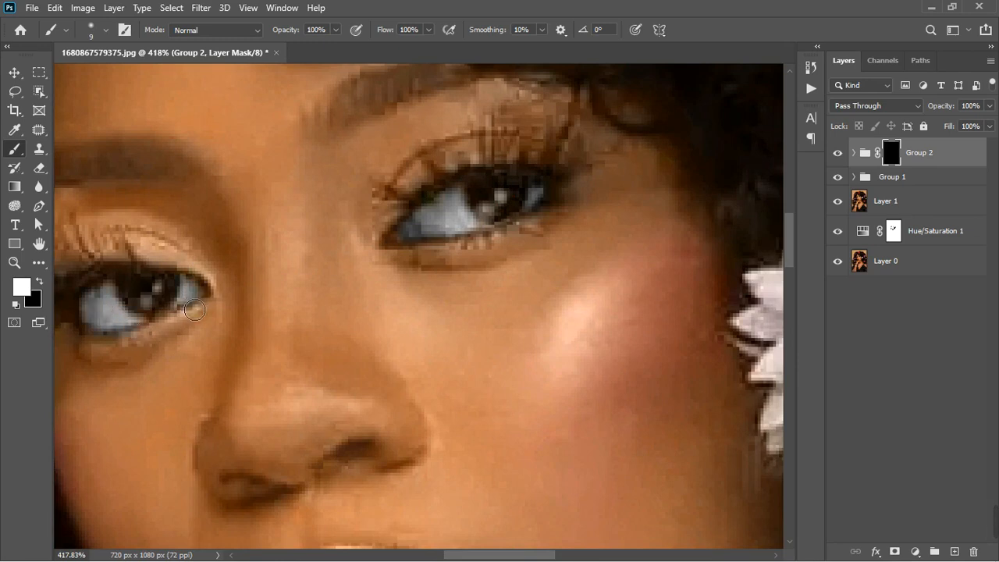
scroll(357, 247, "down", 3)
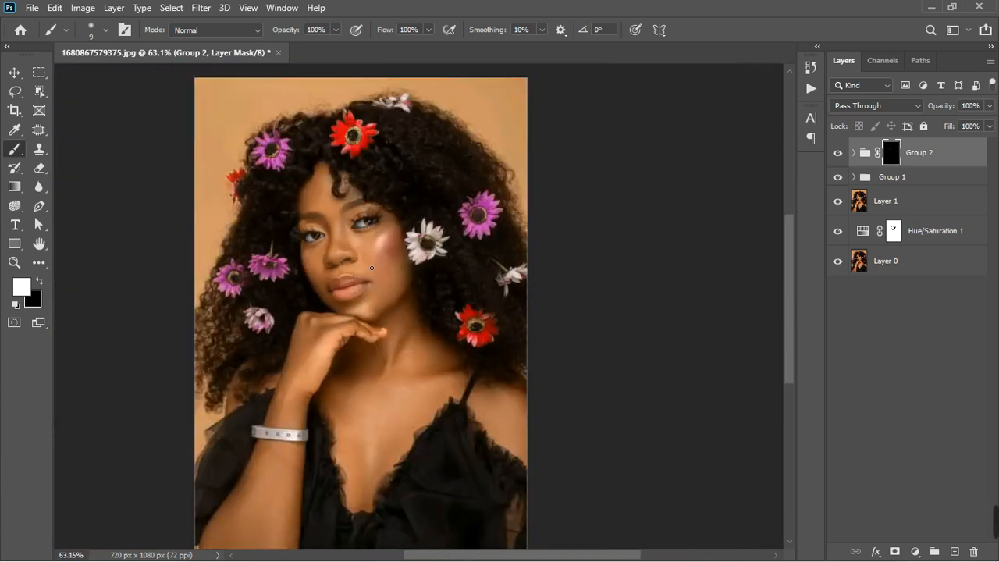
scroll(373, 270, "down", 1)
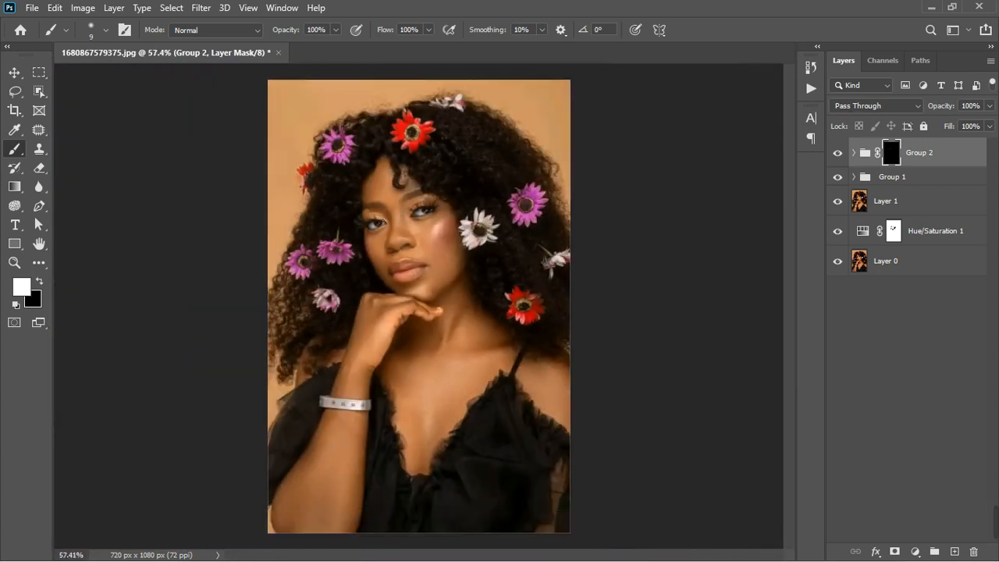
left_click(854, 153)
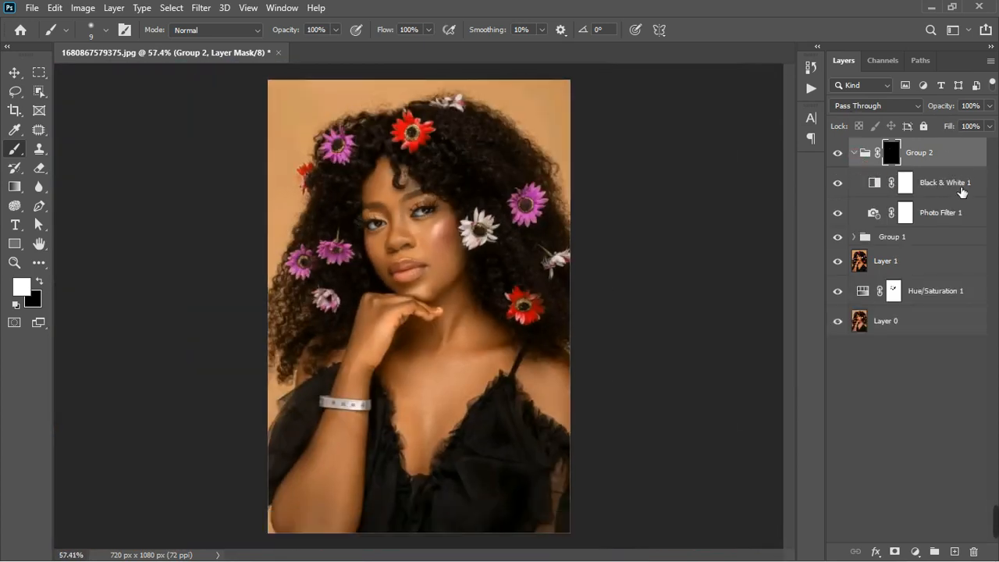
left_click(940, 183)
left_click(989, 105)
left_click_drag(991, 126, 960, 140)
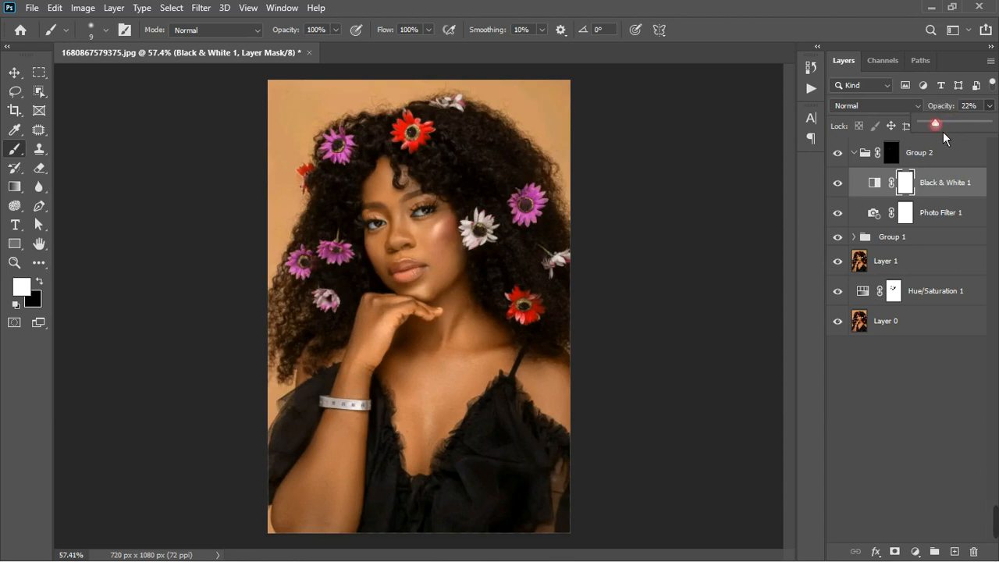
Set the Photo Filter adjustment's opacity to 68% and collapse Group 2.
left_click(958, 219)
left_click(989, 105)
left_click_drag(989, 125, 975, 135)
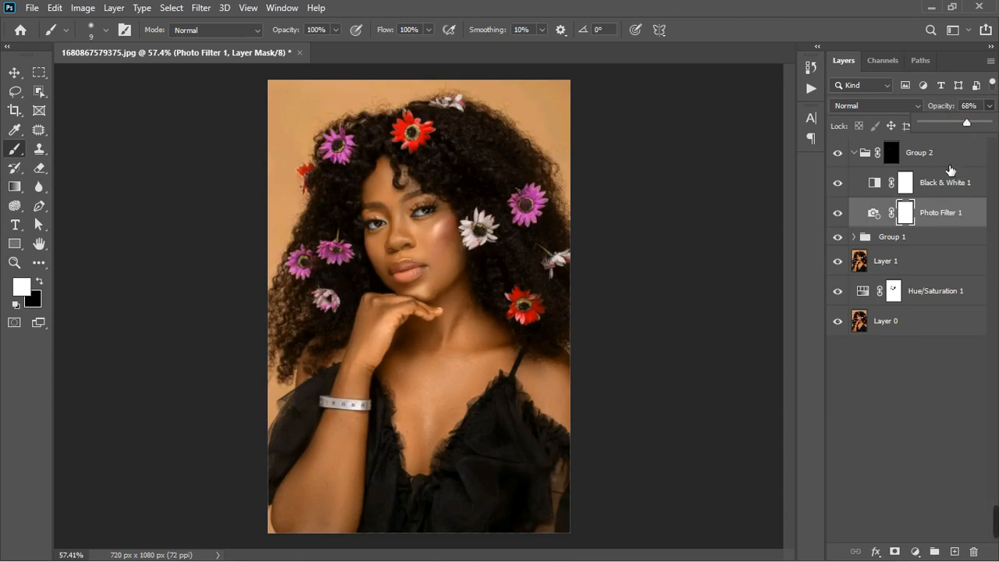
left_click(863, 153)
left_click(854, 152)
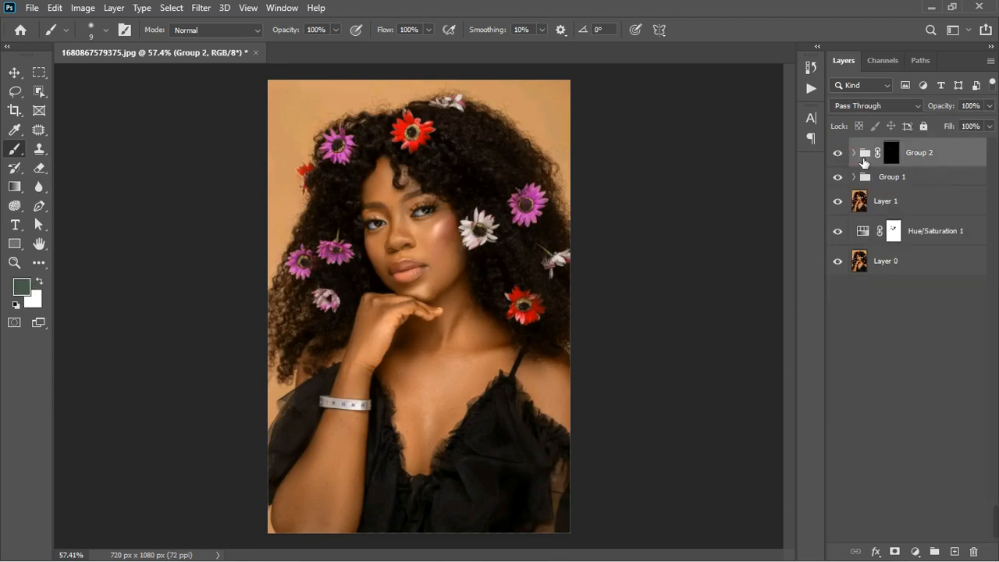
Open the 50 gray image from the ONLINE folder on the Desktop and unlock its Background layer.
scroll(376, 284, "down", 3)
scroll(451, 269, "up", 6)
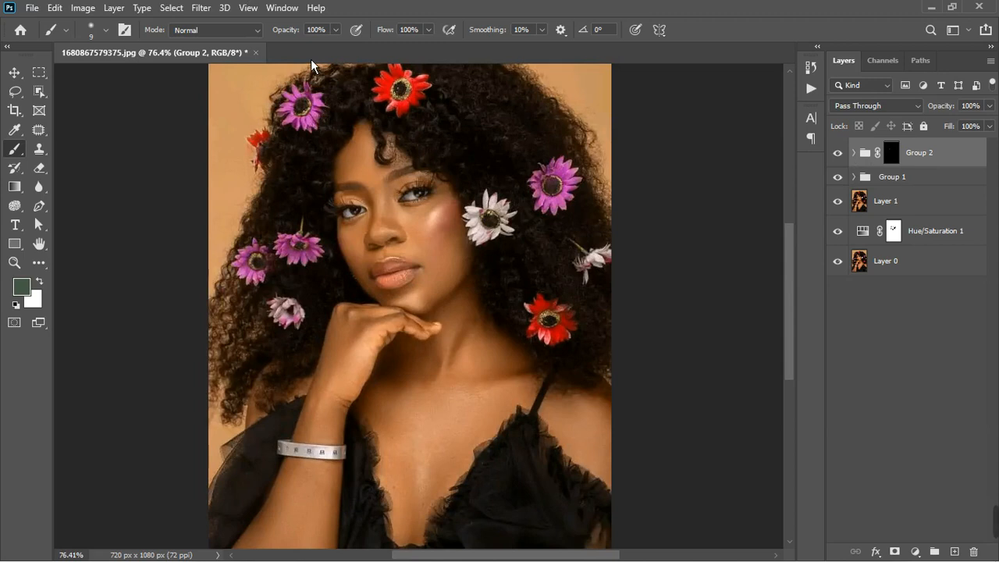
right_click(310, 59)
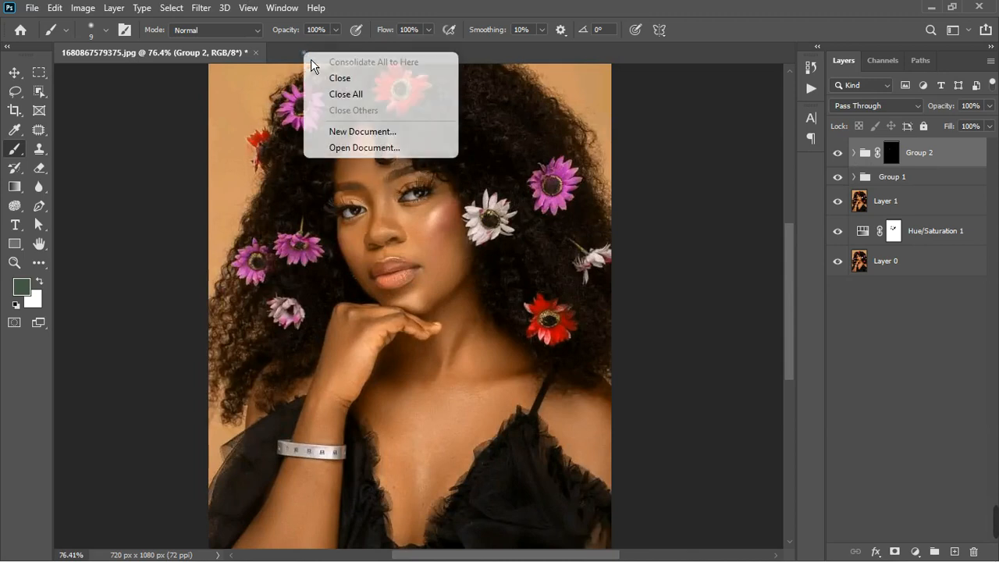
left_click(349, 150)
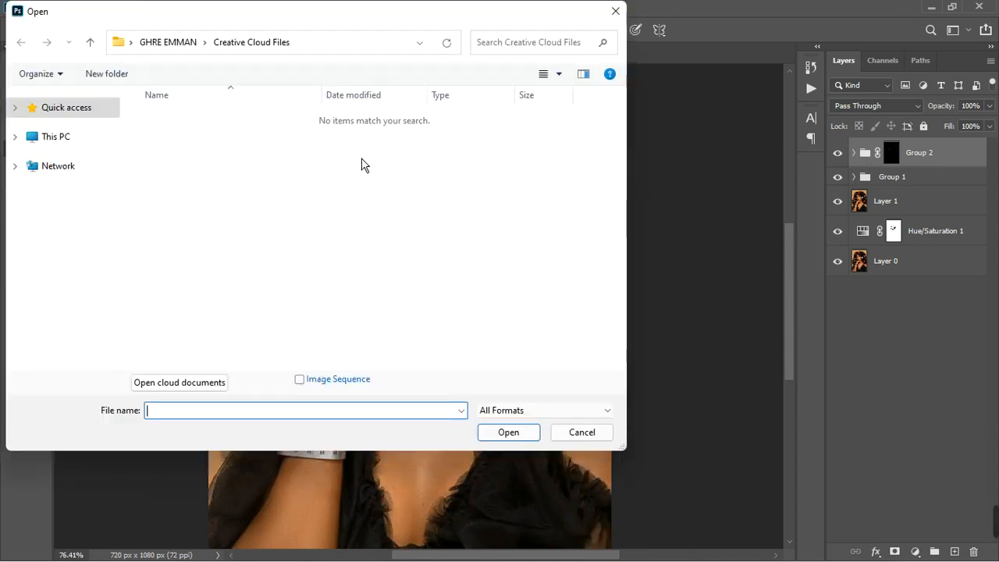
left_click(70, 163)
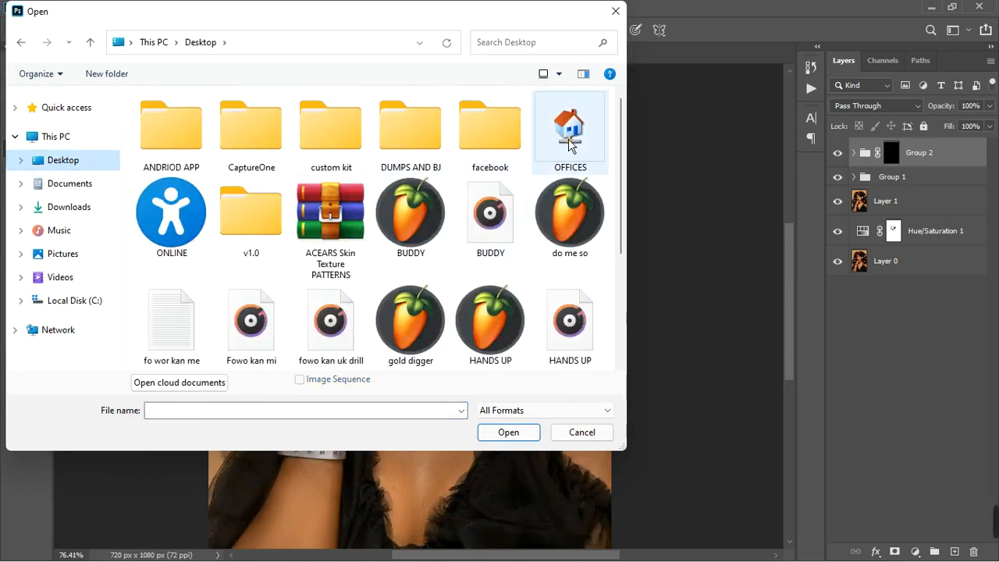
left_click(170, 225)
double_click(171, 225)
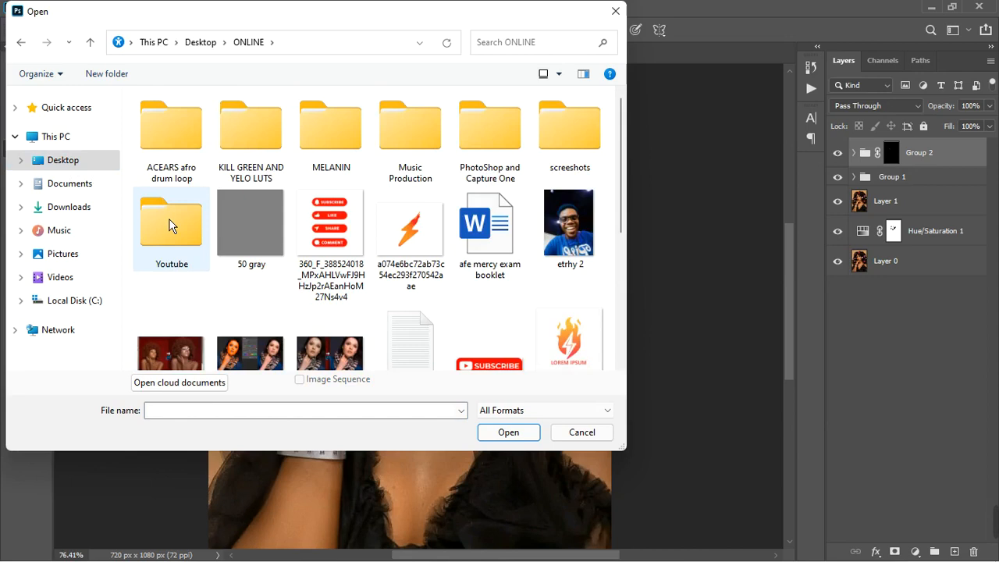
double_click(273, 239)
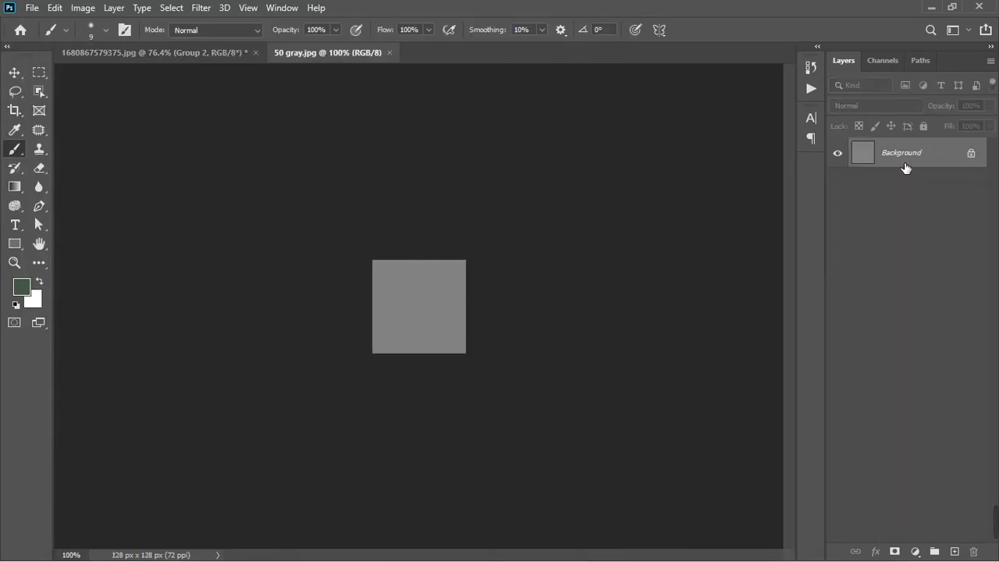
left_click(971, 153)
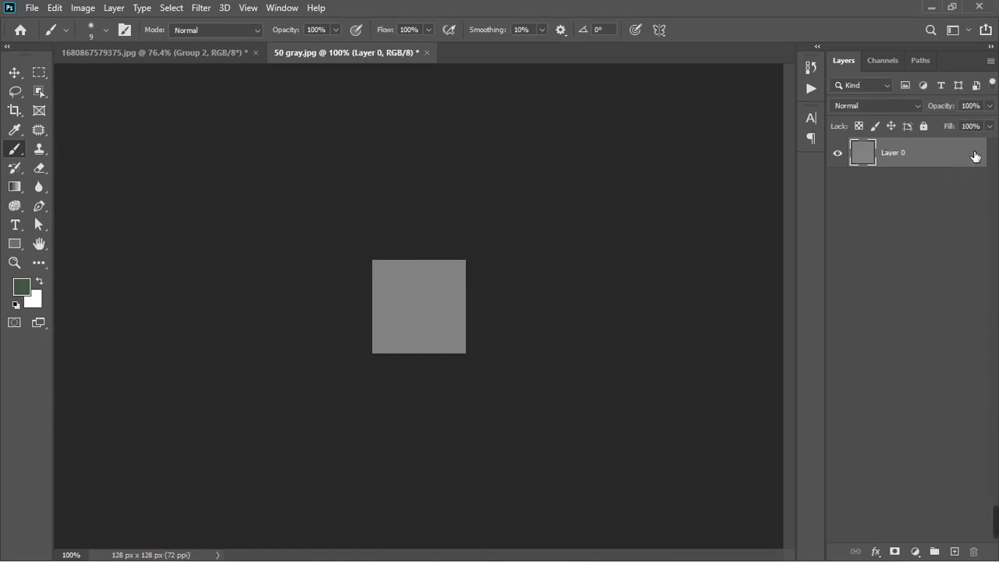
left_click(201, 9)
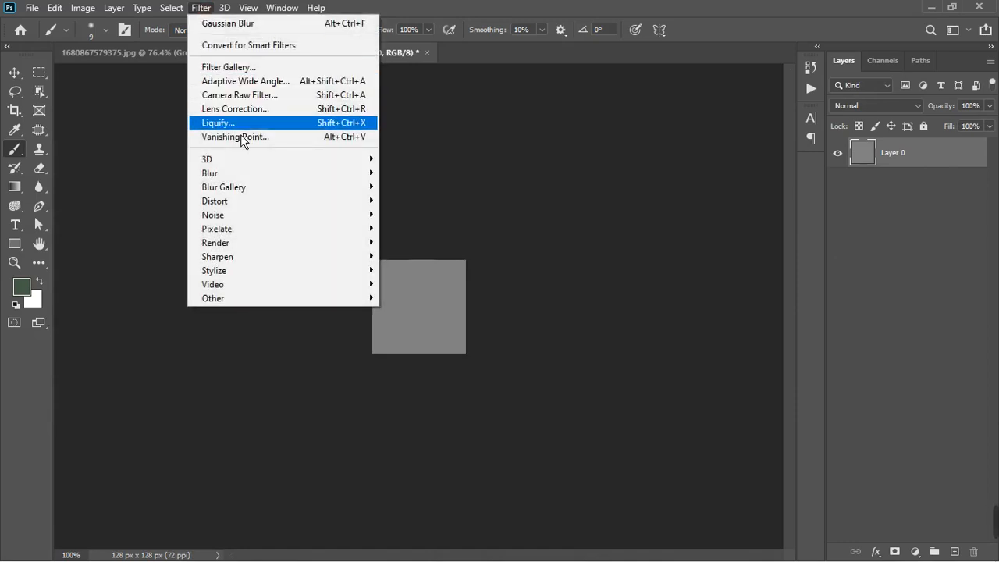
left_click(242, 68)
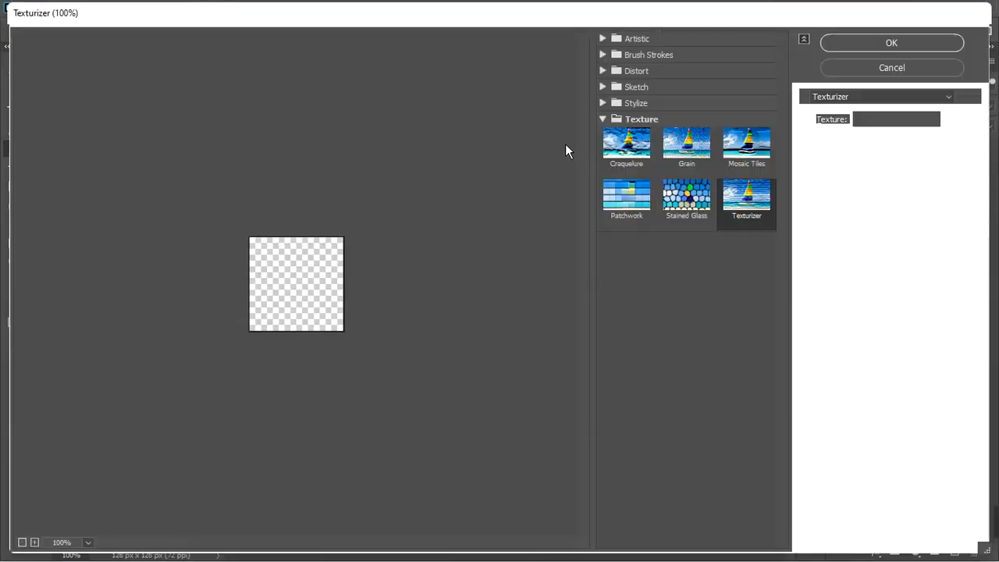
left_click(755, 209)
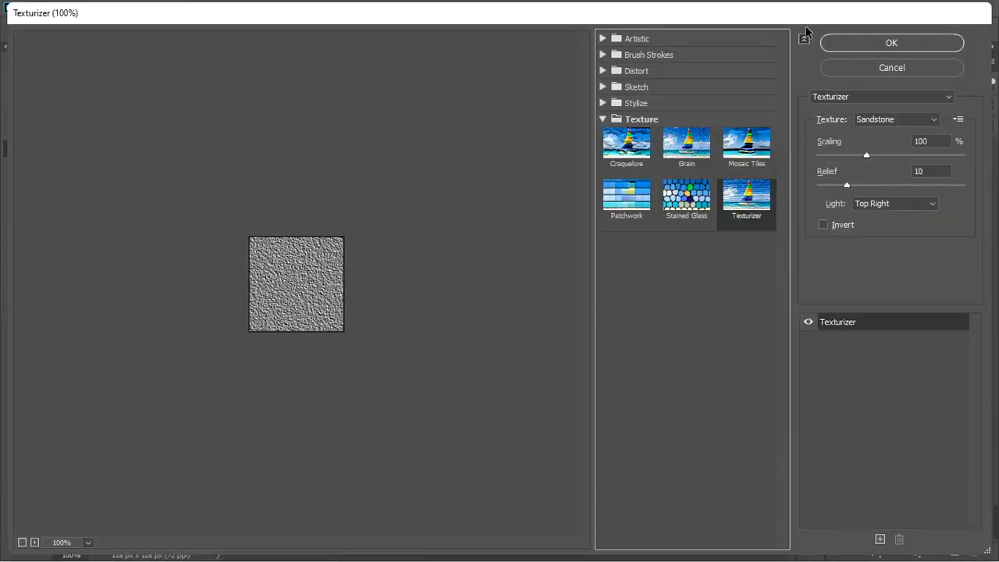
left_click_drag(660, 31, 651, 11)
left_click(898, 68)
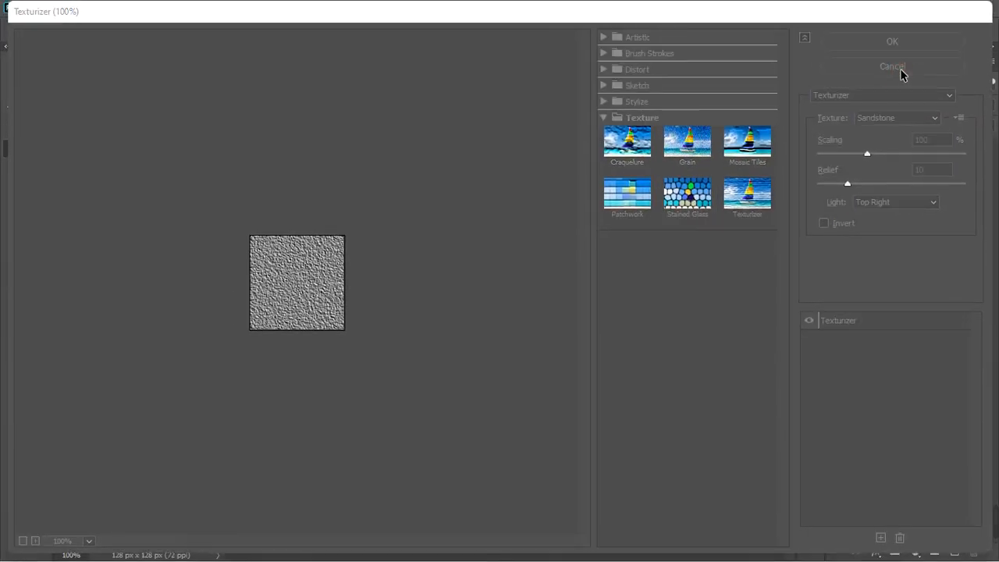
Apply the Texturizer filter to the 50 gray image with Sandstone texture, 100% scaling, relief 10 and Top Left light.
left_click(195, 58)
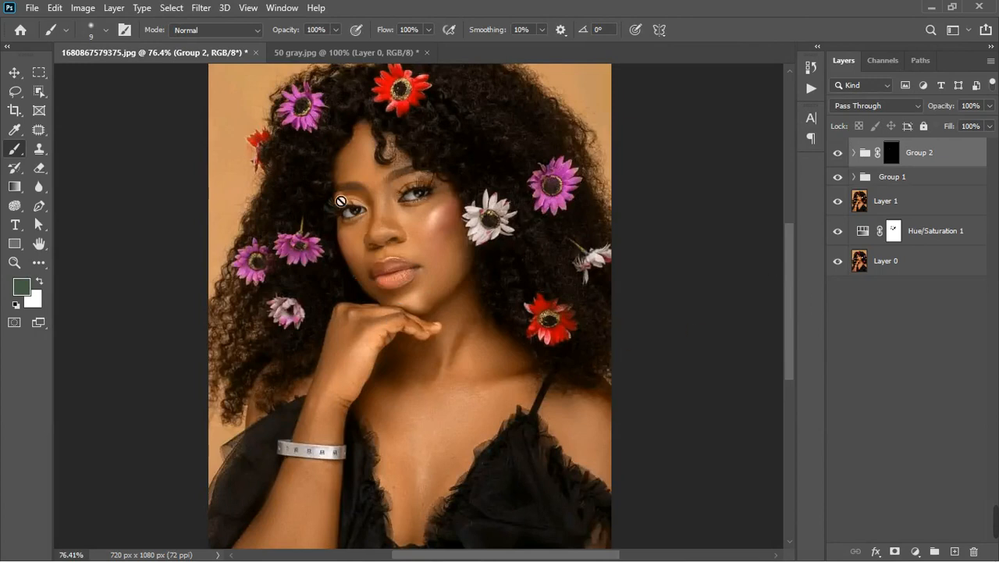
left_click(378, 59)
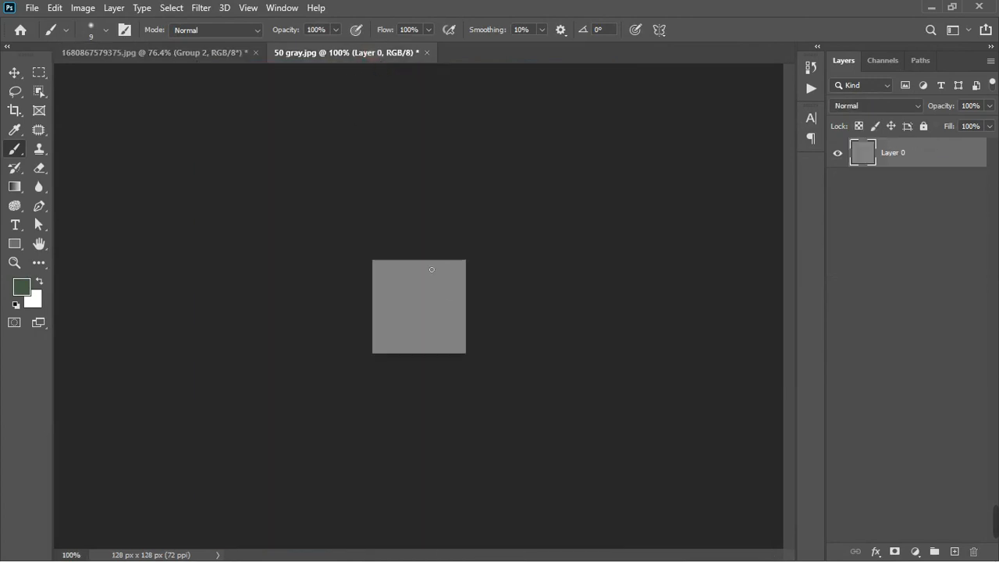
left_click(201, 9)
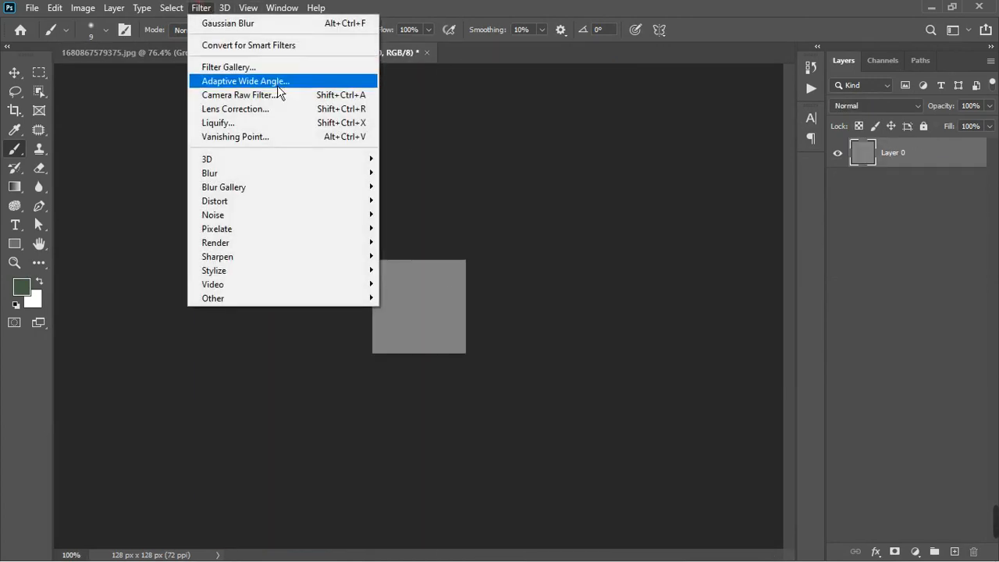
left_click(258, 70)
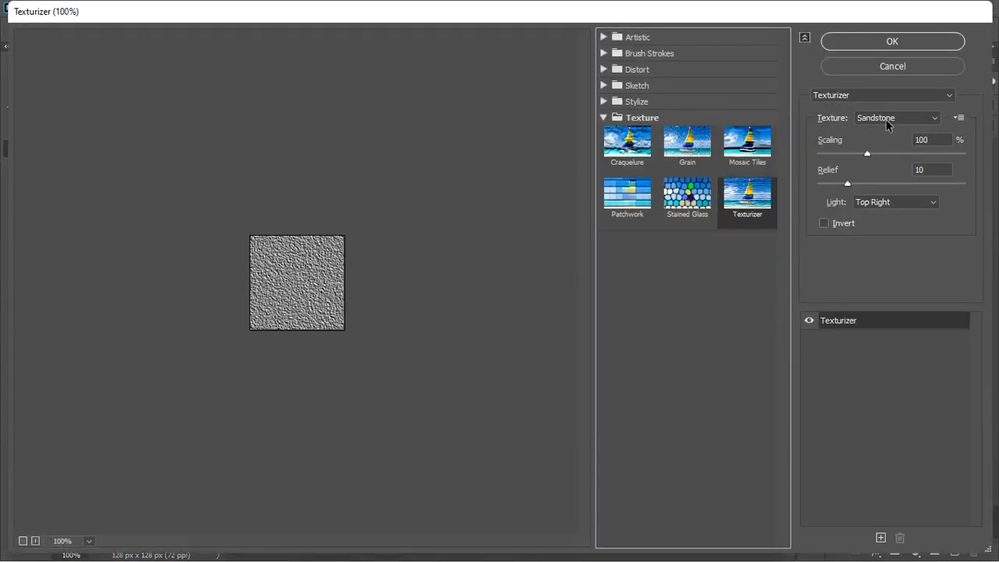
left_click(899, 202)
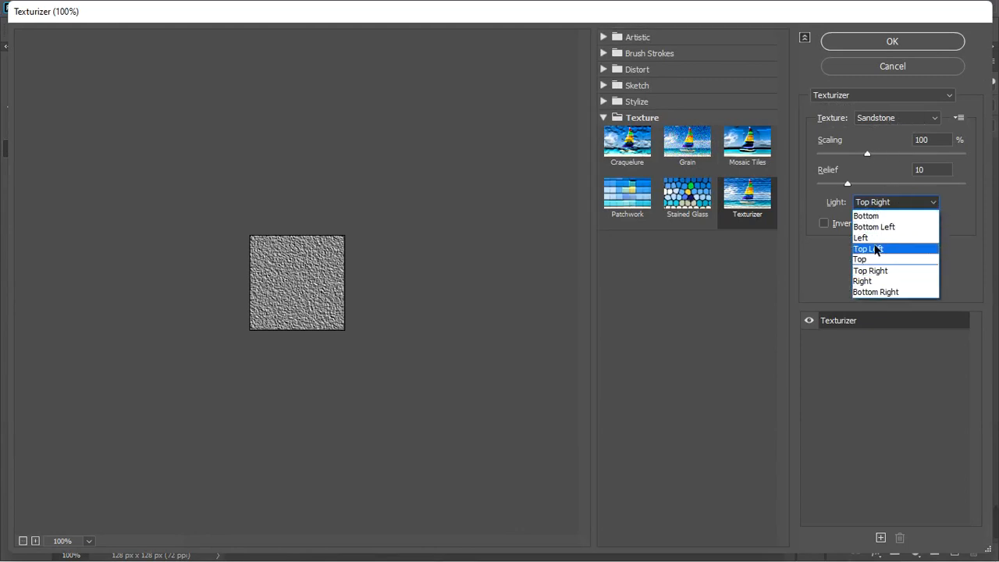
left_click(876, 249)
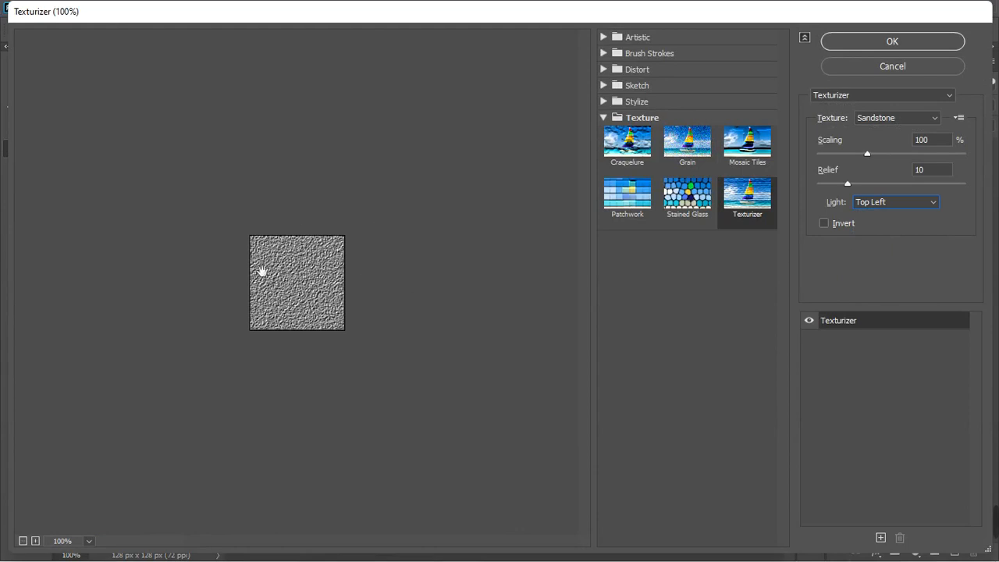
left_click(890, 42)
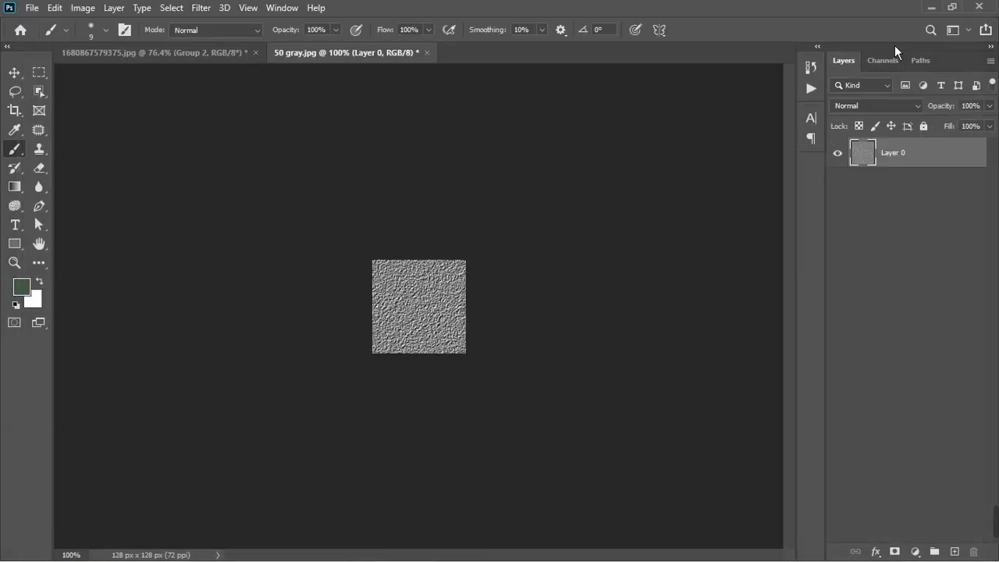
Define the textured gray image as a pattern named 50 gray.jpg.
left_click(55, 9)
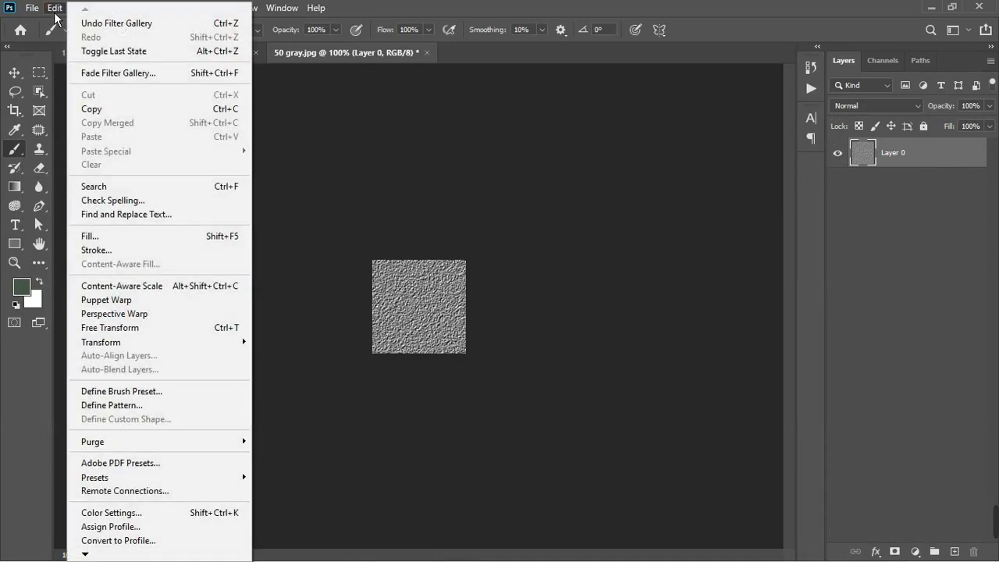
left_click(111, 405)
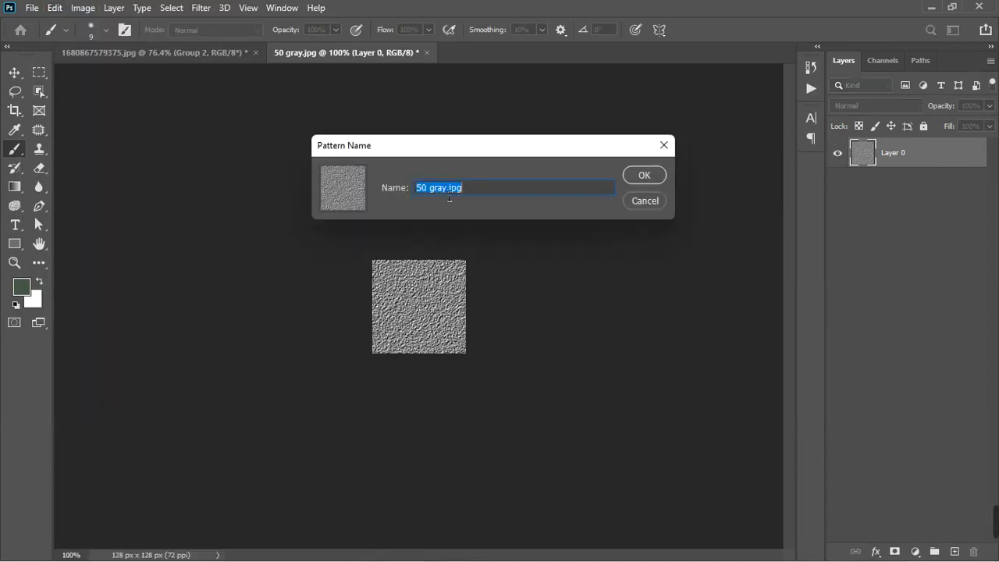
left_click(649, 178)
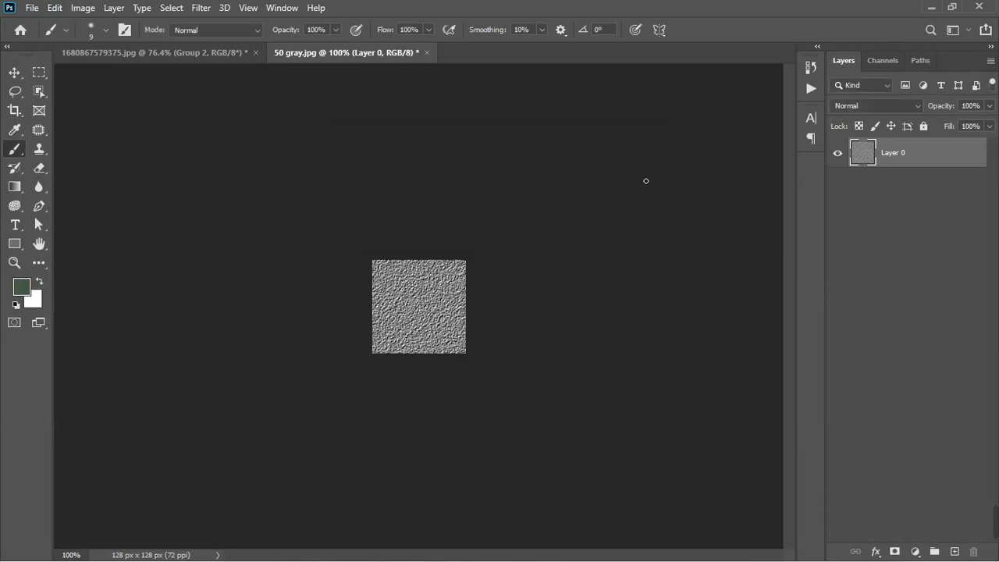
Add a Pattern fill layer with the gray texture above Group 2 in the portrait and set its blend mode to Soft Light.
left_click(211, 56)
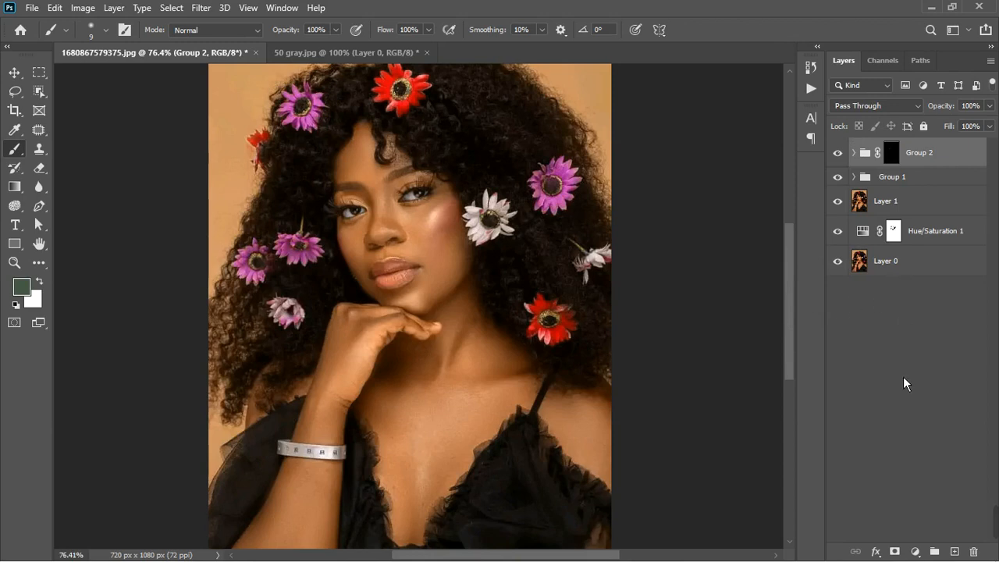
left_click(916, 552)
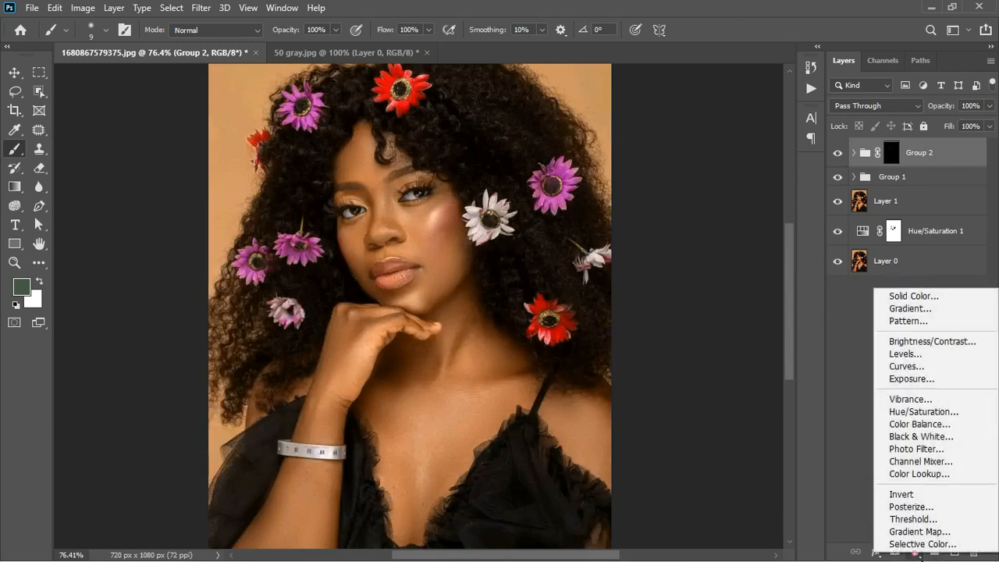
left_click(906, 324)
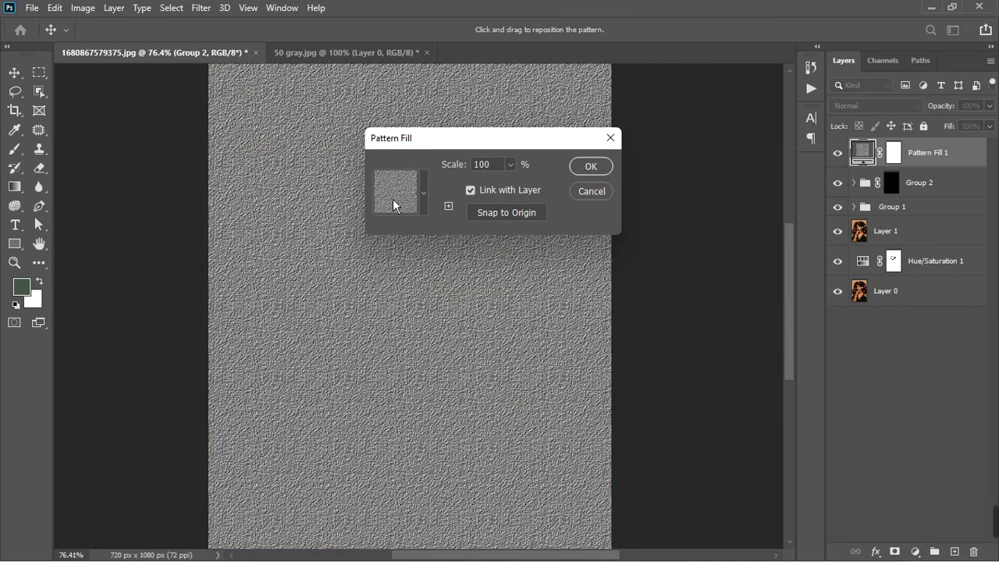
left_click(602, 170)
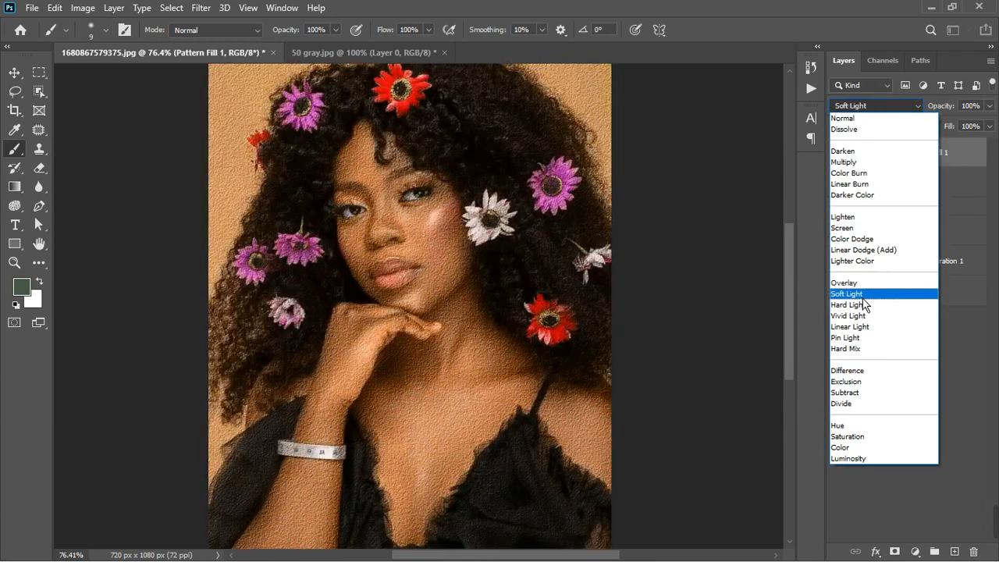
left_click(862, 296)
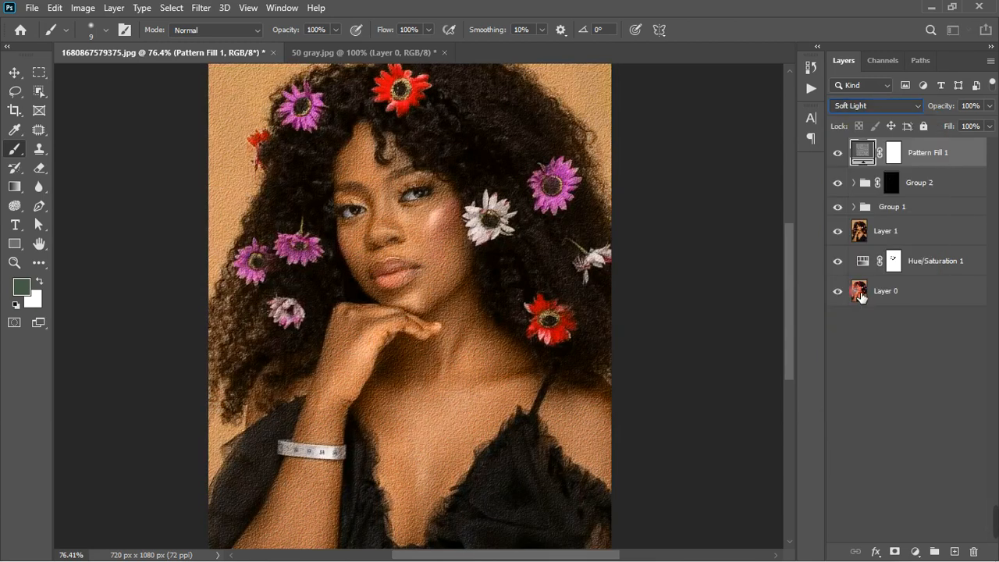
Reduce the pattern scale of the Pattern Fill 1 layer to 45%.
double_click(864, 170)
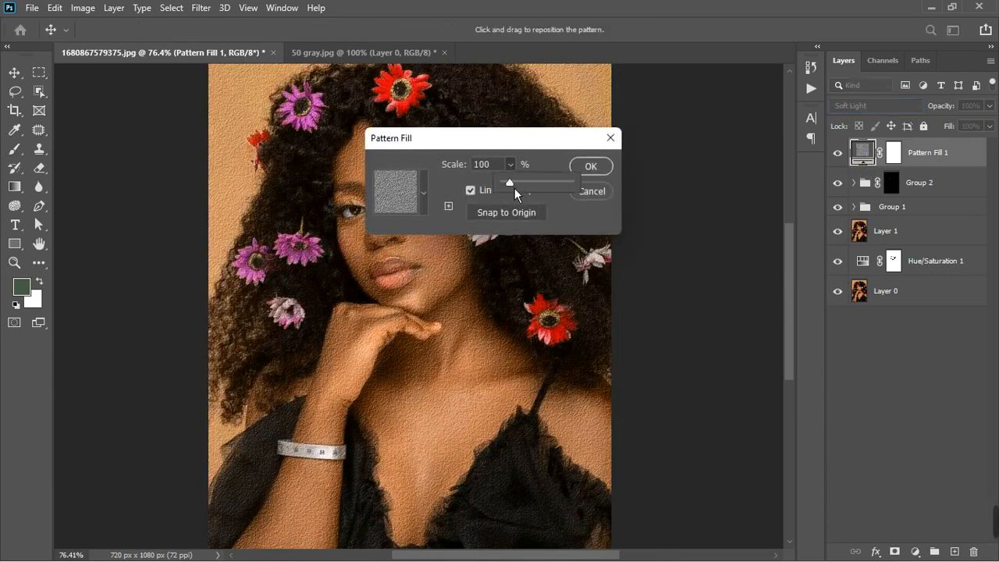
left_click_drag(515, 188, 514, 188)
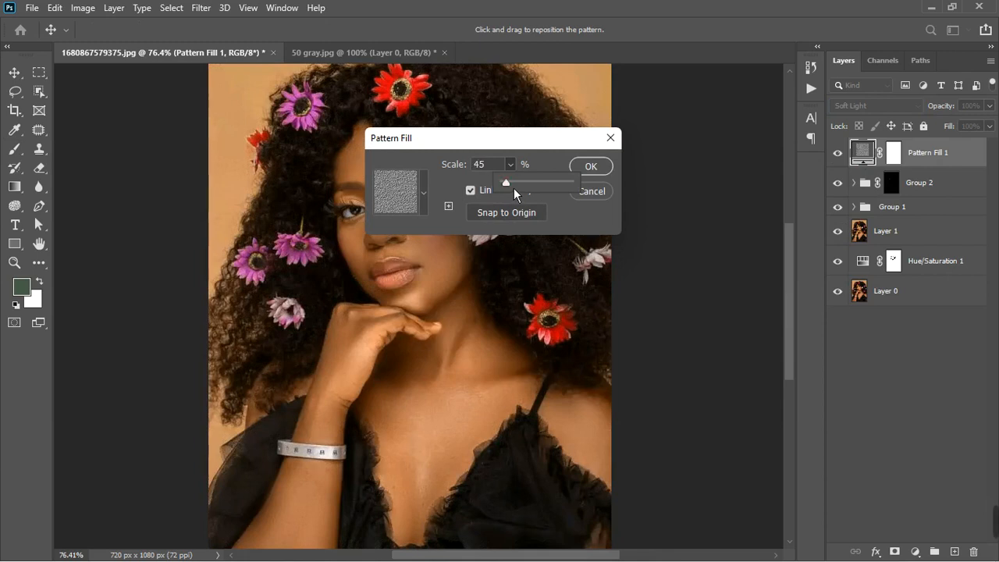
left_click(588, 167)
scroll(363, 169, "up", 3)
scroll(362, 169, "up", 3)
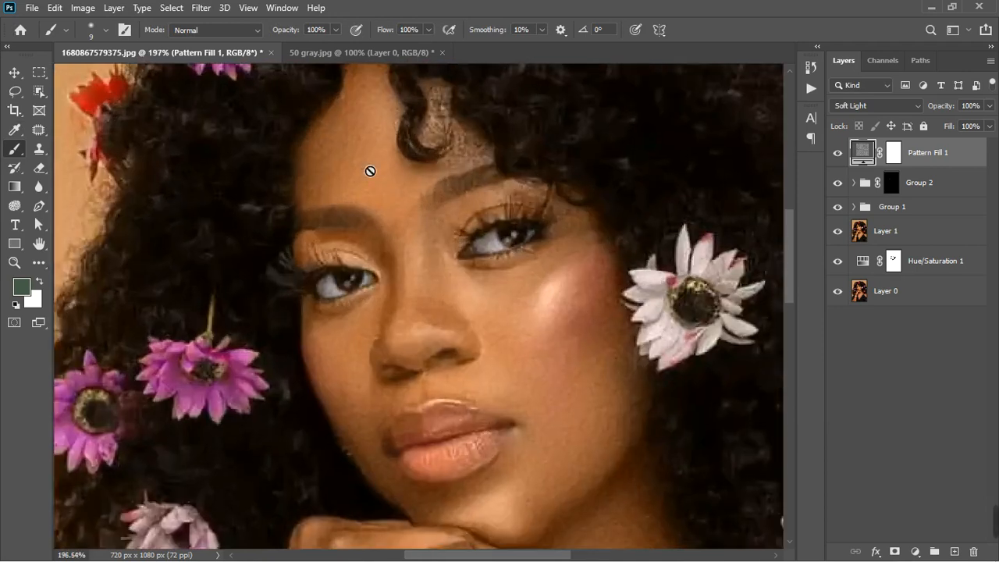
scroll(370, 171, "down", 5)
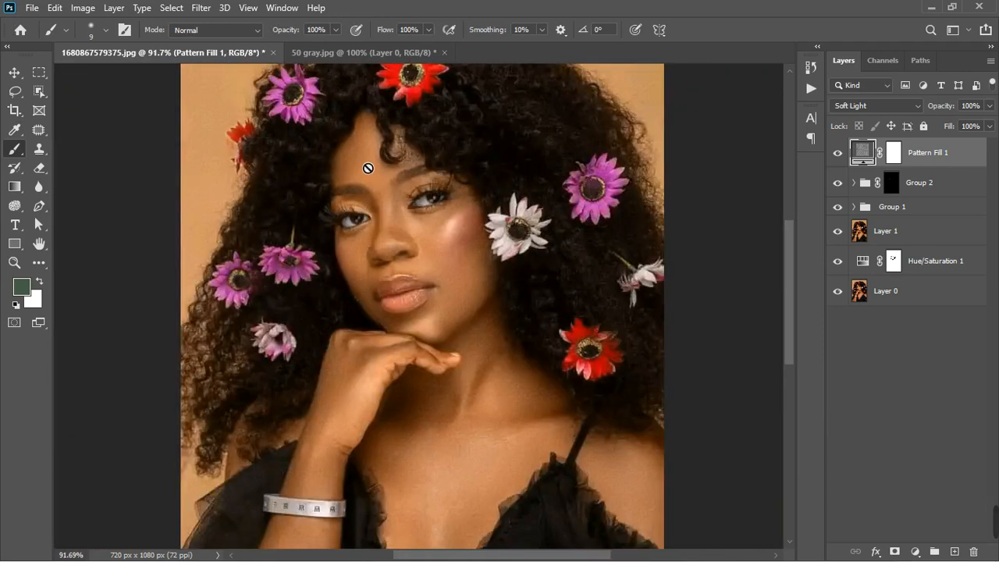
Invert the Pattern Fill 1 layer mask to black and activate the Brush tool.
left_click(895, 152)
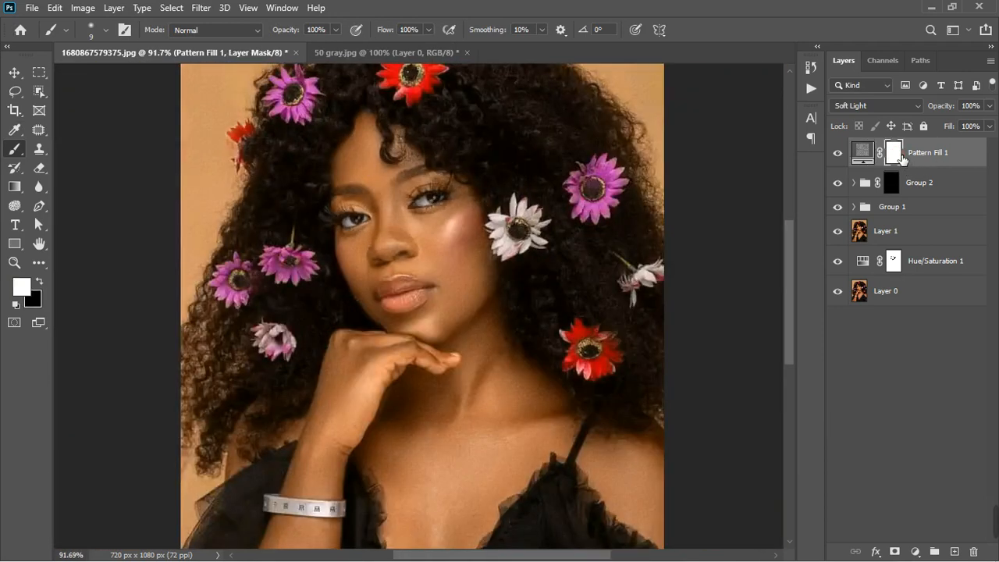
key("ctrl+i")
right_click(13, 143)
left_click(62, 150)
Paint white on the Pattern Fill 1 mask over the skin of the face, hand, neck and chest with Brush sizes 50 and 40.
scroll(381, 166, "up", 3)
key("bracketright")
key("bracketright")
key("bracketright")
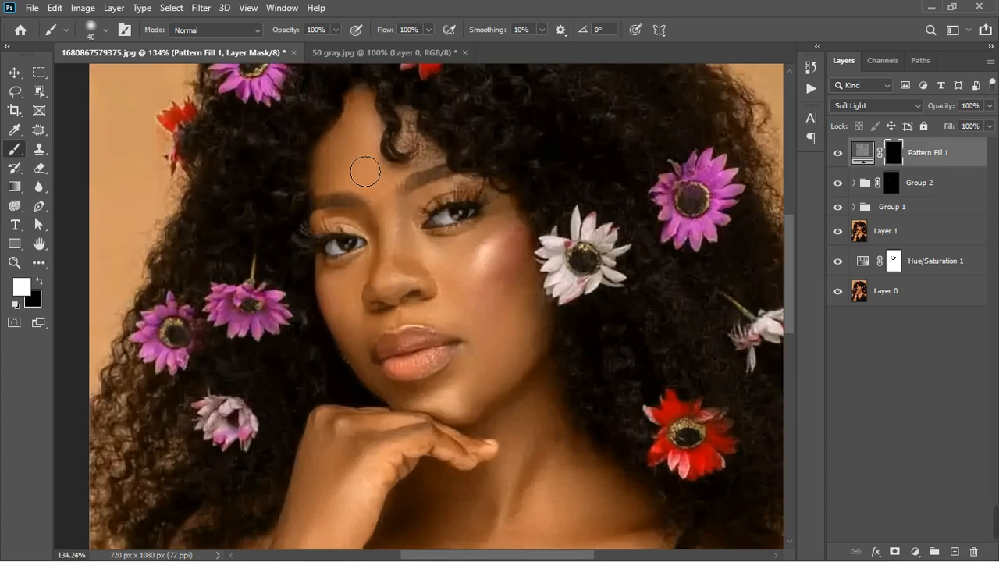
scroll(366, 162, "up", 1)
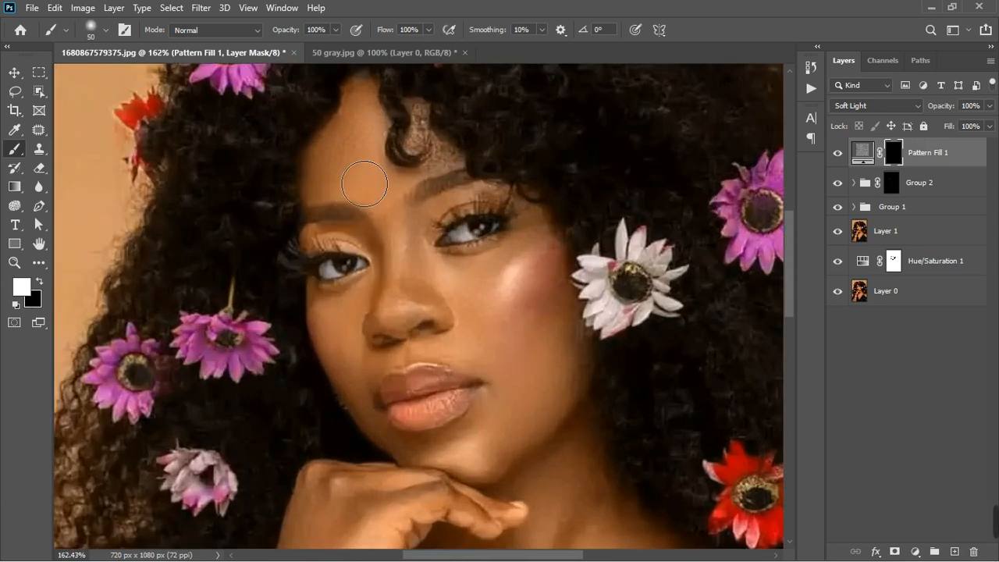
left_click(387, 111)
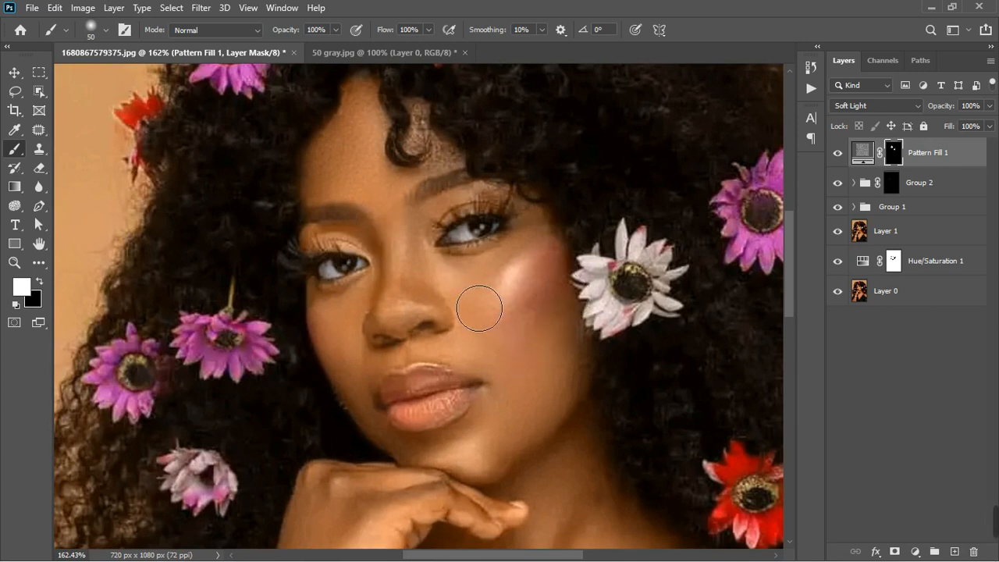
key("bracketleft")
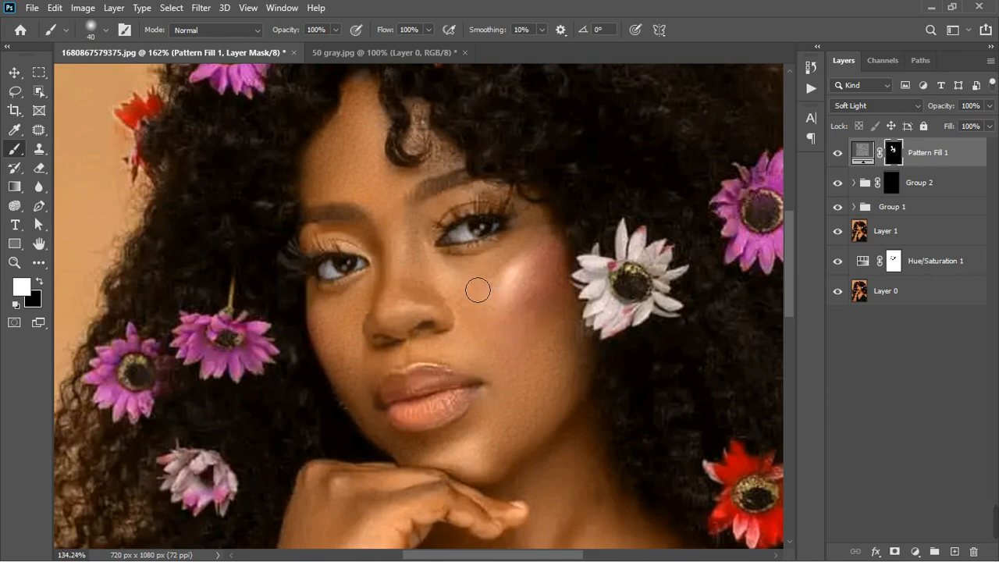
scroll(477, 293, "down", 3)
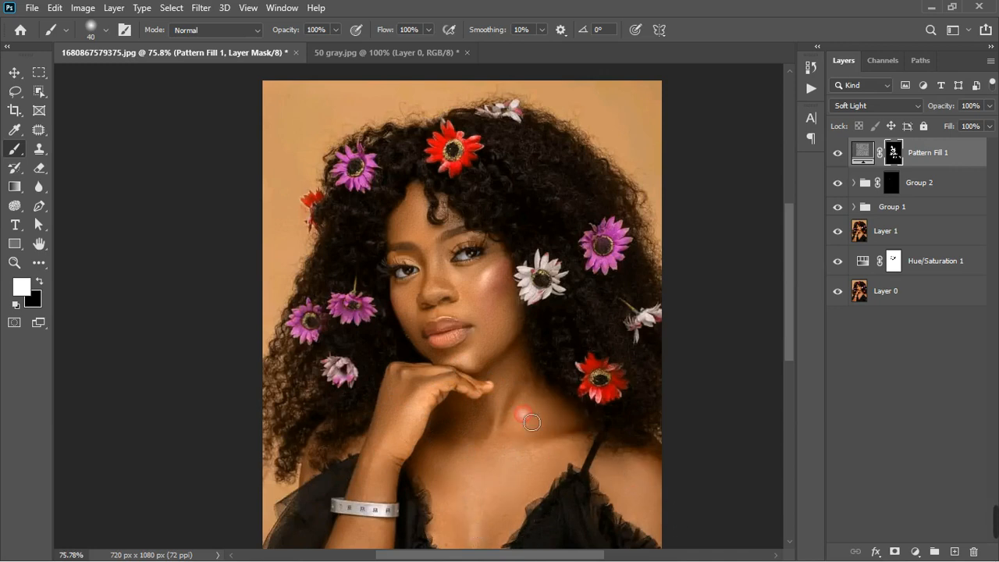
scroll(500, 320, "up", 5)
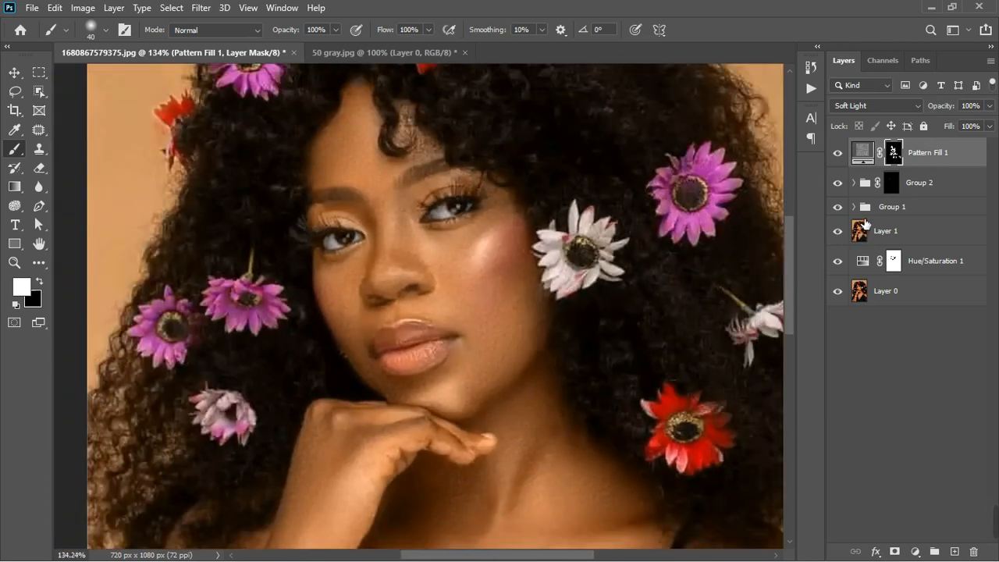
Rasterize the Pattern Fill 1 layer while keeping its layer mask.
right_click(944, 169)
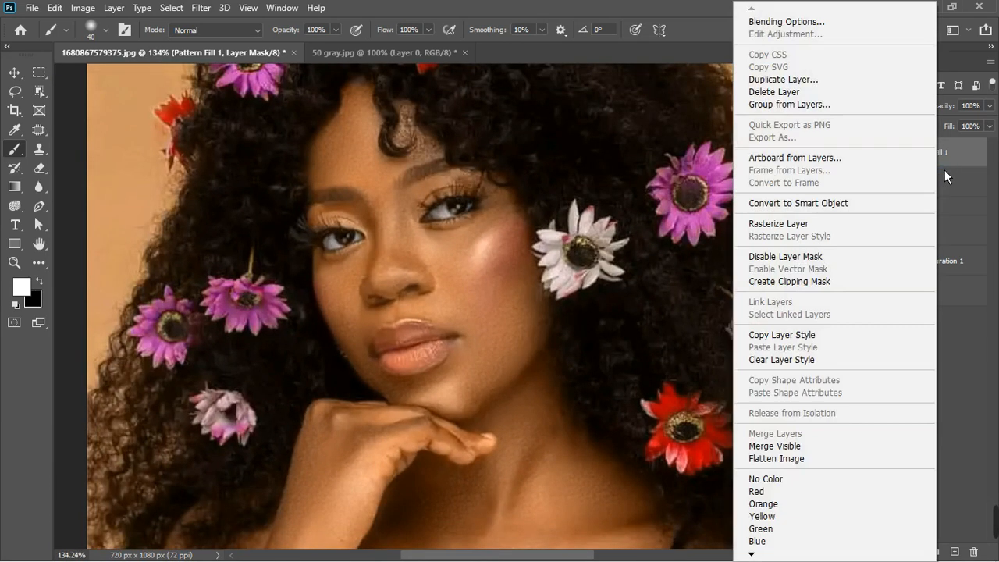
left_click(969, 159)
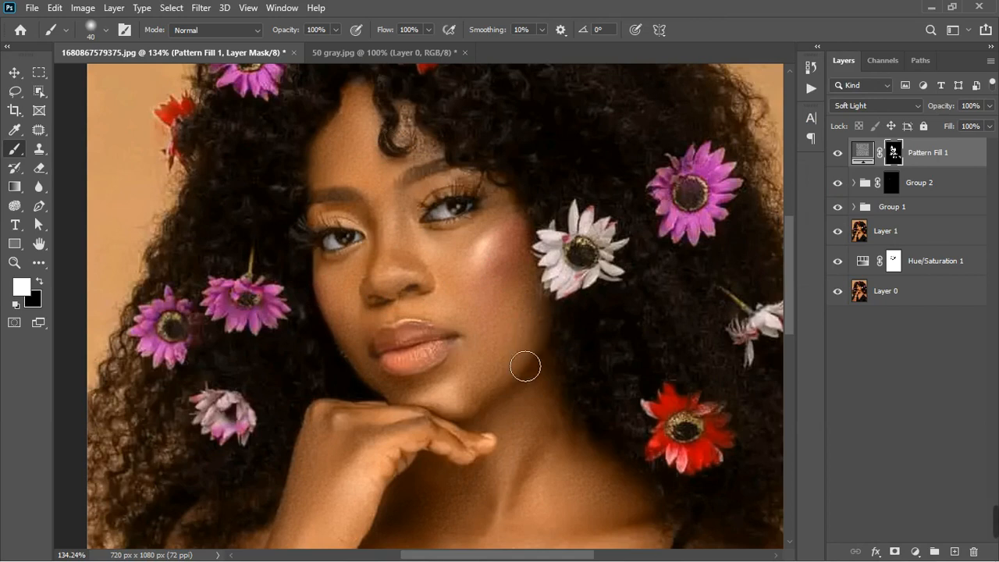
right_click(936, 156)
left_click(807, 224)
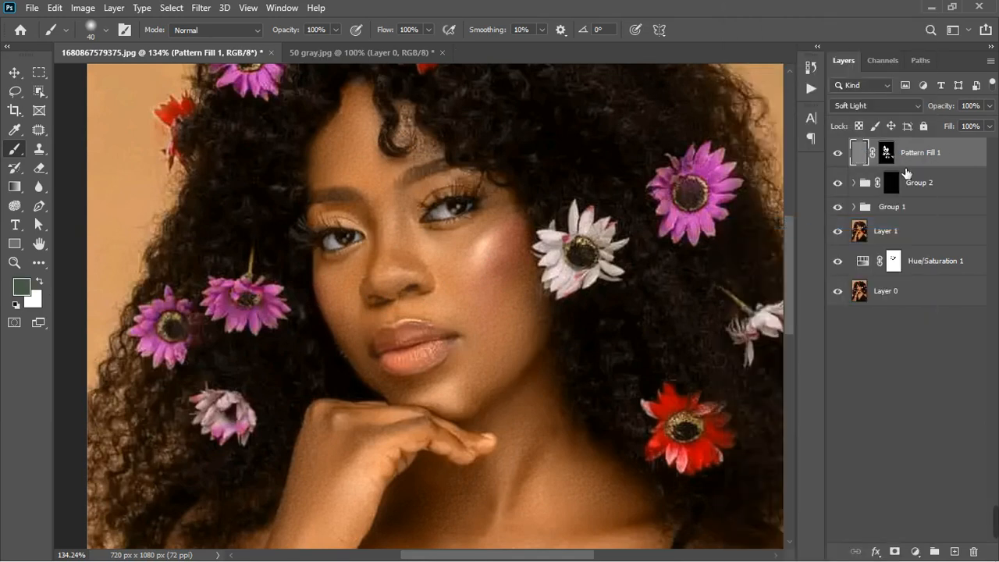
Merge the mask into Pattern Fill 1 by converting the layer to a Smart Object and rasterizing it again.
right_click(927, 164)
left_click(812, 204)
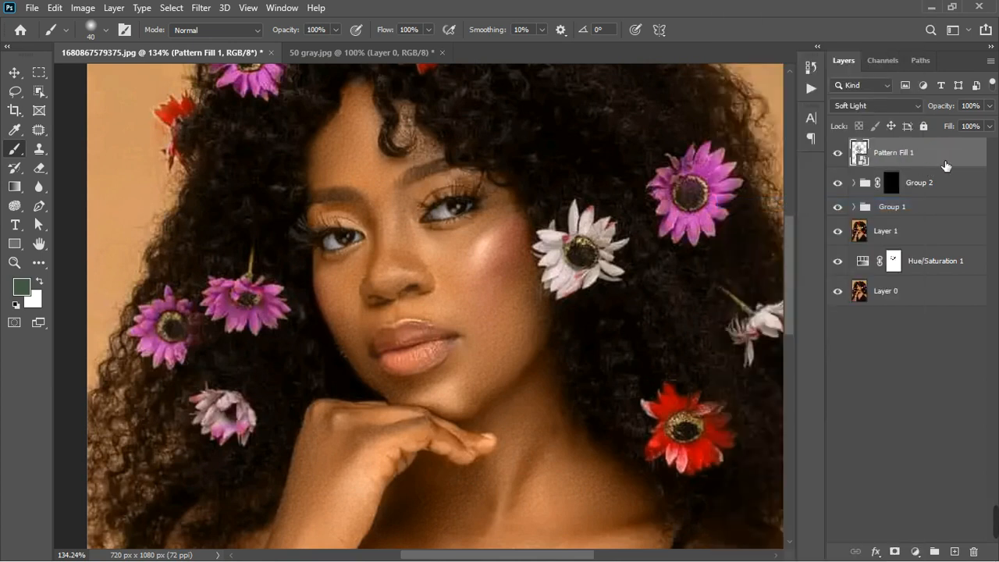
right_click(946, 165)
left_click(798, 282)
Open Liquify on Pattern Fill 1 and show Layer 0 as the backdrop in Blend mode at 100% opacity.
left_click(201, 8)
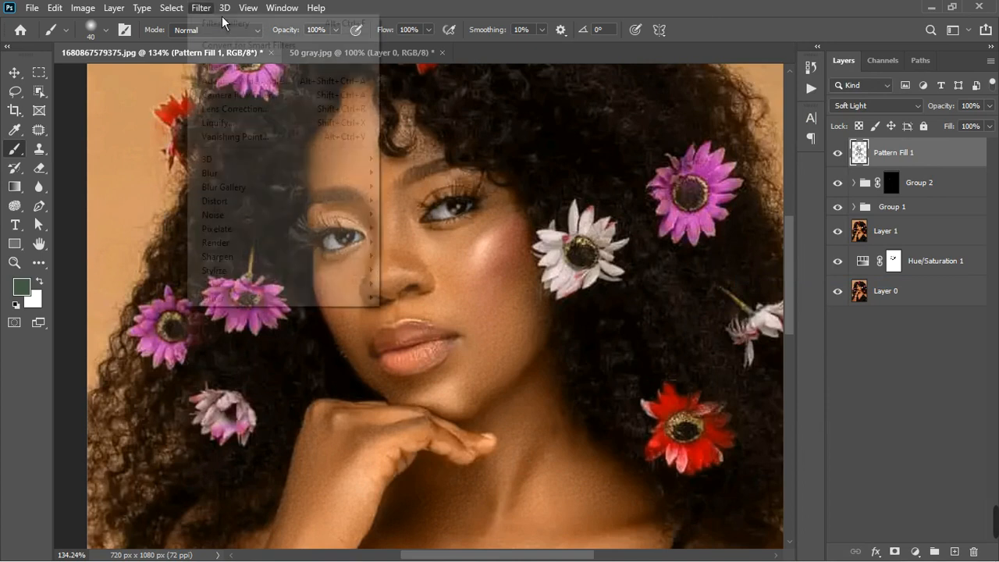
left_click(234, 123)
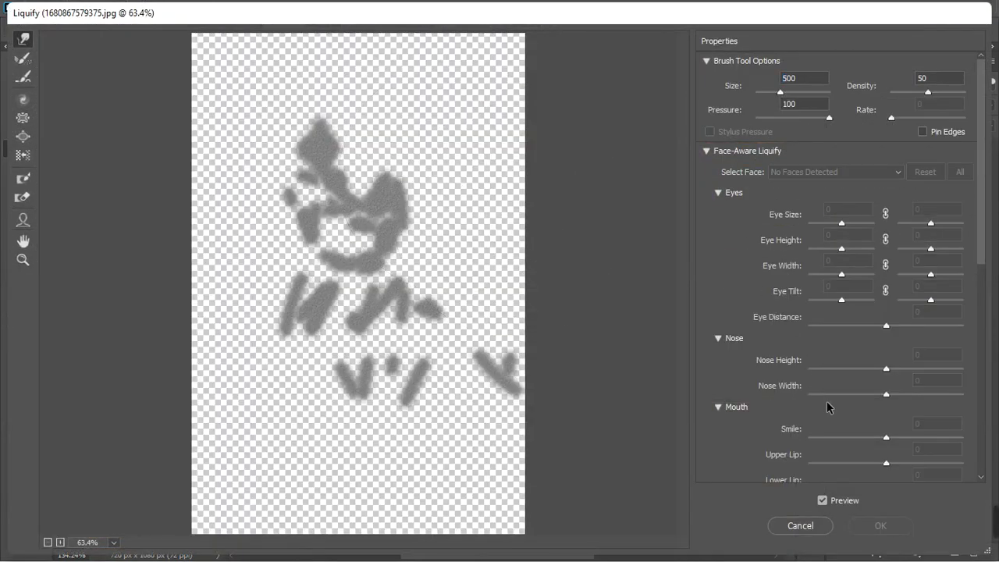
scroll(828, 404, "down", 10)
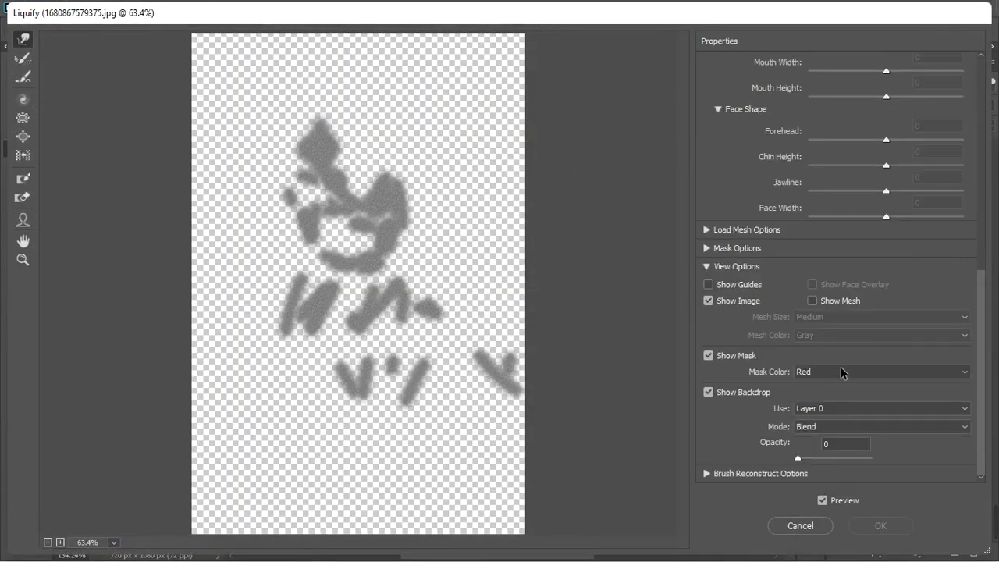
left_click(844, 408)
left_click(843, 411)
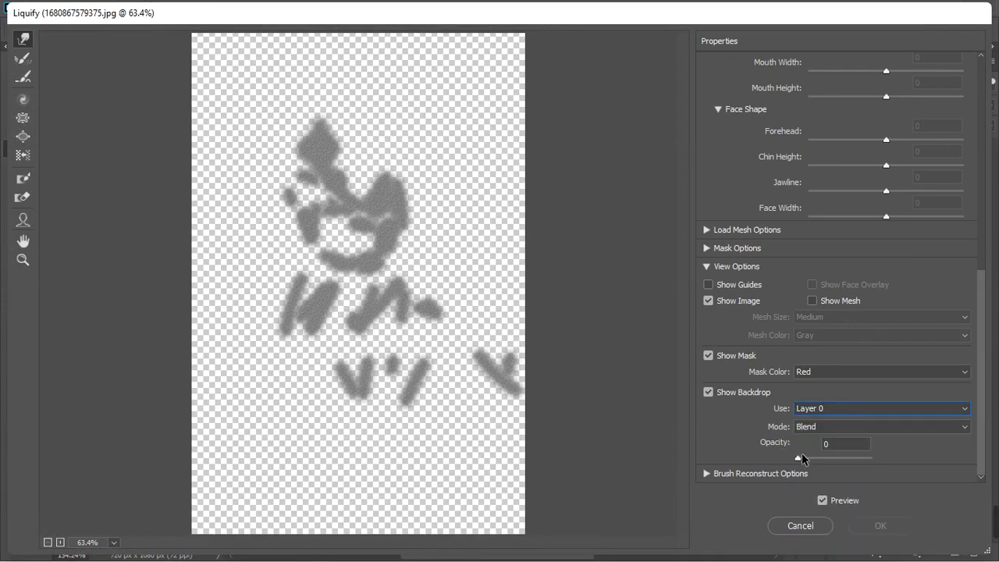
left_click_drag(800, 462, 887, 461)
scroll(339, 146, "up", 2)
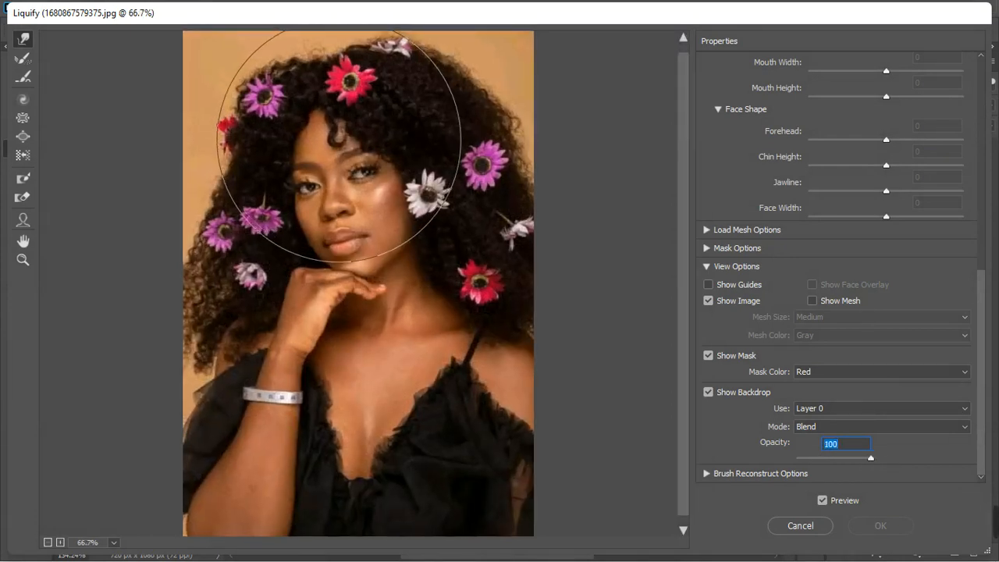
Try the Bloat tool with a smaller brush on the cheek texture and set the backdrop opacity to 37.
left_click(24, 137)
scroll(445, 200, "up", 5)
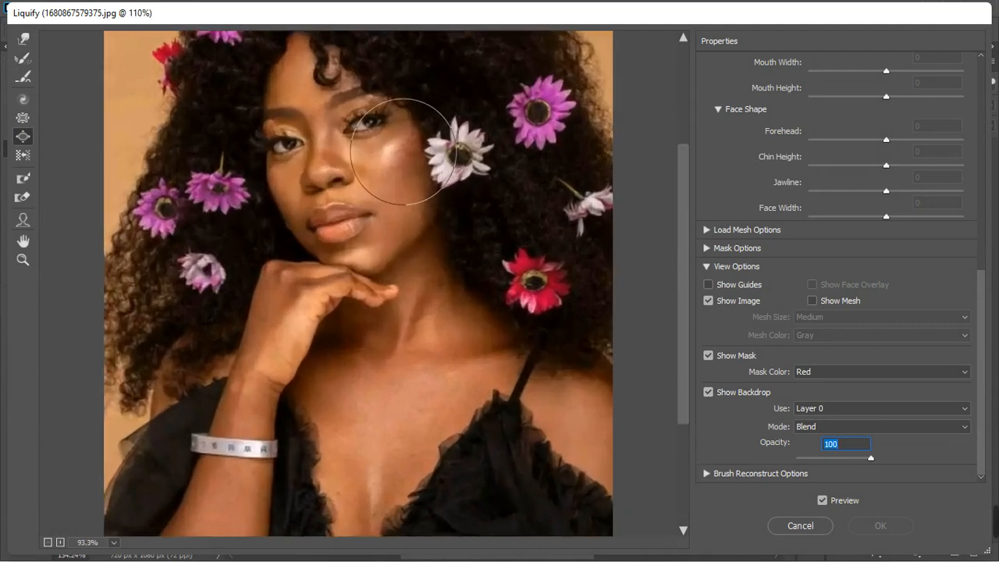
scroll(391, 132, "down", 3)
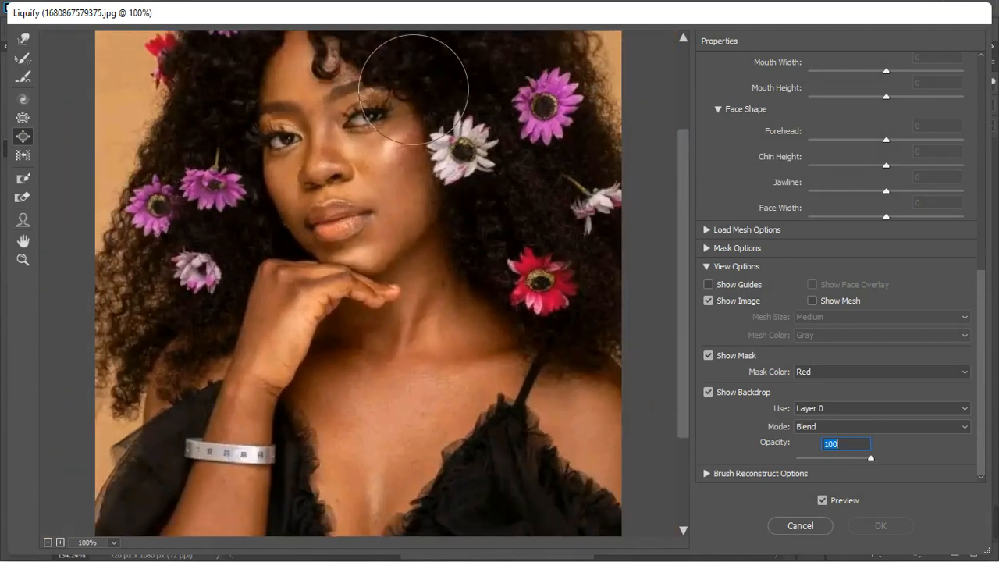
left_click(388, 155)
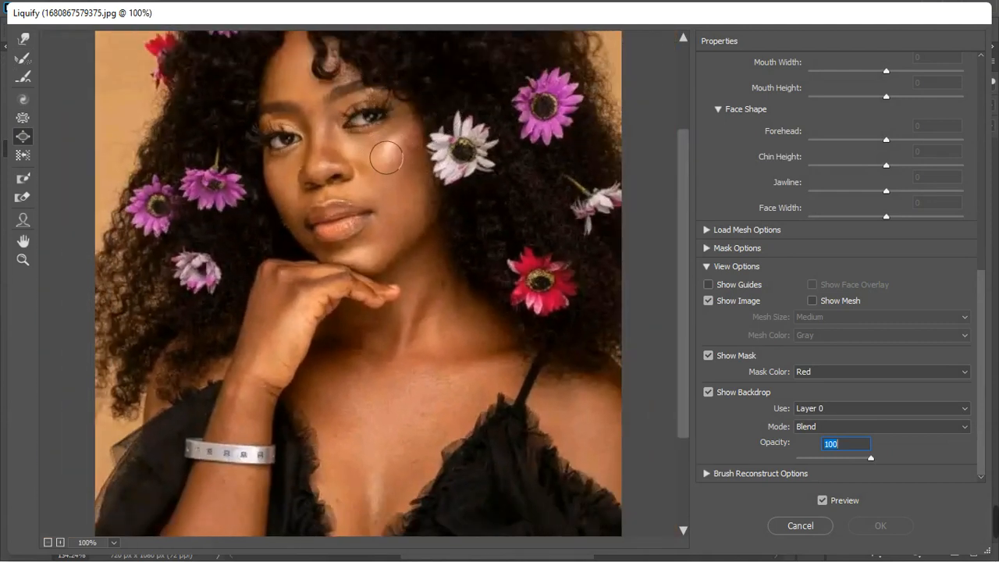
left_click(598, 253)
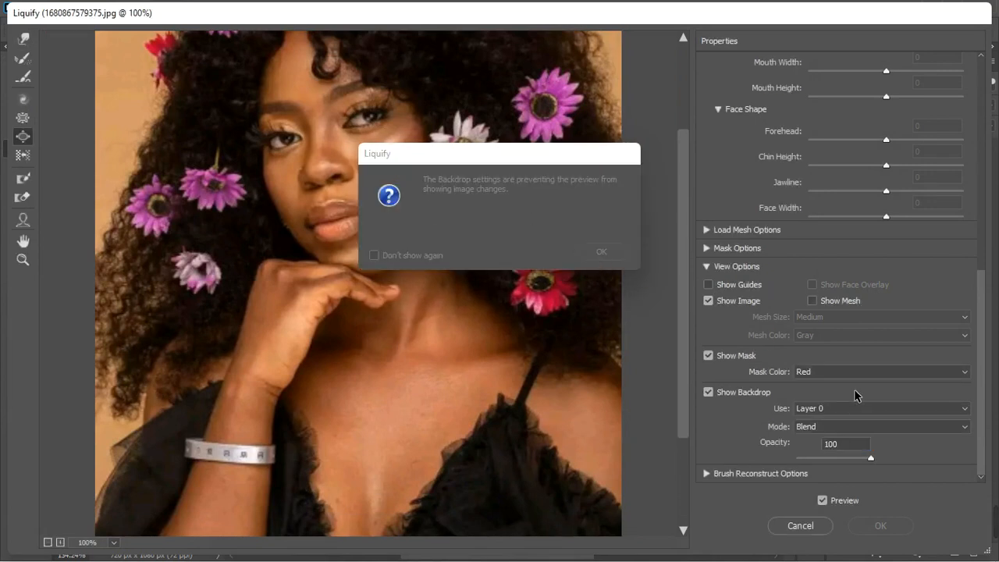
left_click_drag(876, 466, 832, 466)
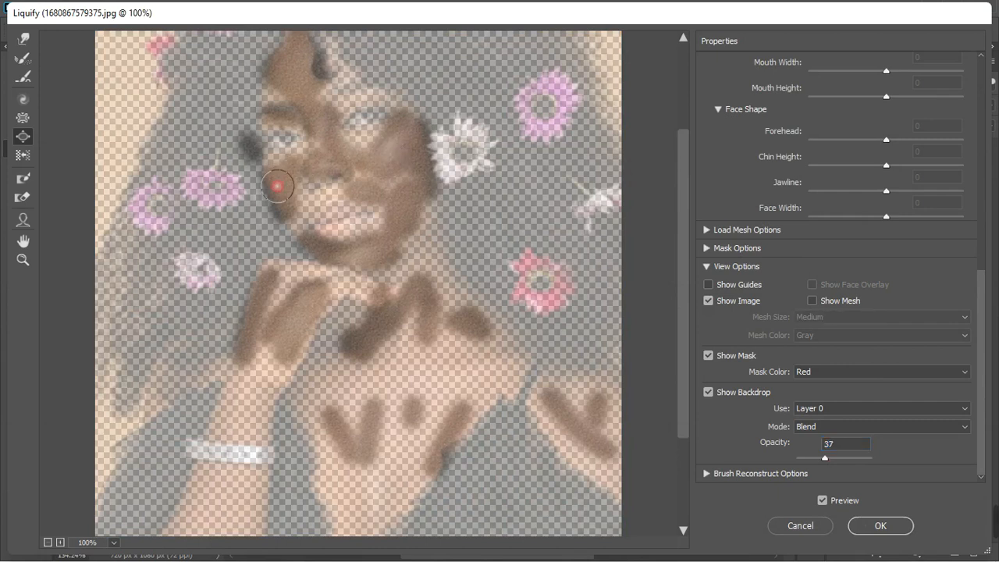
Use the Pucker tool with a reduced brush on the texture between the eyebrows.
left_click(16, 119)
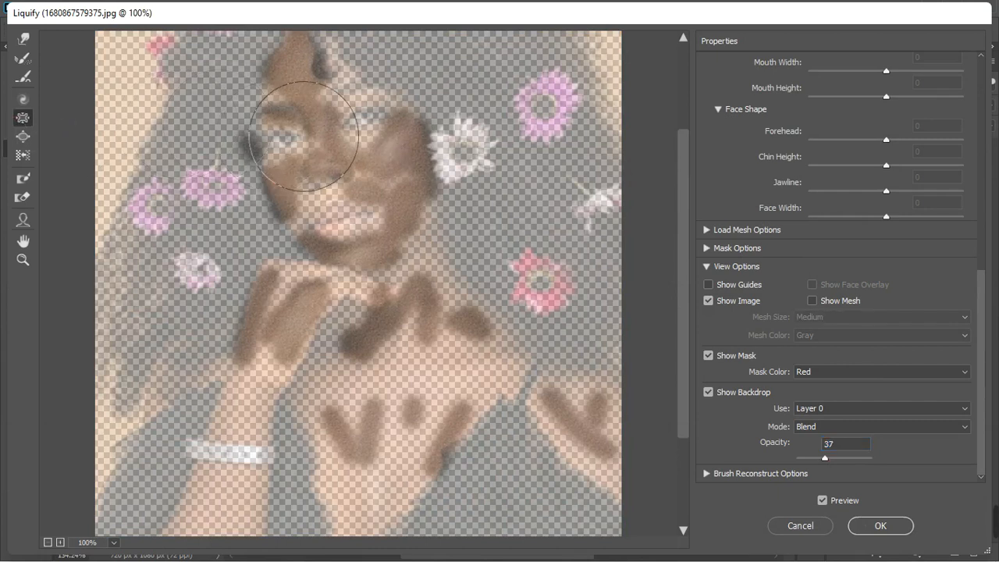
key("bracketleft")
key("bracketleft")
key("bracketleft")
key("bracketleft")
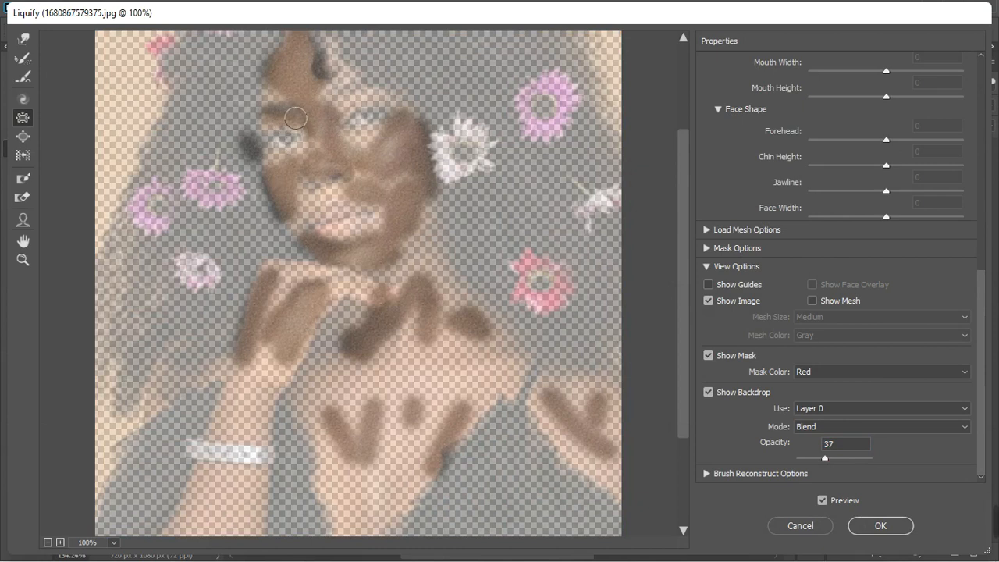
left_click(327, 117)
Push the texture edges along the cheeks, forehead and chin with a smaller Forward Warp brush, and apply Liquify.
left_click(23, 39)
key("bracketleft")
key("bracketleft")
key("bracketleft")
key("bracketleft")
key("bracketleft")
key("bracketleft")
key("bracketleft")
key("bracketleft")
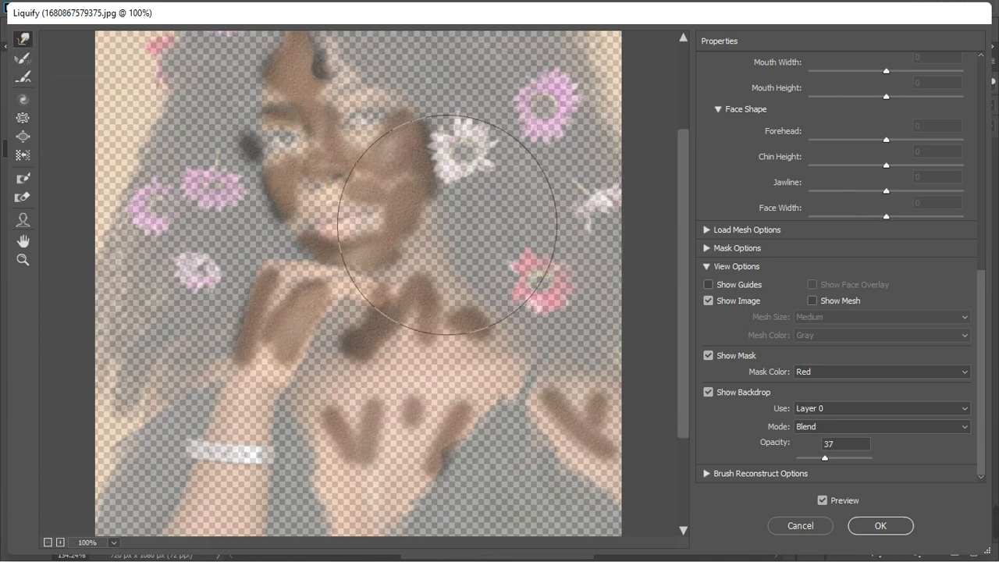
mouse_move(438, 211)
left_mouse_down()
mouse_move(360, 240)
mouse_move(298, 234)
mouse_move(284, 195)
left_mouse_up()
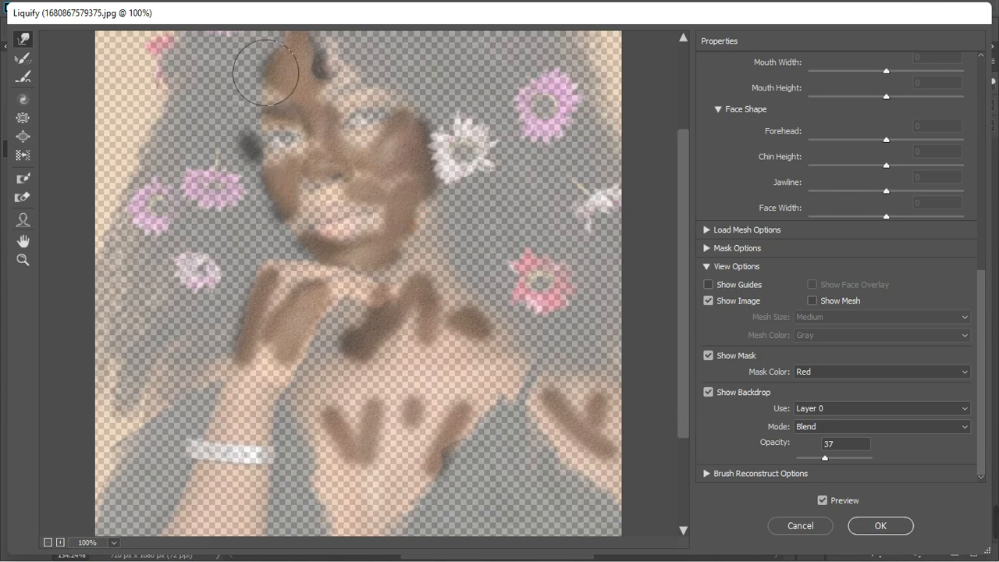
left_click_drag(291, 56, 306, 70)
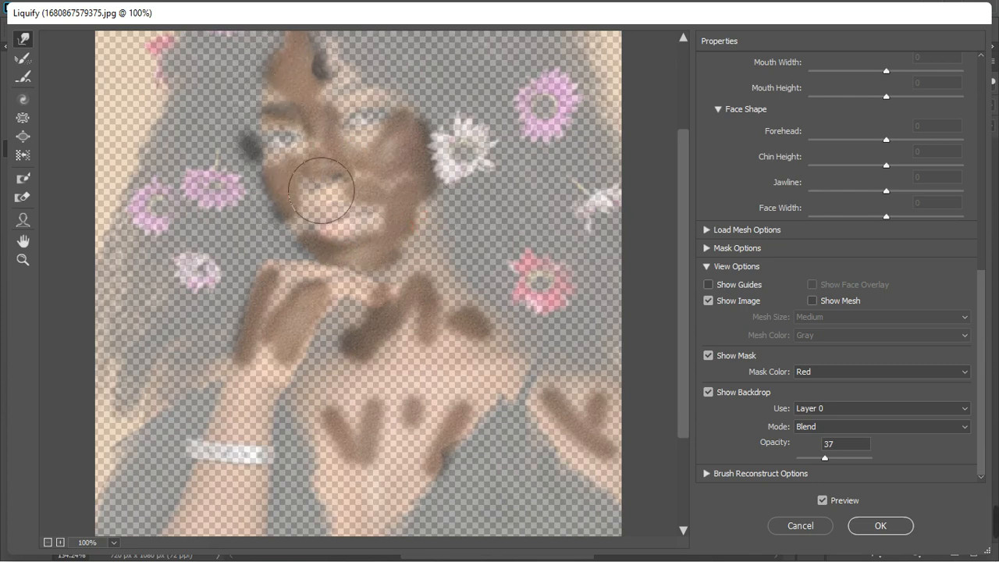
left_click_drag(326, 266, 349, 258)
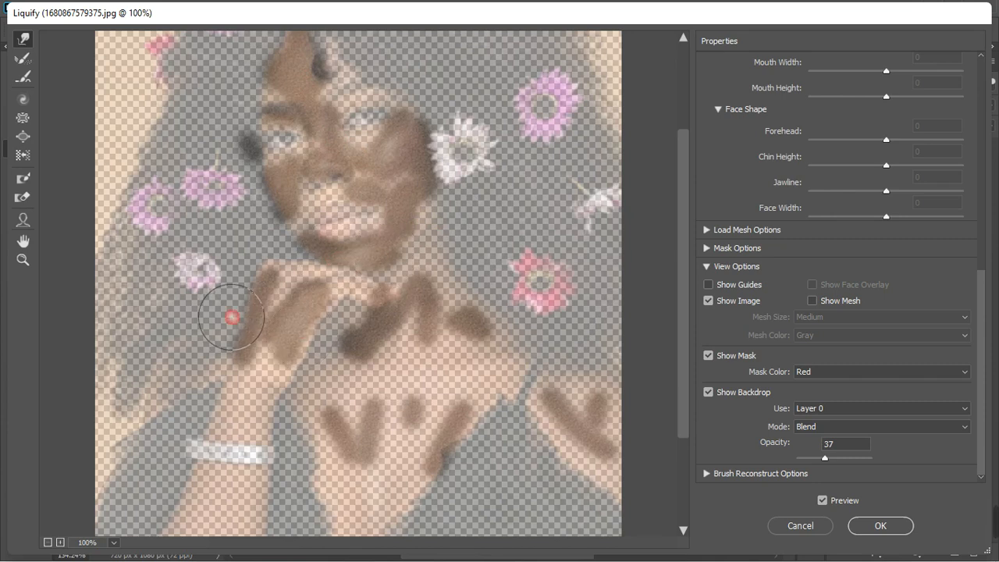
left_click(884, 535)
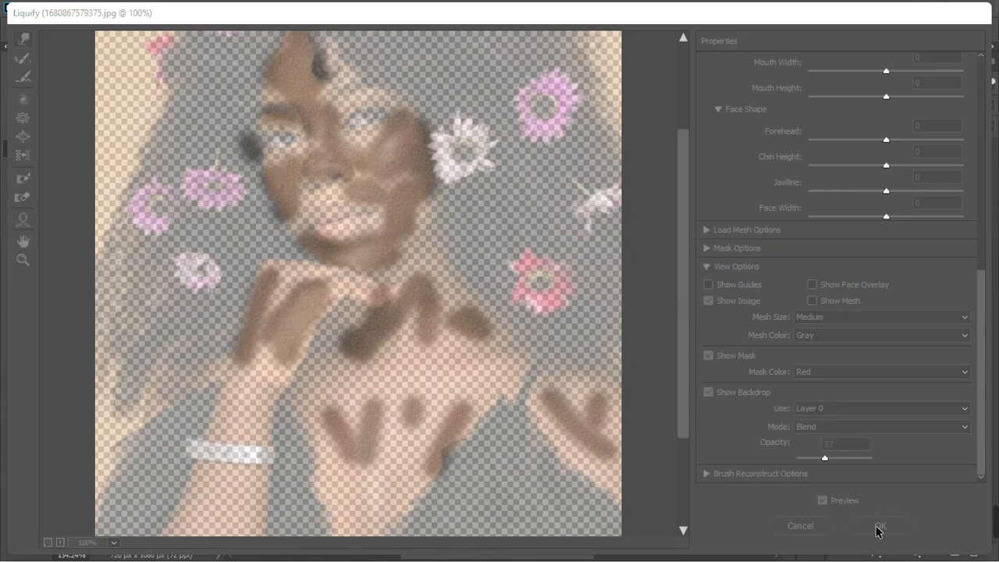
Stamp all visible layers into a new merged layer above Pattern Fill 1.
scroll(535, 345, "down", 3)
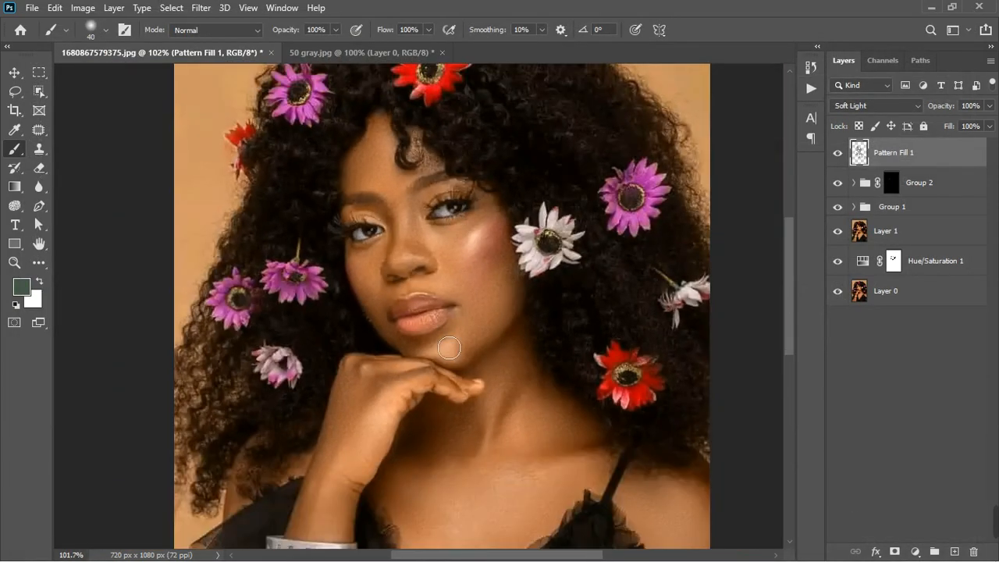
scroll(474, 276, "up", 3)
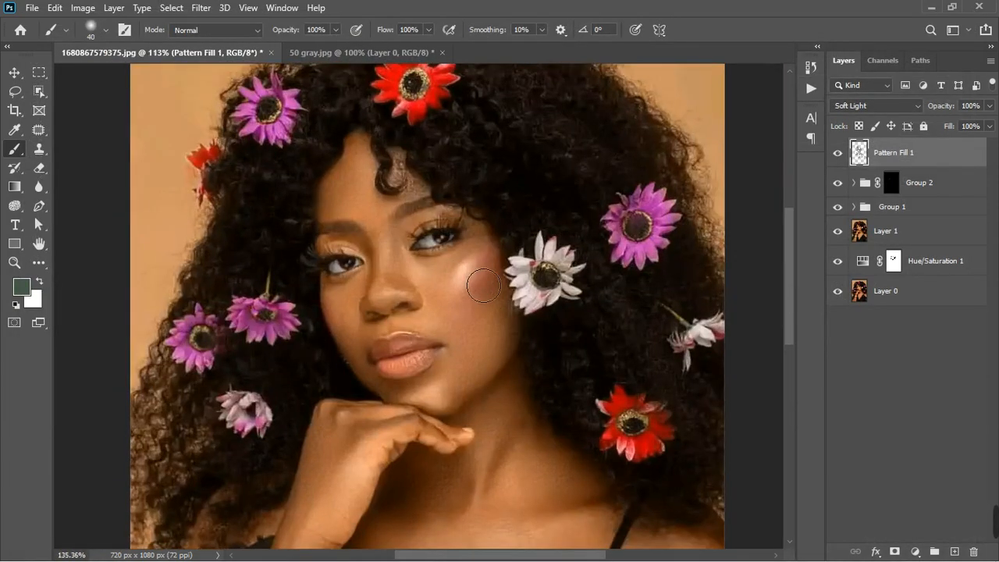
scroll(474, 281, "down", 3)
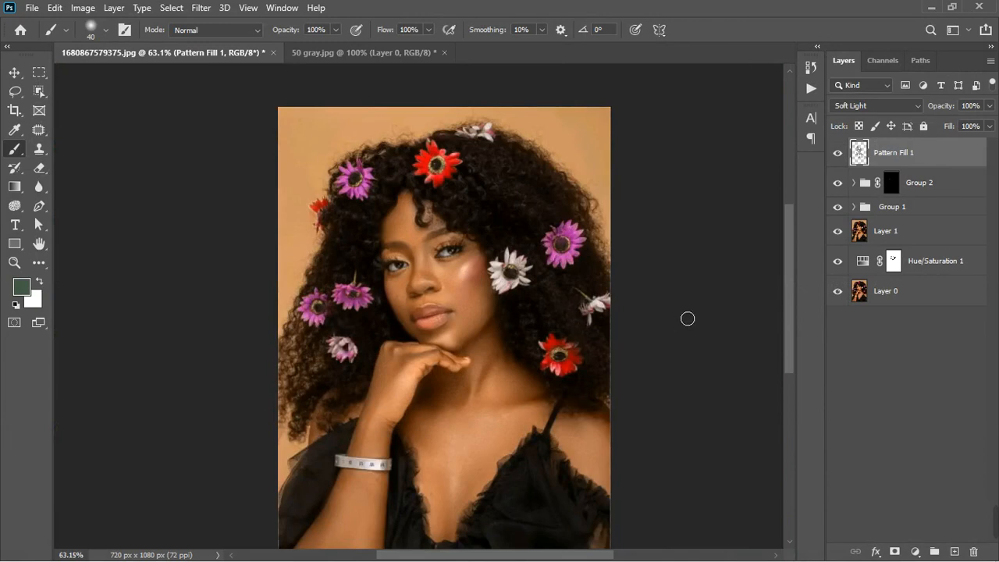
left_click(923, 405)
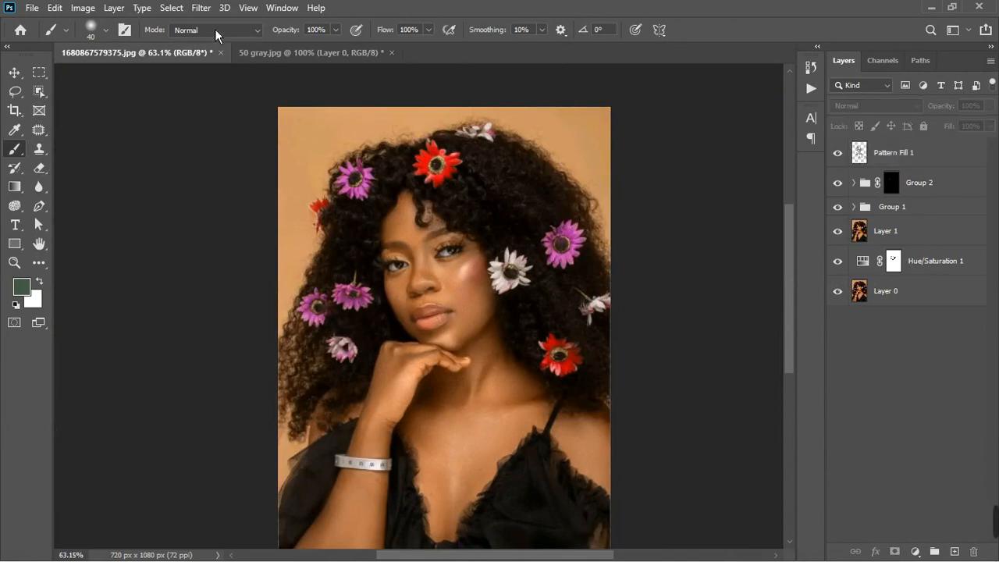
left_click(201, 8)
left_click(930, 154)
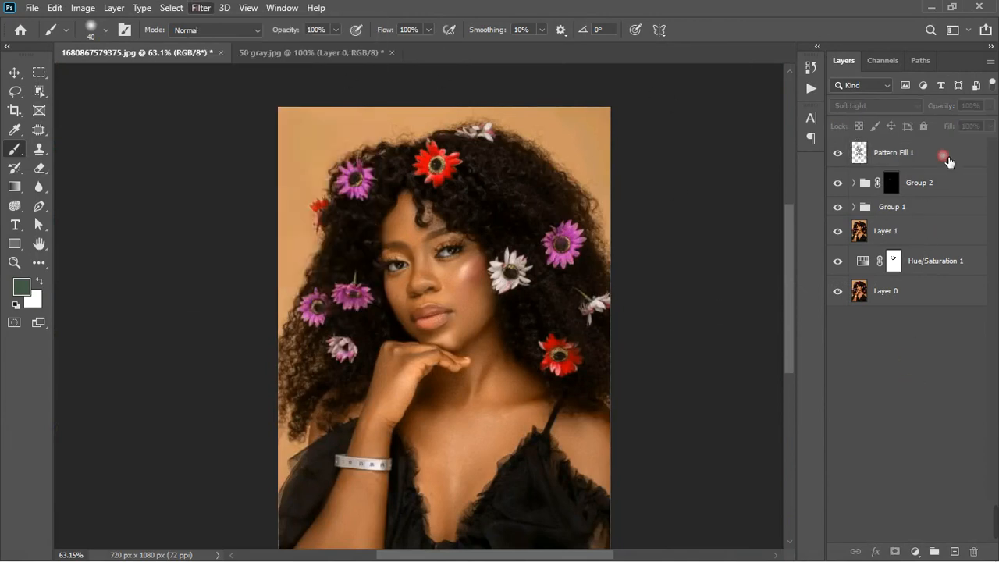
key("ctrl+shift+alt+e")
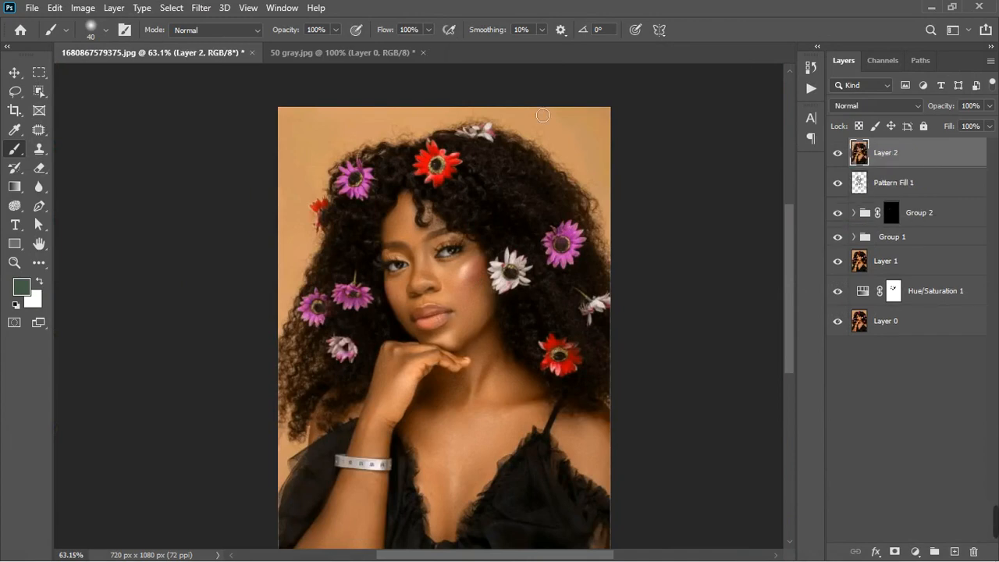
Open the Camera Raw Filter on the merged layer and set Highlights to +44, Shadows to +8 and Whites to +27.
left_click(201, 8)
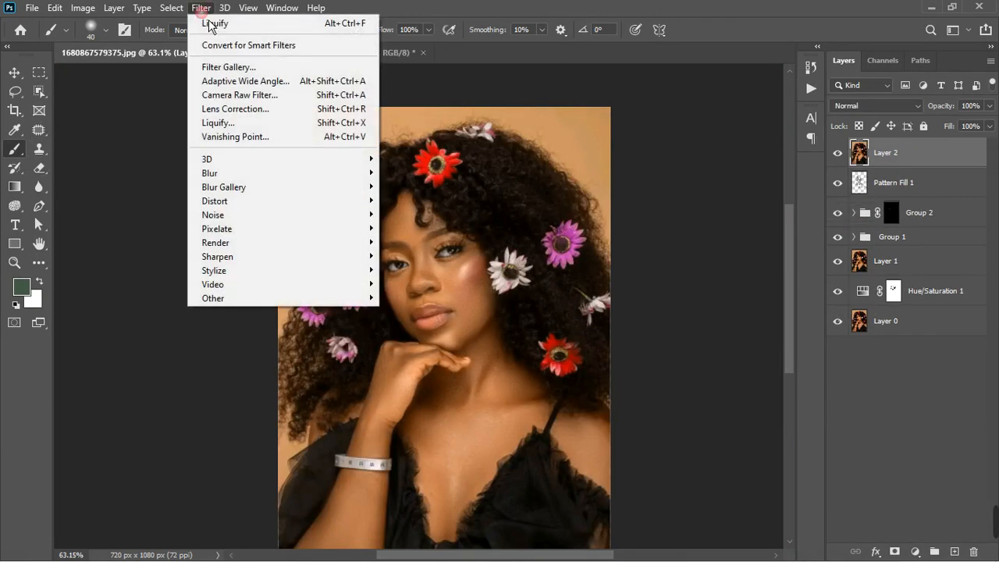
left_click(244, 93)
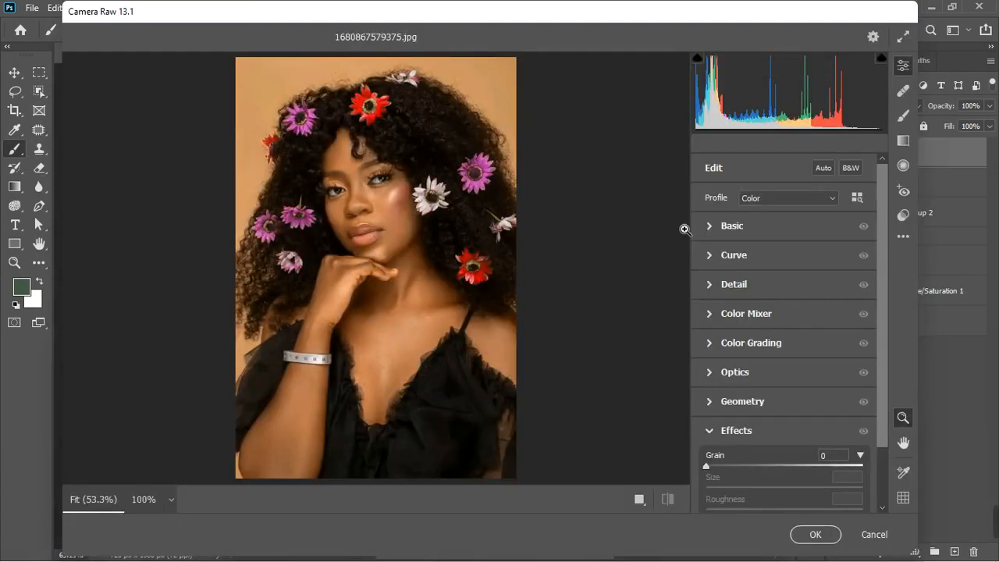
left_click(710, 228)
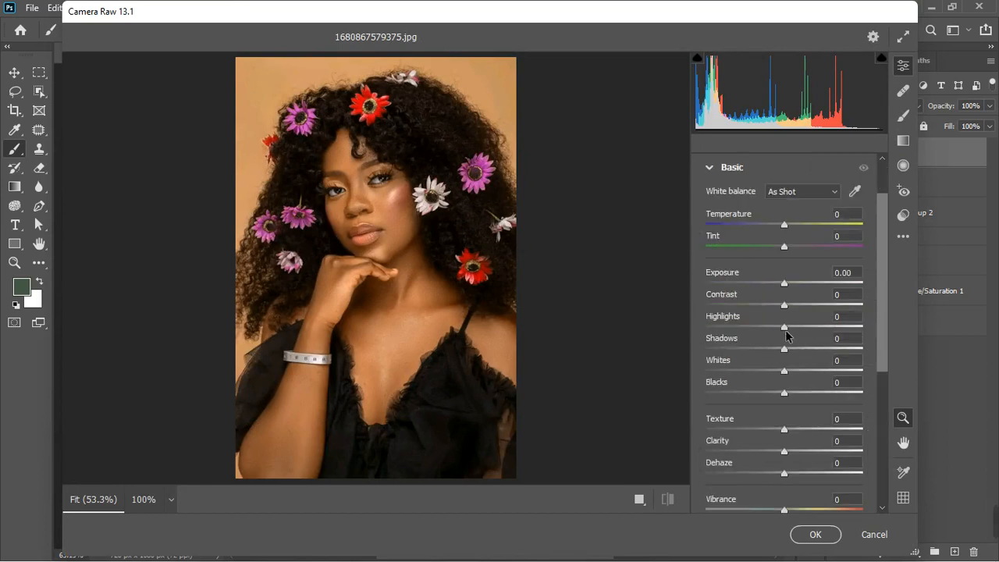
left_click_drag(795, 333, 803, 331)
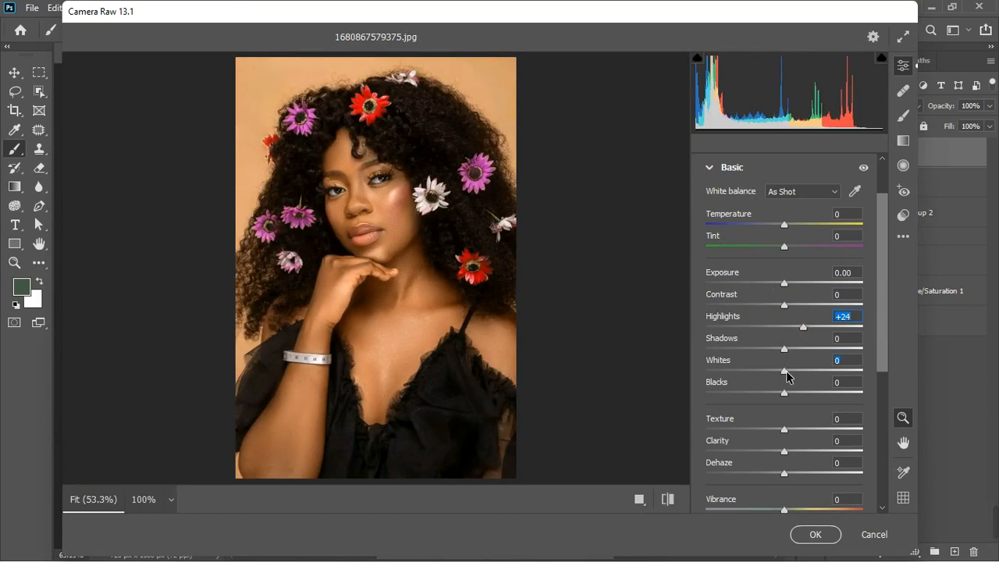
left_click_drag(787, 376, 801, 374)
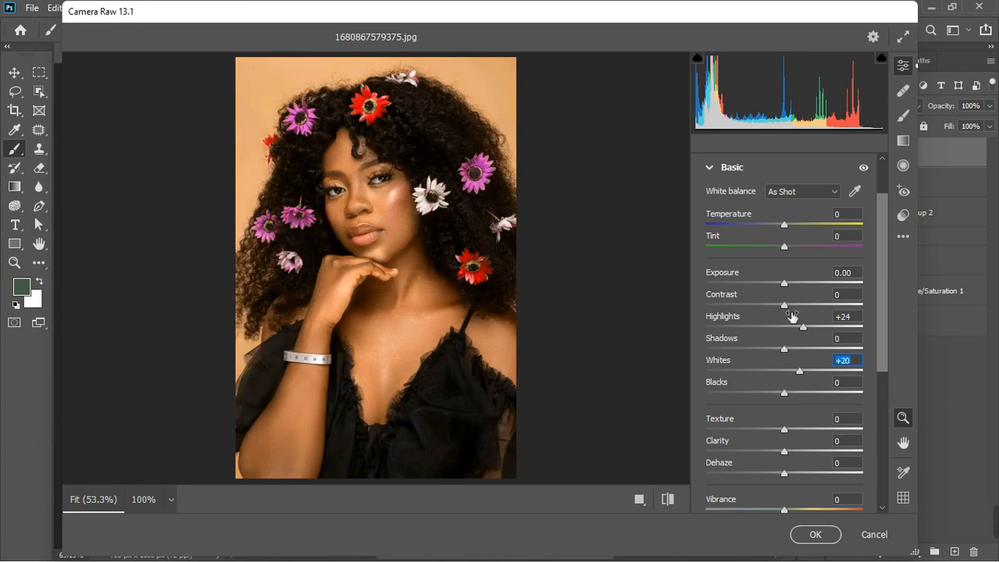
left_click_drag(789, 355, 794, 354)
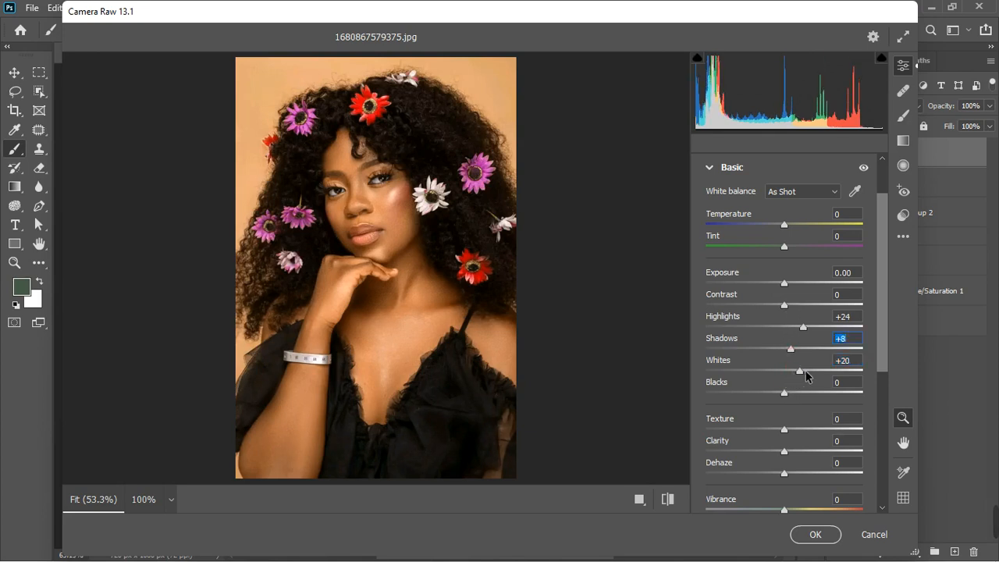
left_click_drag(814, 331, 821, 329)
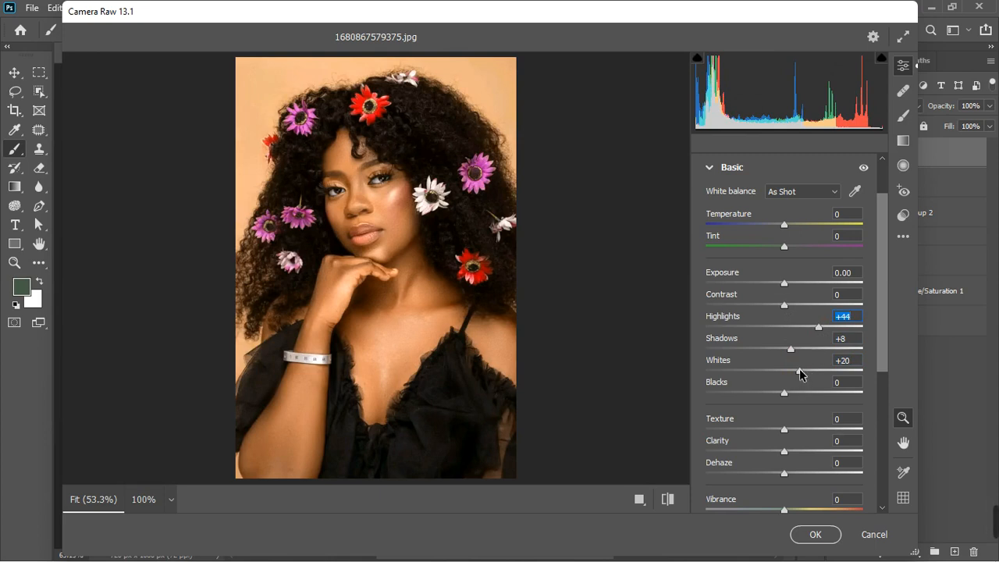
left_click_drag(800, 373, 807, 373)
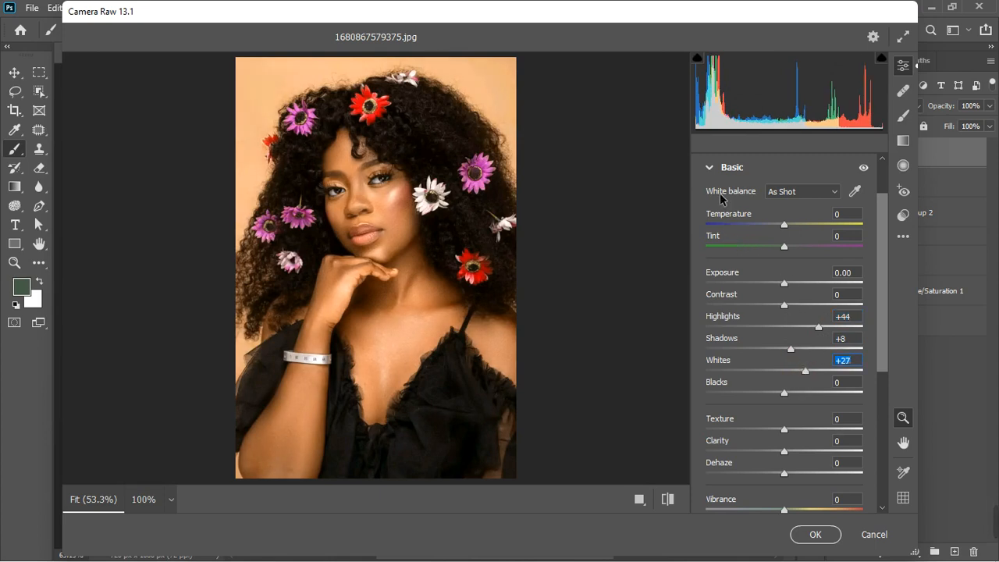
Set Texture to +12 in the Basic adjustments of Camera Raw.
left_click(711, 169)
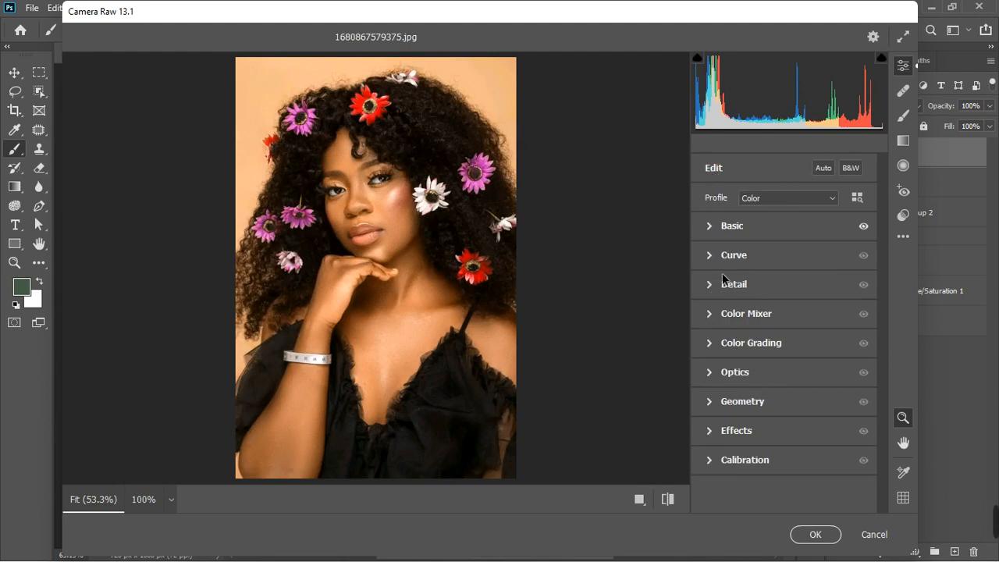
left_click(707, 228)
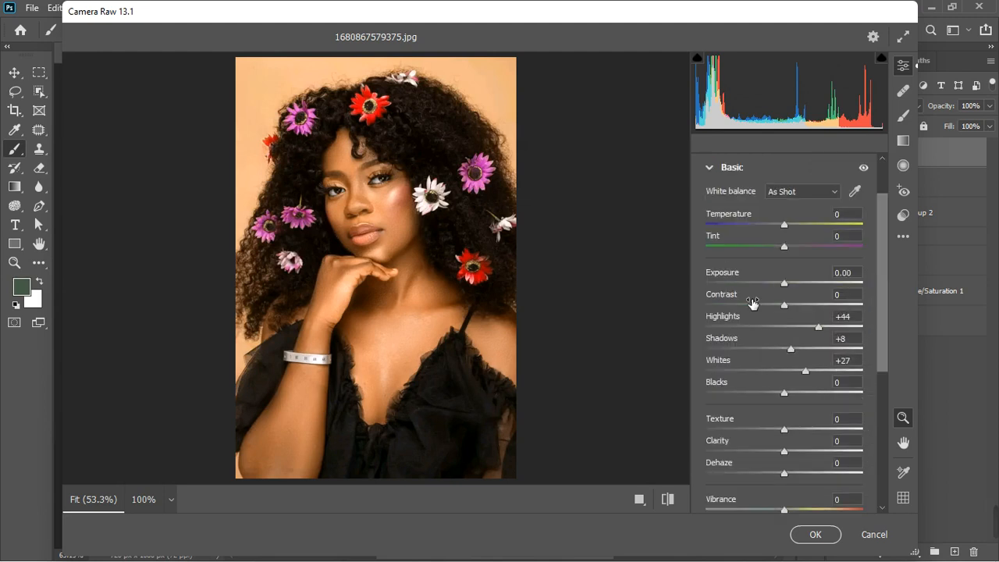
scroll(765, 375, "down", 2)
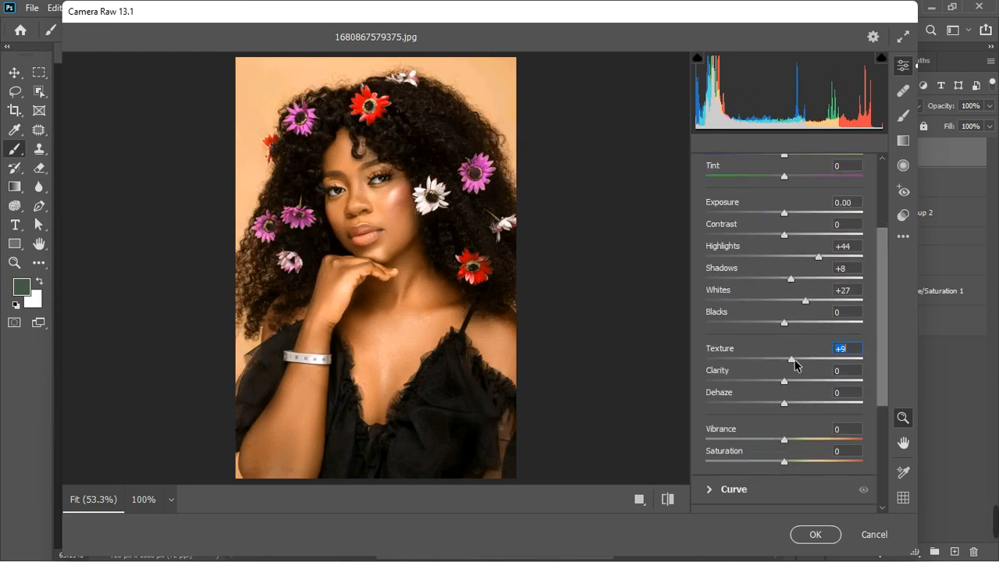
left_click_drag(793, 360, 794, 360)
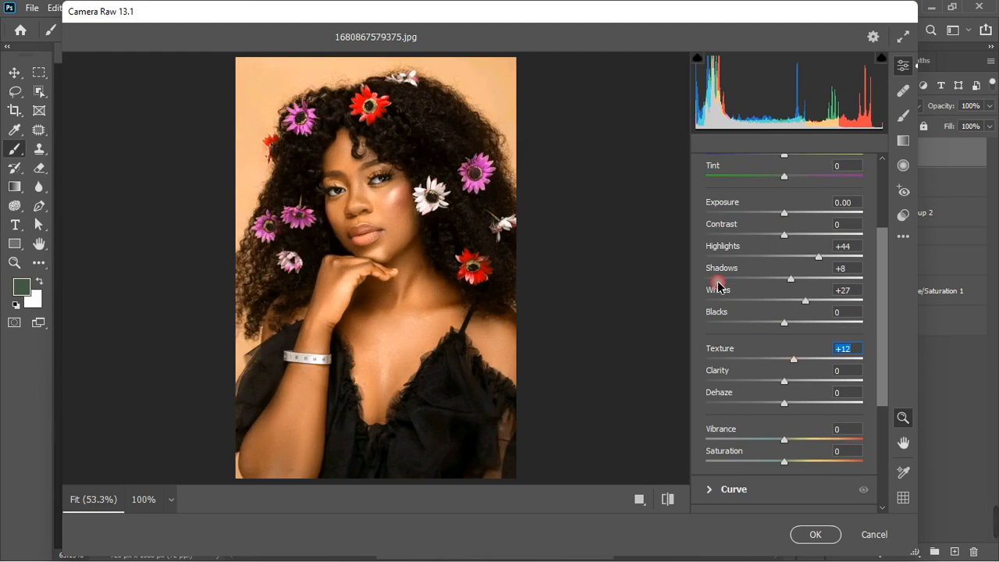
scroll(723, 184, "up", 3)
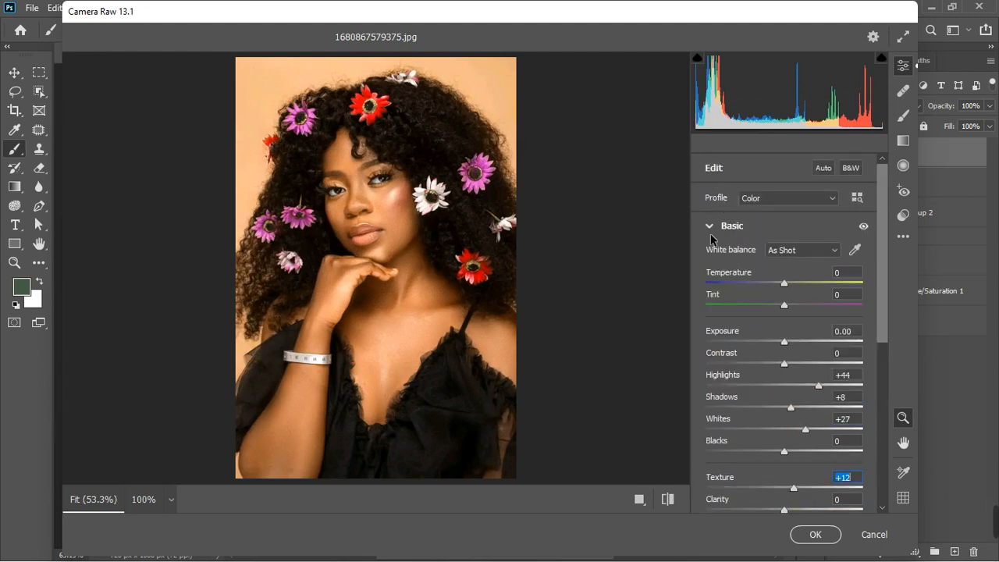
In the Color Mixer, set the Reds hue to -70 and the Reds saturation to +53.
left_click(710, 234)
left_click(710, 258)
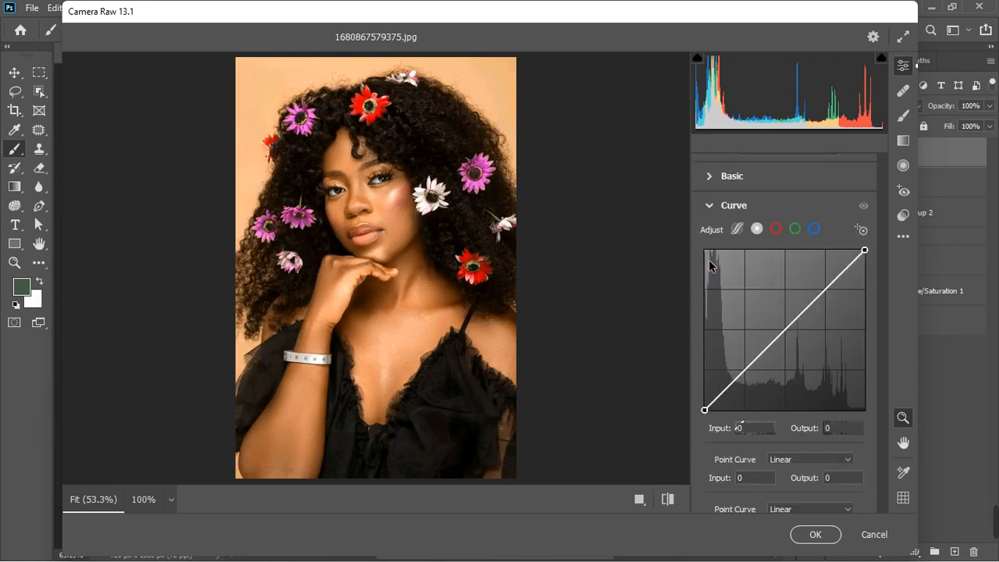
left_click(710, 209)
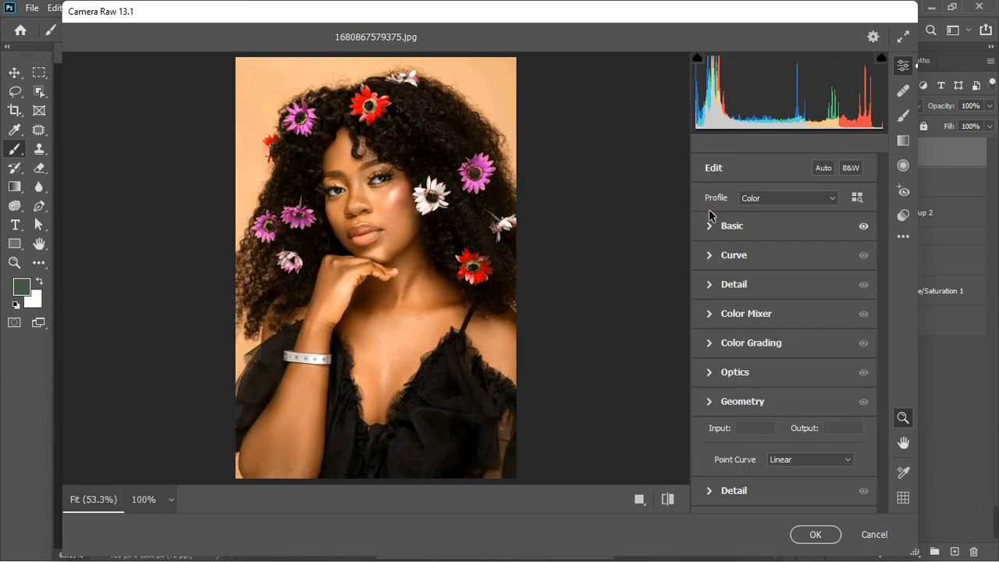
left_click(708, 314)
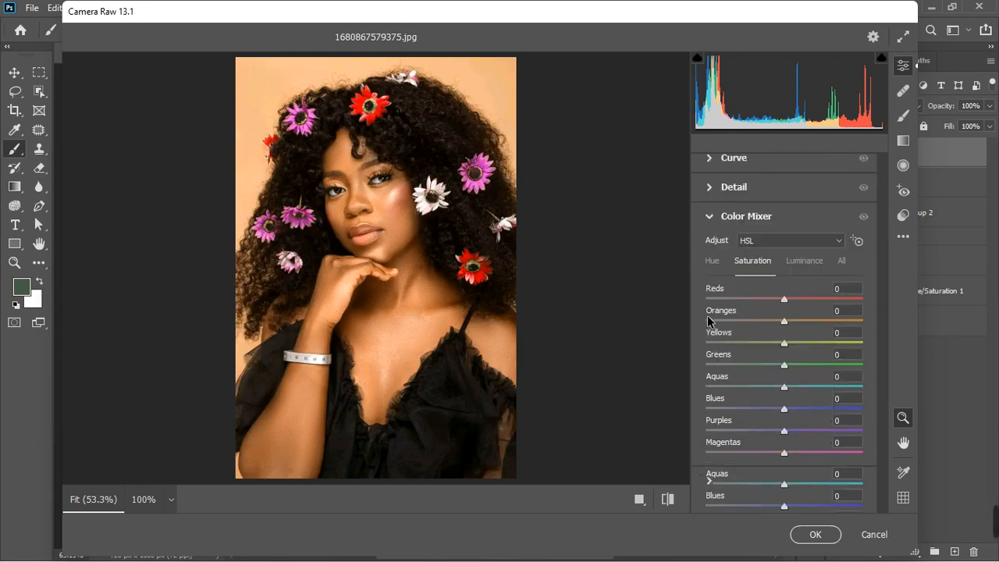
left_click(719, 265)
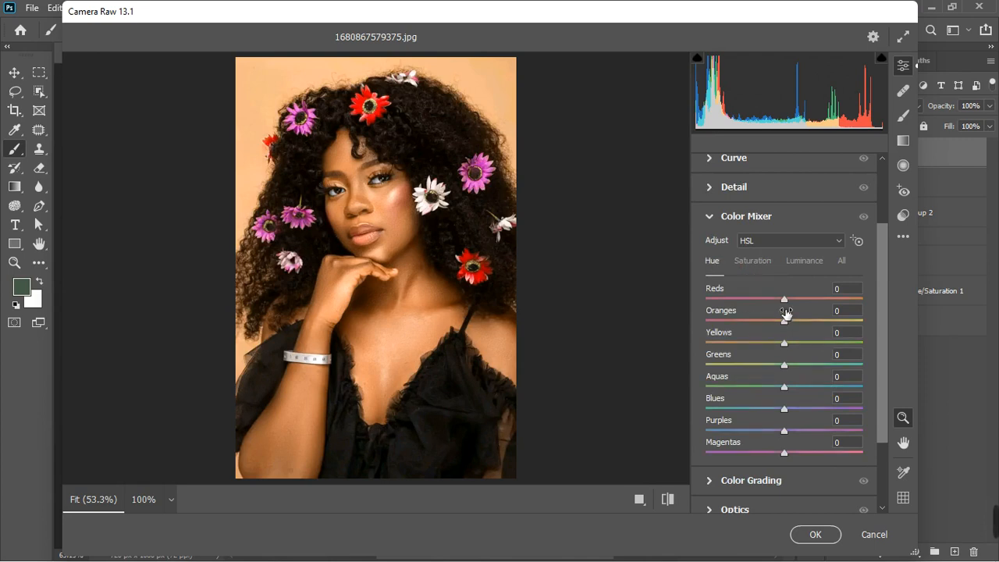
left_click_drag(762, 297, 729, 300)
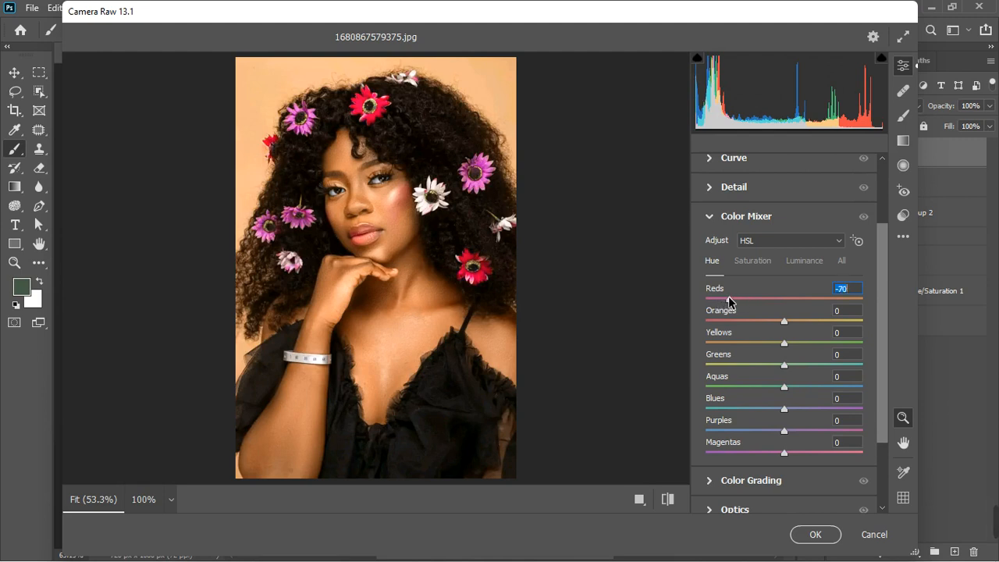
left_click(767, 264)
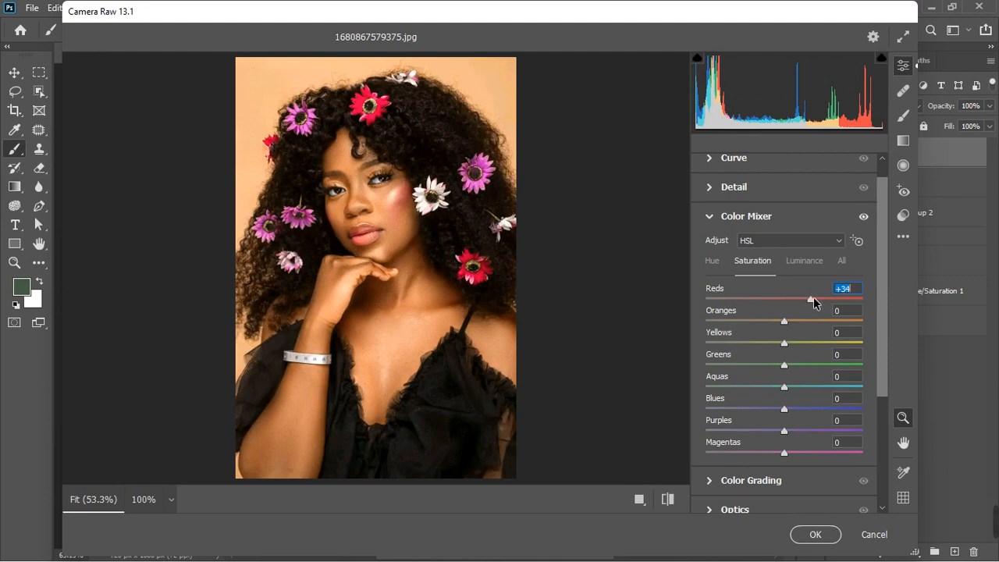
mouse_move(814, 298)
left_mouse_down()
mouse_move(833, 298)
mouse_move(824, 299)
left_mouse_up()
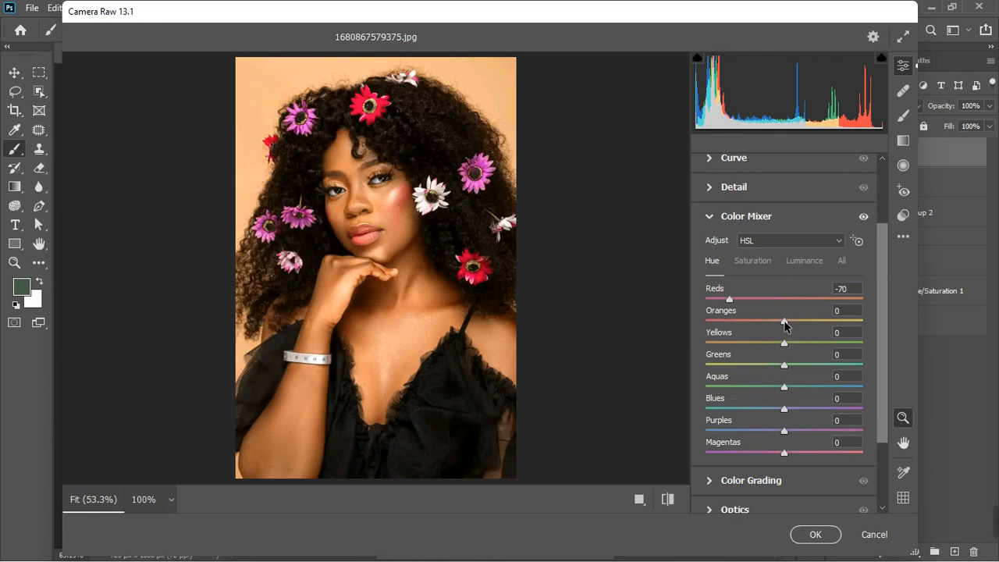
Try different Oranges hue shifts, set the Yellows hue to -26, and reset the Oranges hue to its default.
left_click_drag(784, 320, 799, 317)
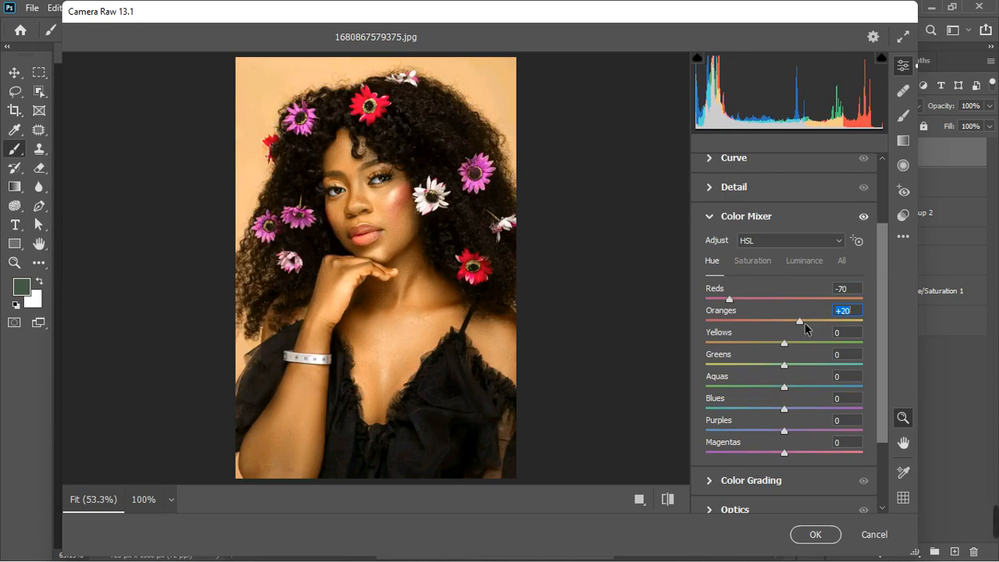
left_click_drag(800, 322, 765, 338)
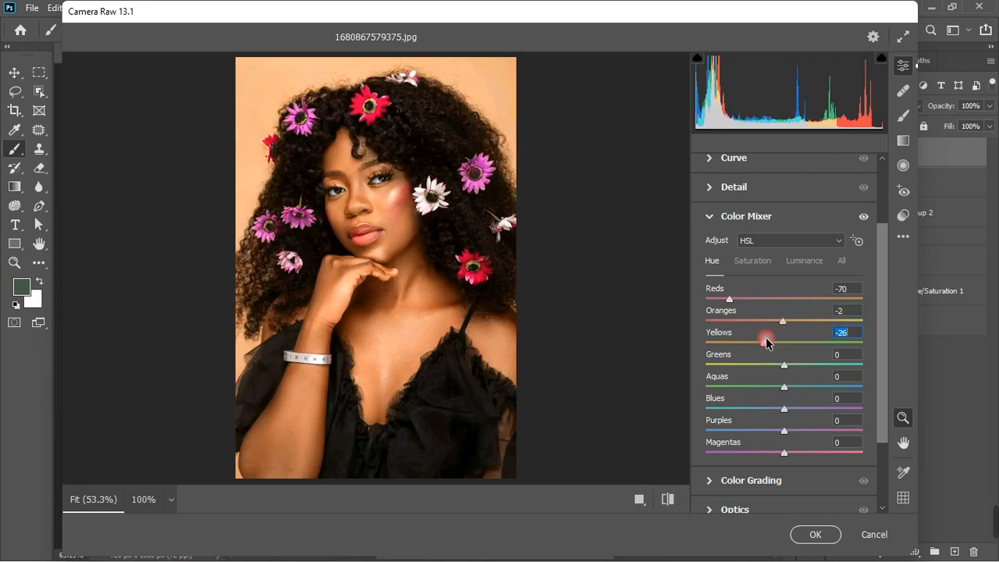
double_click(783, 322)
Set the Color Mixer saturation of Yellows to +19 and of Oranges to +8.
left_click(753, 262)
left_click(787, 347)
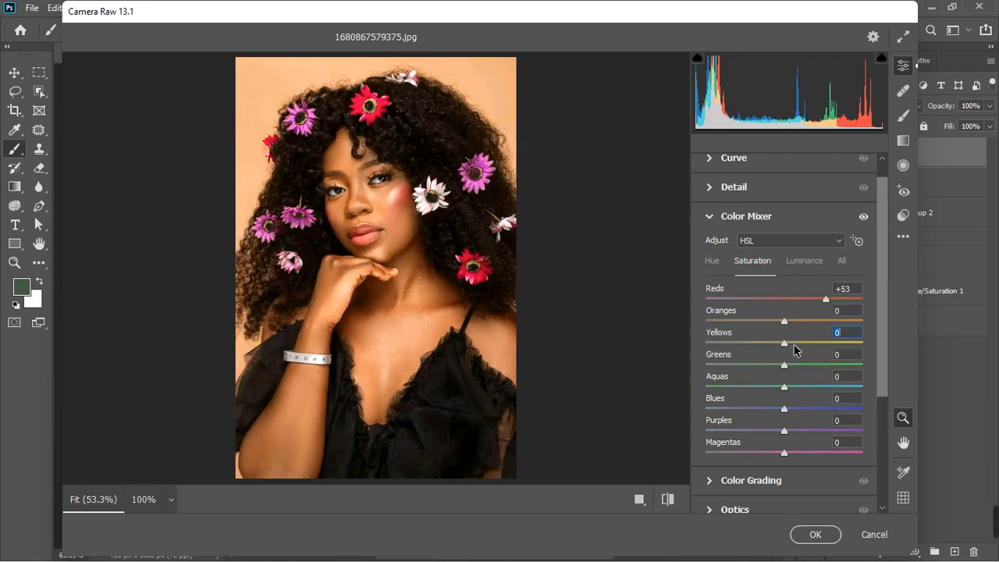
left_click(799, 344)
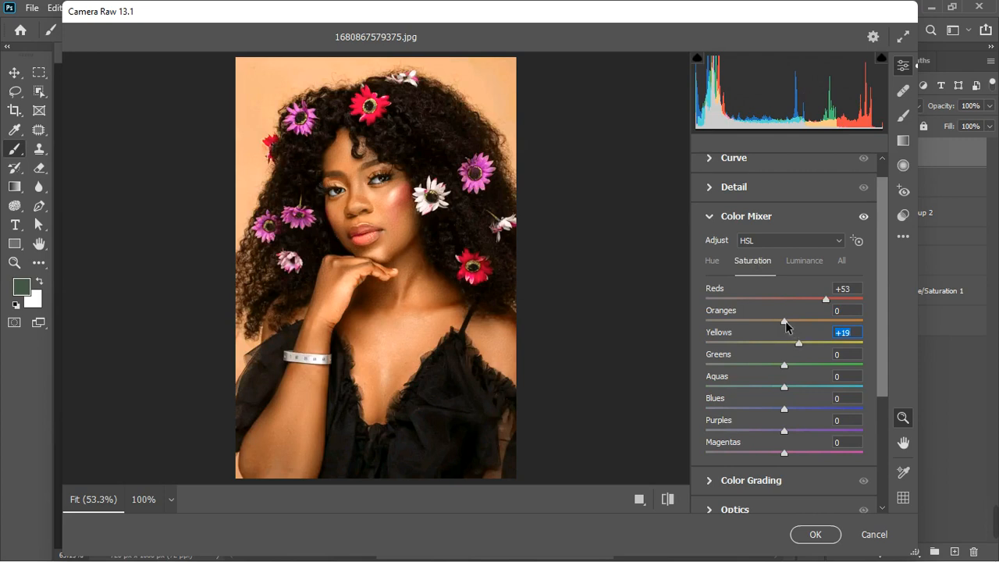
left_click_drag(785, 322, 792, 321)
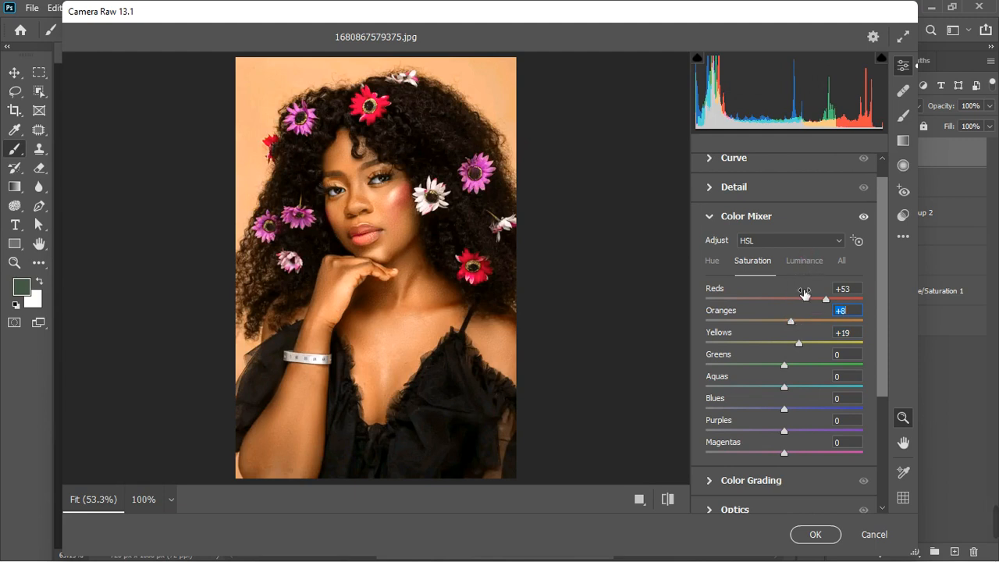
Set the Color Mixer luminance of Oranges to +4 and Reds to +3, and slightly raise the Magentas luminance.
left_click(812, 263)
left_click_drag(784, 326, 787, 326)
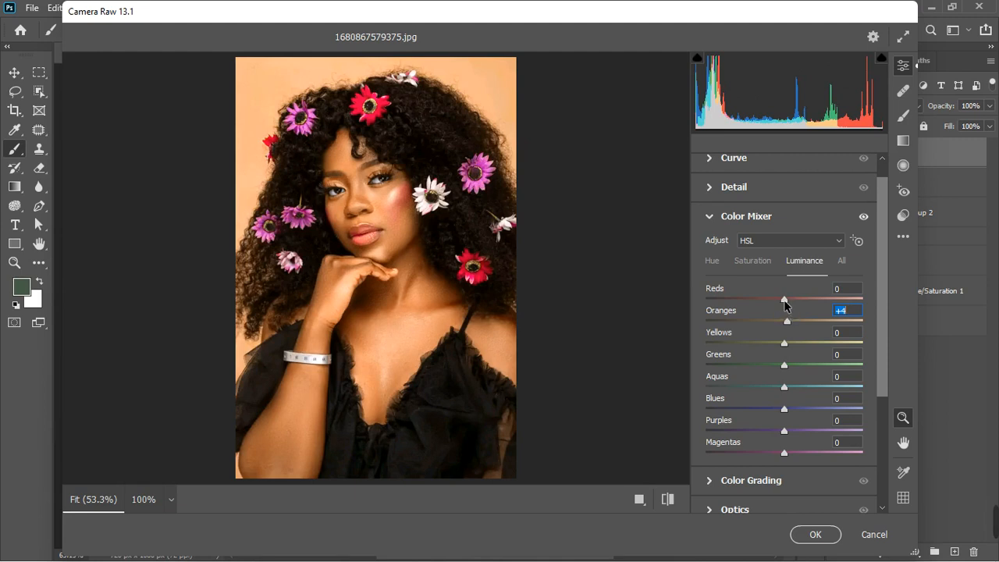
left_click_drag(784, 299, 787, 299)
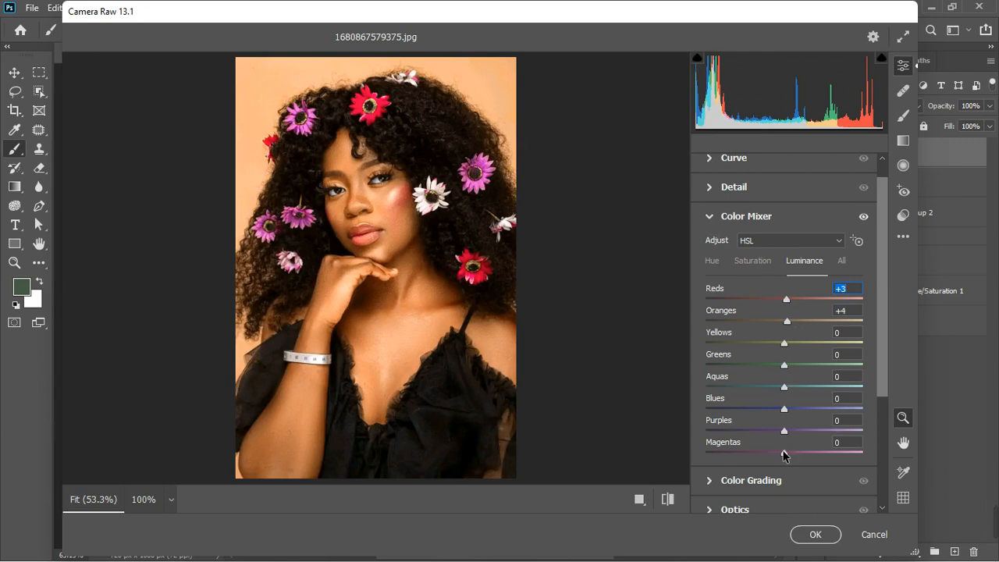
mouse_move(784, 452)
left_mouse_down()
mouse_move(798, 450)
mouse_move(785, 459)
mouse_move(791, 455)
left_mouse_up()
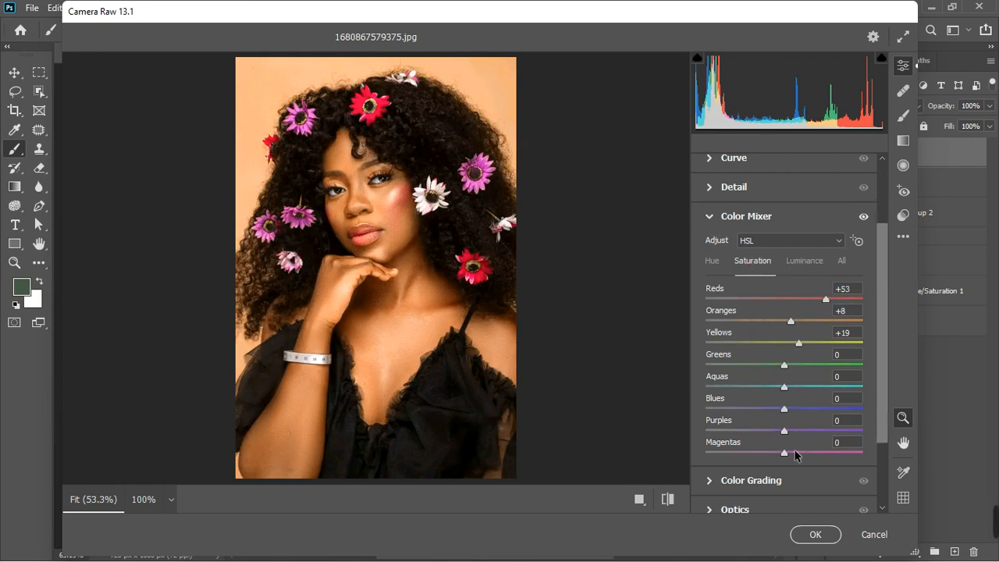
Set the Color Mixer saturation of Magentas to +14 and of Purples to +1.
left_click_drag(793, 457, 796, 459)
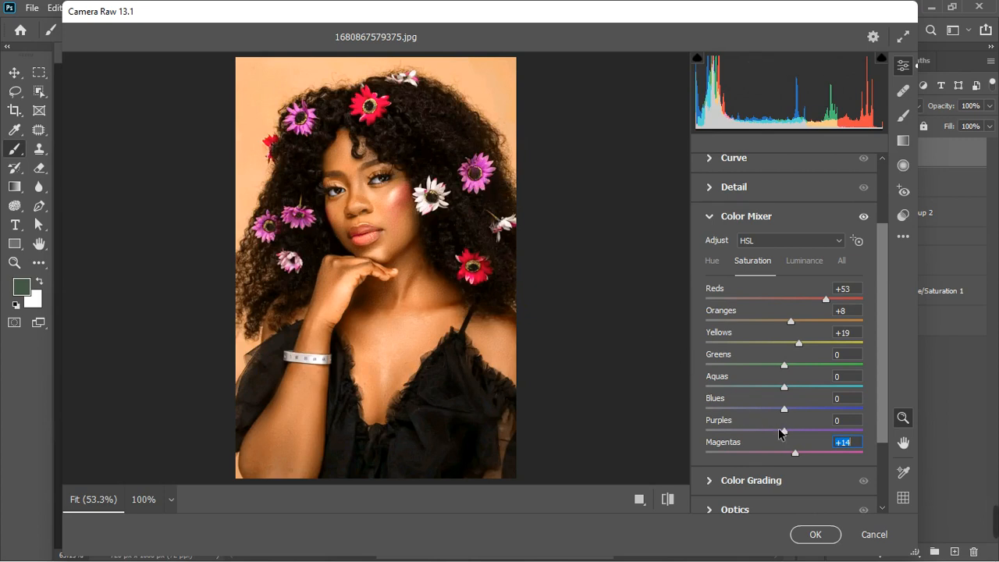
left_click_drag(786, 432, 788, 431)
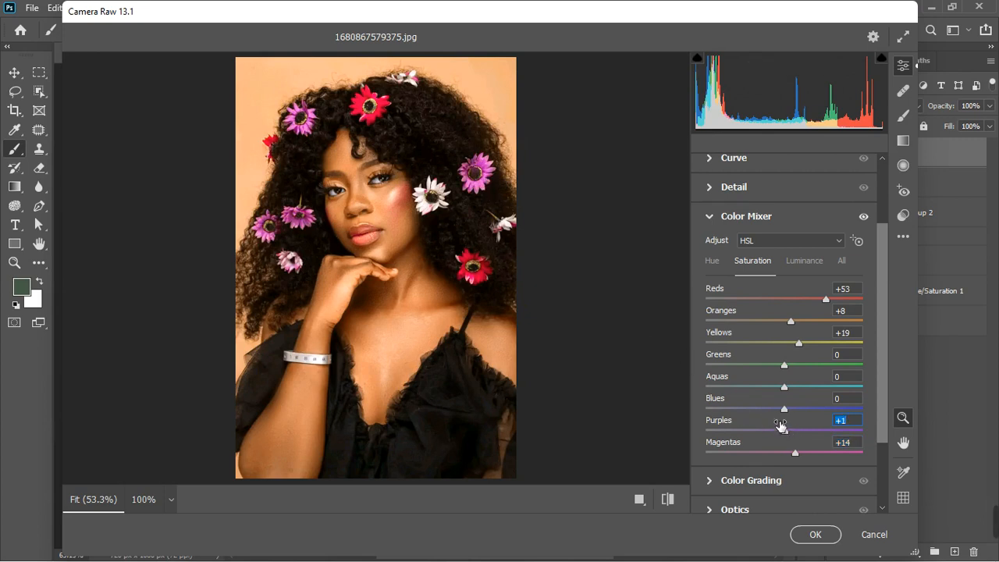
left_click(708, 218)
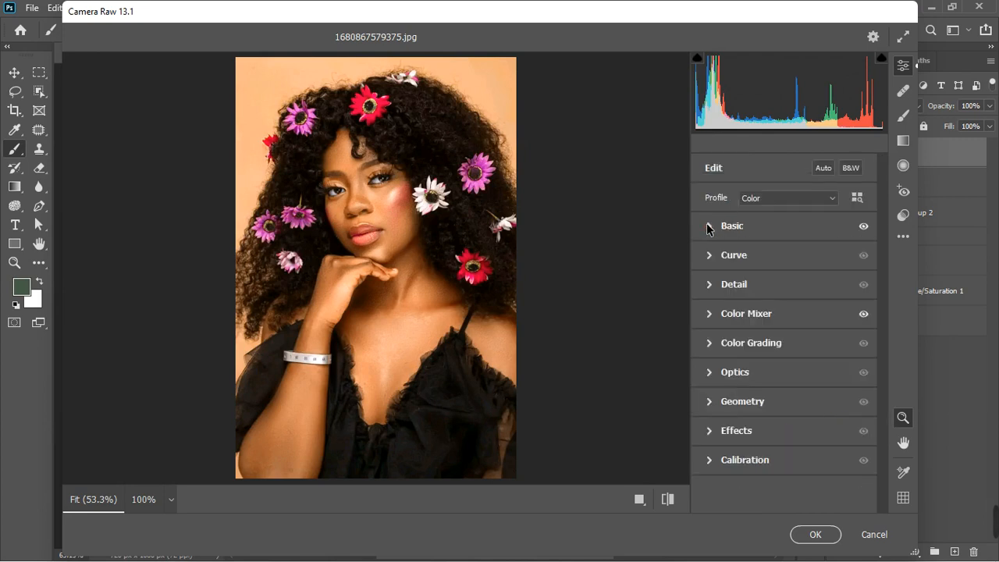
In Calibration, set the Red Primary hue to +13, the Blue Primary hue to -21 and the Green Primary hue to +8.
left_click(708, 460)
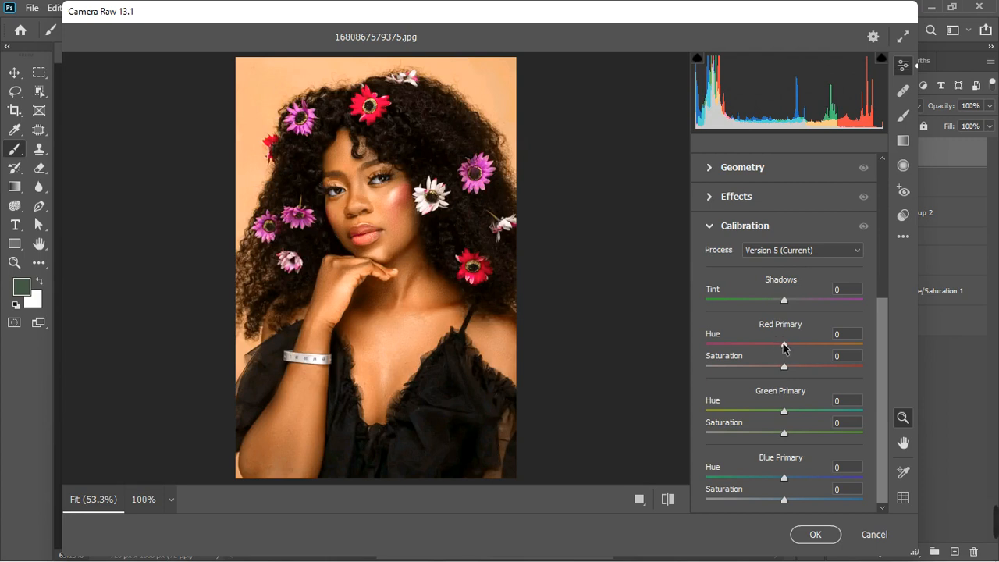
left_click_drag(785, 351, 799, 350)
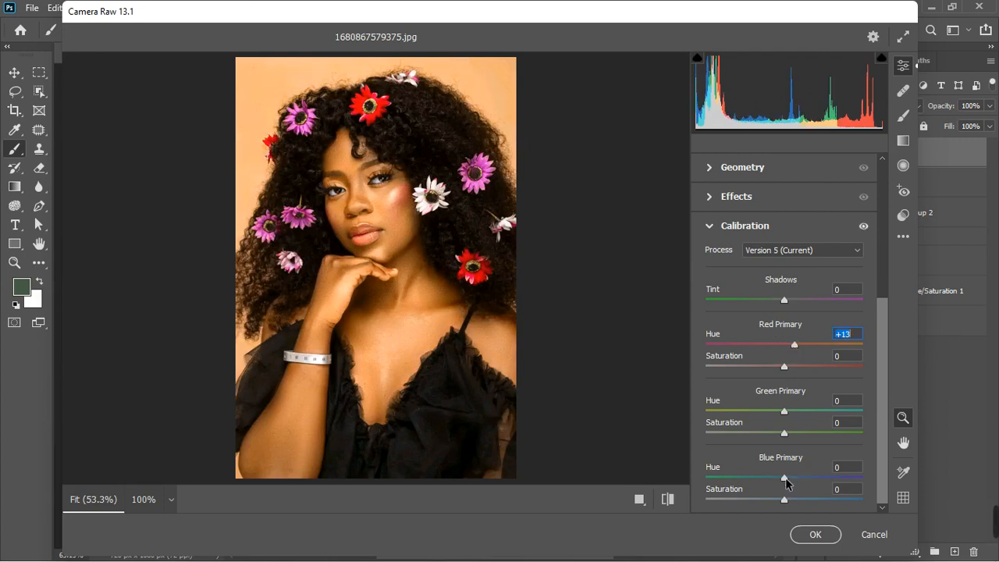
left_click_drag(784, 477, 768, 480)
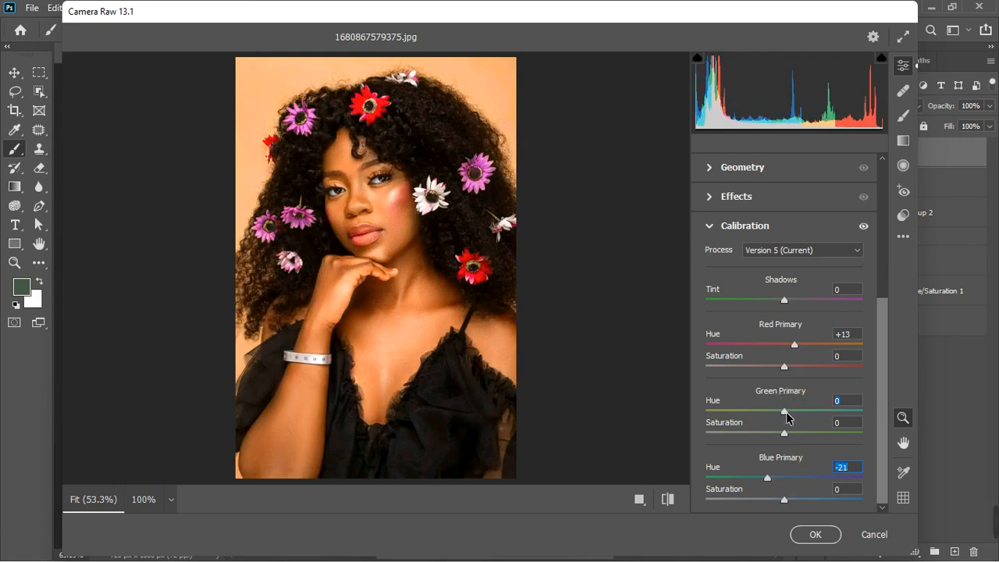
mouse_move(787, 416)
left_mouse_down()
mouse_move(804, 414)
mouse_move(791, 412)
left_mouse_up()
Refine the Calibration hues to +11 for Red Primary, -12 for Blue Primary and +4 for Green Primary.
left_click_drag(793, 344, 791, 346)
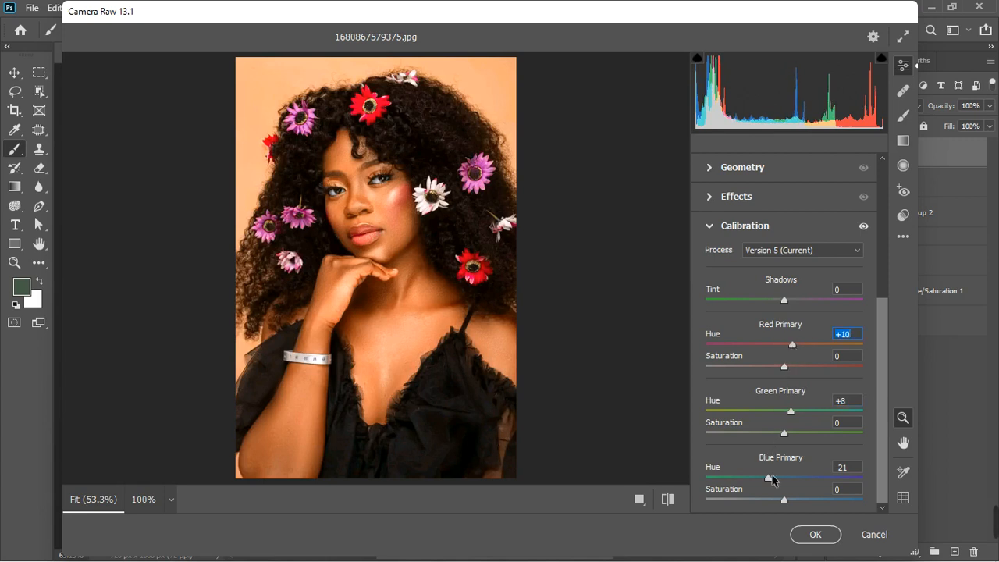
left_click_drag(772, 479, 775, 484)
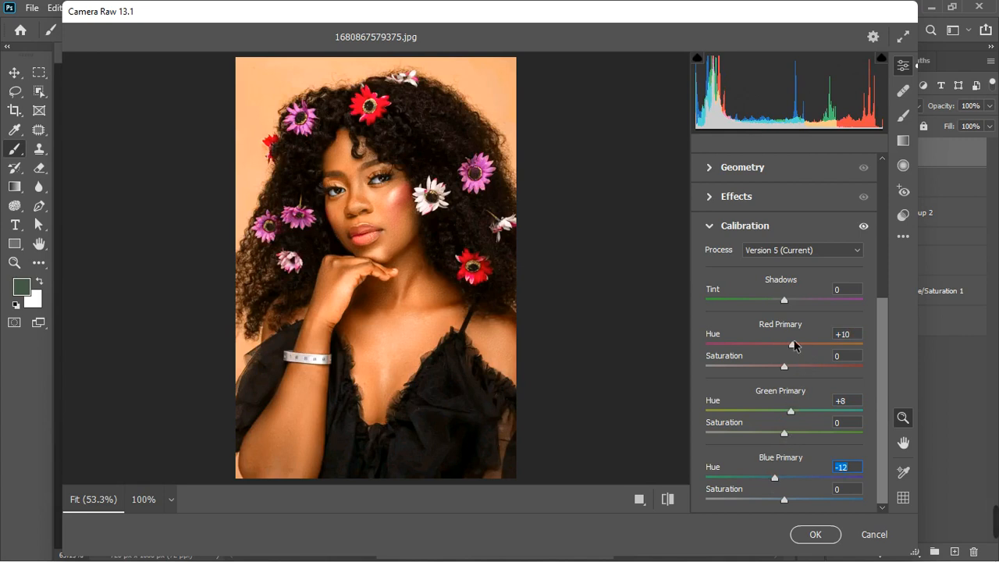
left_click_drag(792, 345, 794, 351)
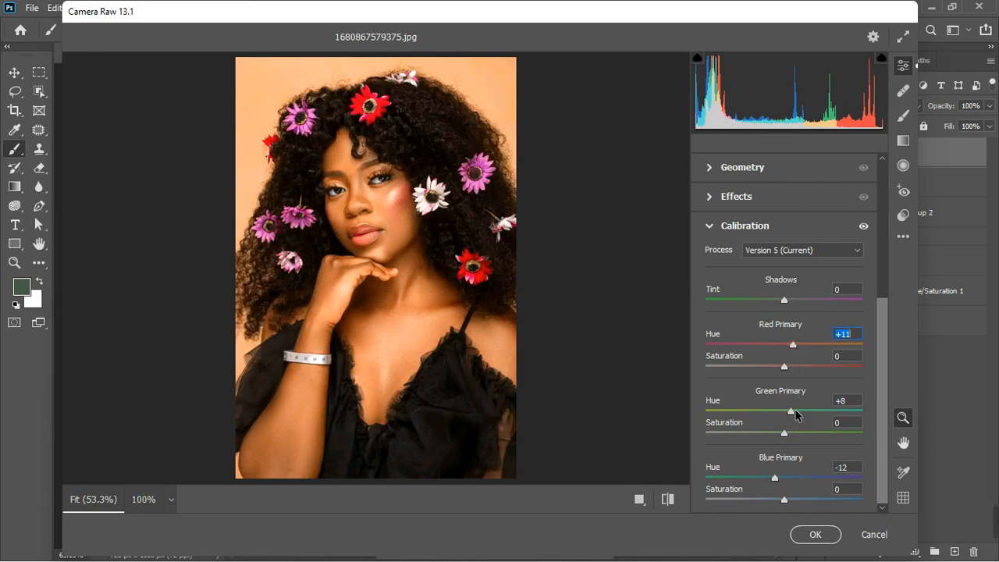
mouse_move(792, 413)
left_mouse_down()
mouse_move(765, 413)
mouse_move(789, 412)
left_mouse_up()
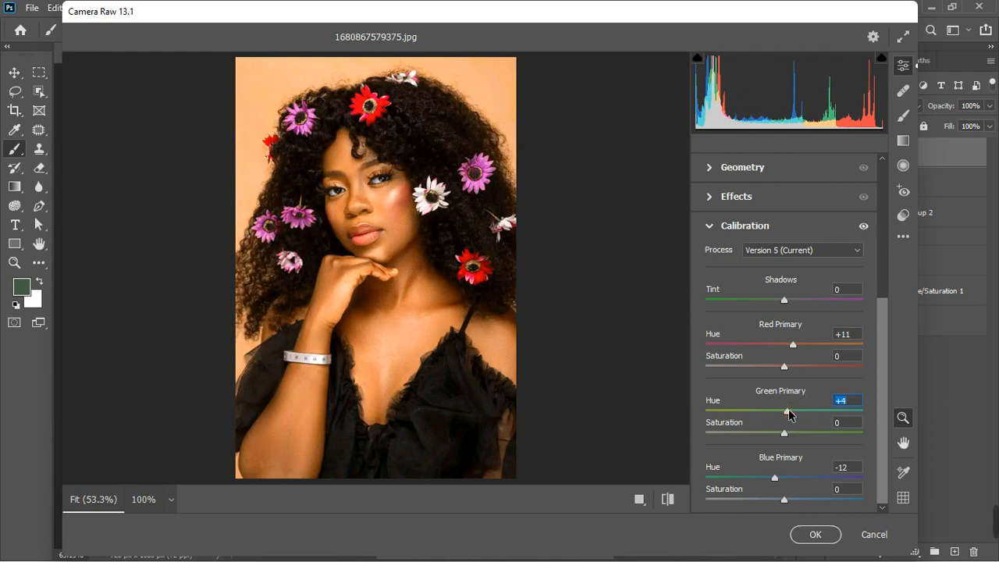
Compare the portrait with and without the Calibration changes, and apply the Camera Raw Filter.
left_click(864, 227)
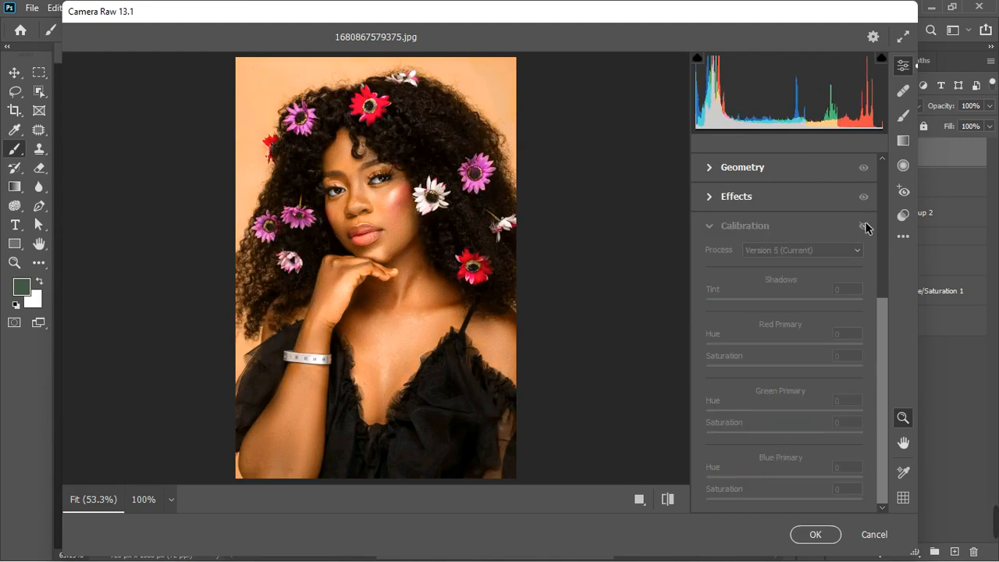
left_click(864, 227)
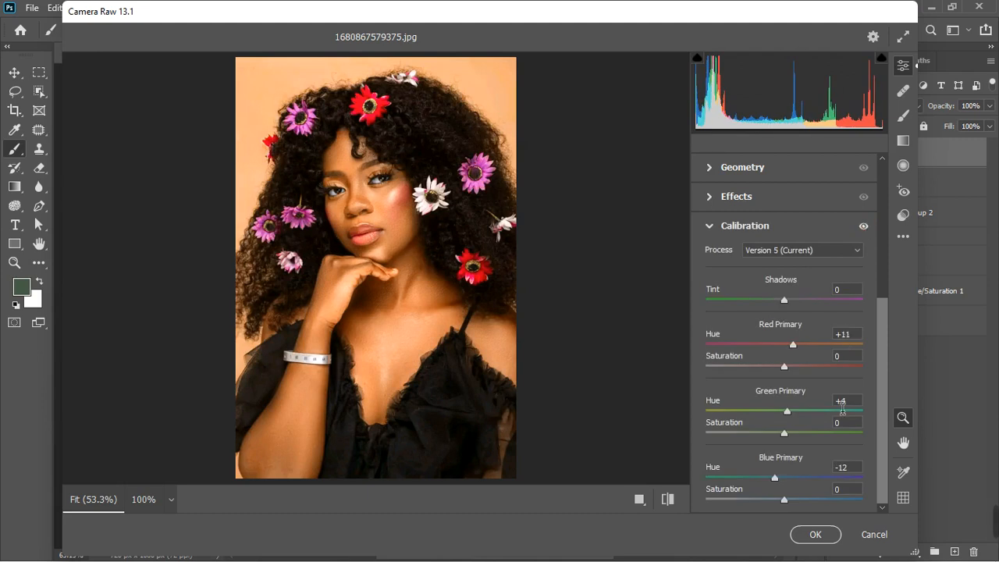
left_click(818, 534)
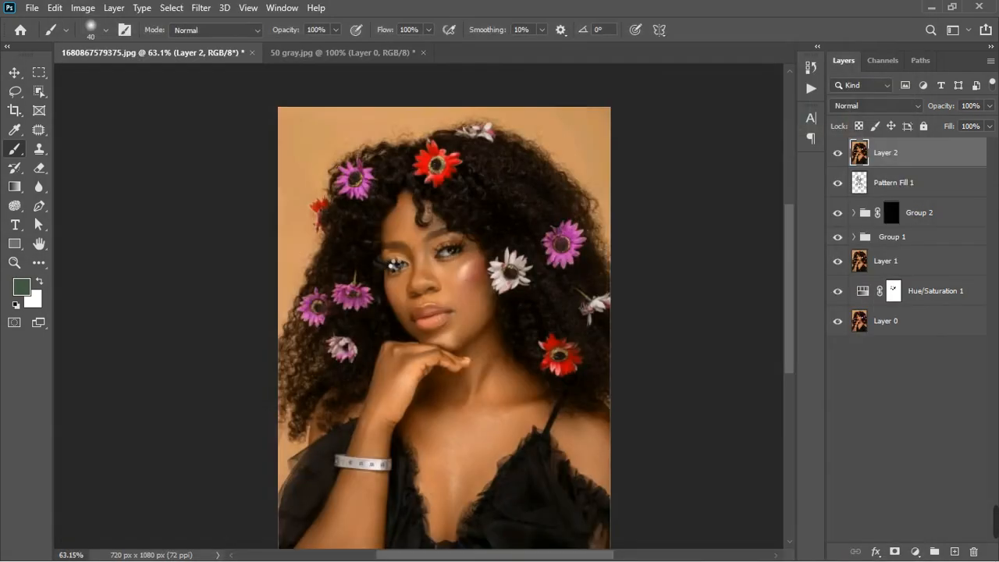
Group the layers from Pattern Fill 1 down to Hue/Saturation 1 and hide the new group.
scroll(416, 230, "down", 2)
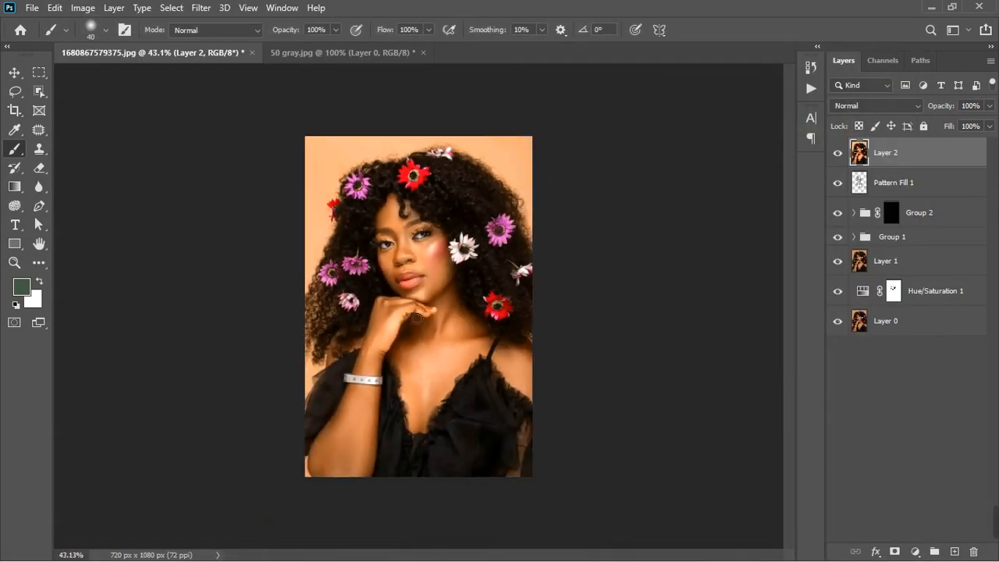
scroll(417, 312, "up", 1)
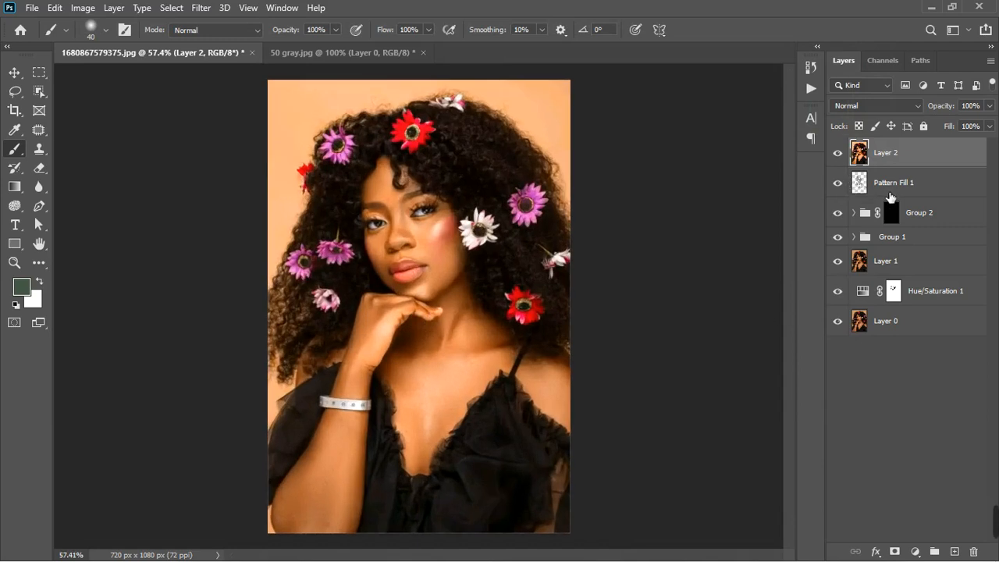
left_click(914, 192)
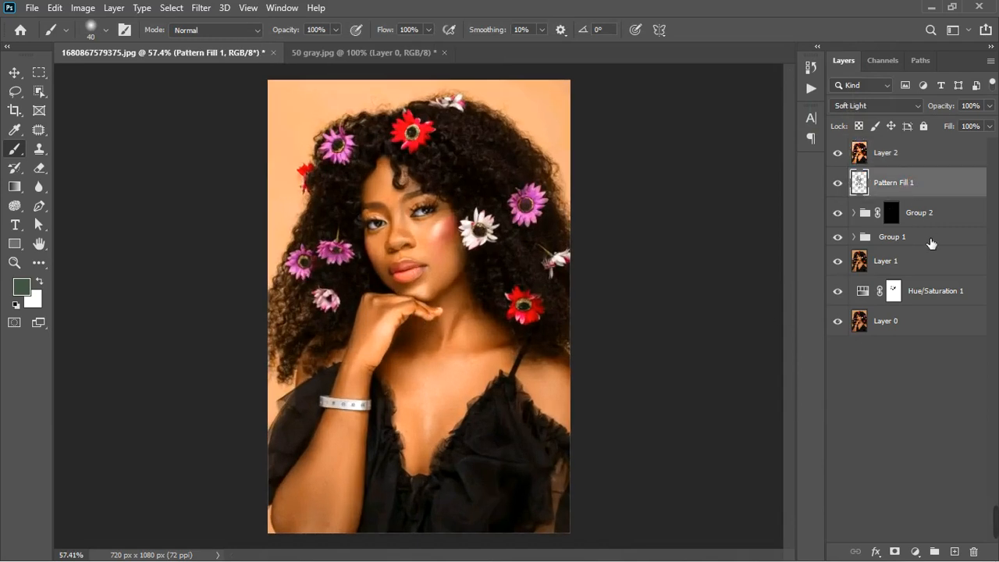
left_click(933, 290, "shift")
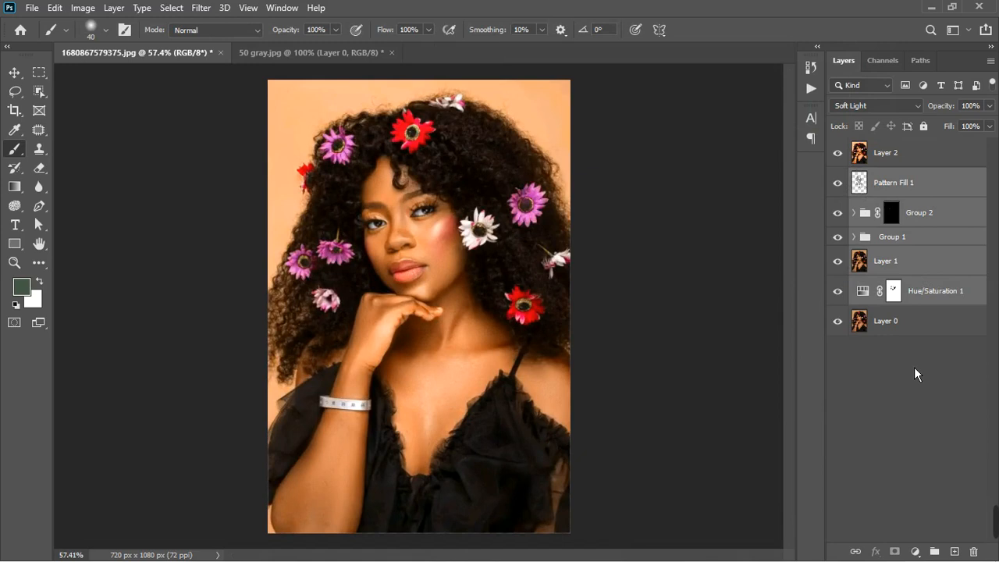
left_click(934, 552)
left_click_drag(846, 185, 847, 159)
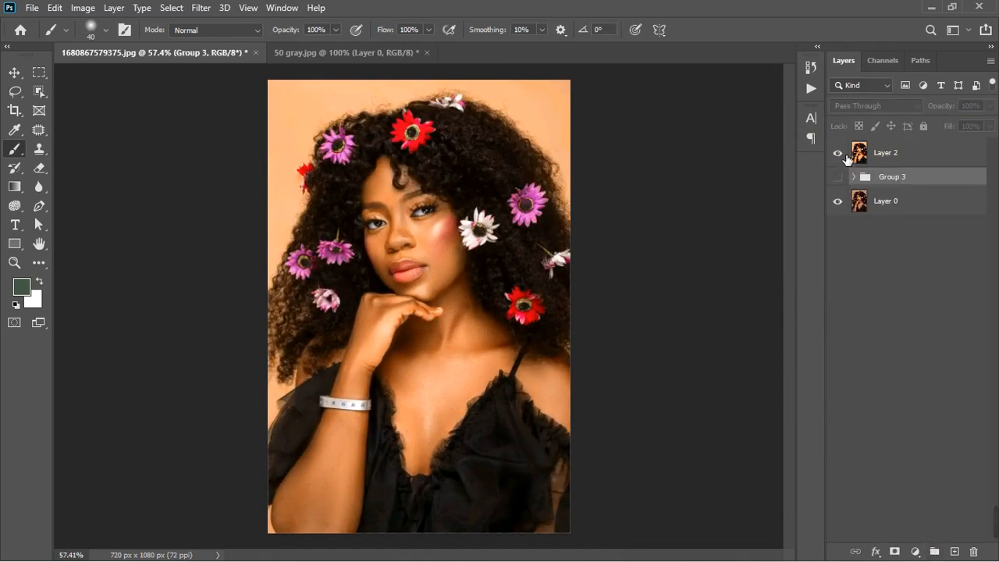
Toggle the visibility of Layer 2 to compare the graded portrait with the original, and examine the face up close.
left_click(845, 155)
left_click(838, 153)
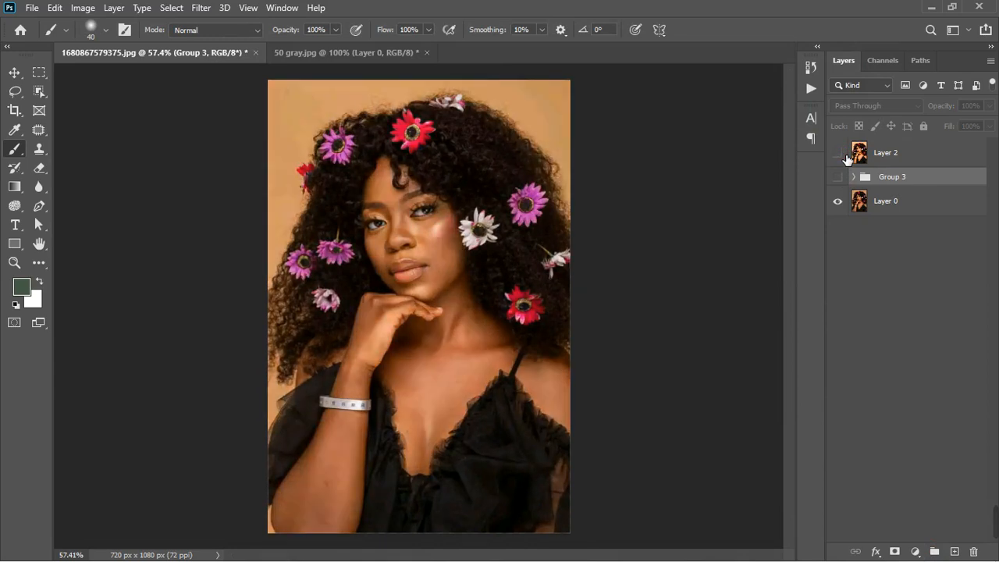
left_click(846, 156)
scroll(442, 230, "up", 5)
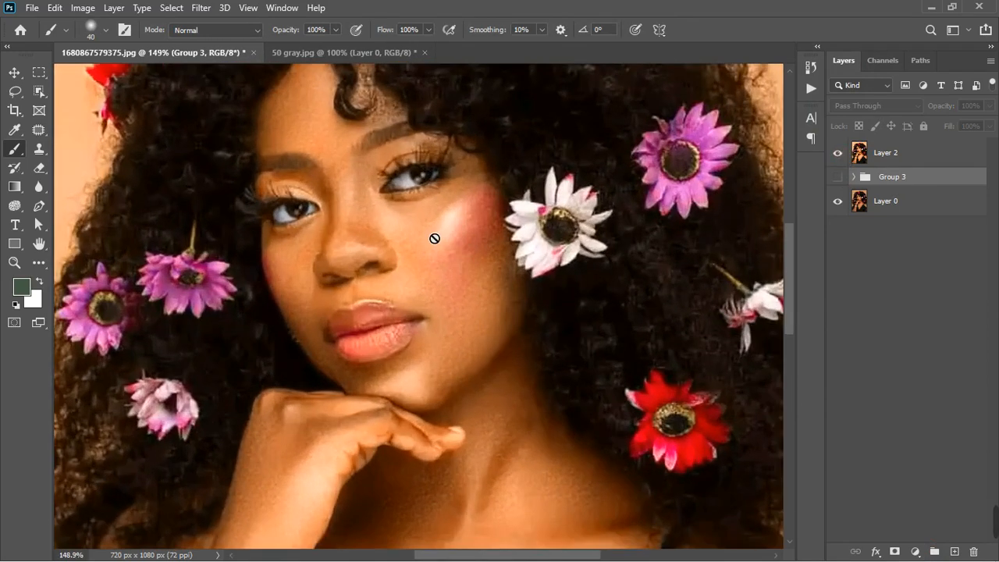
Select the black hair and dress with Color Range by sampling the dark hair color.
scroll(441, 246, "down", 3)
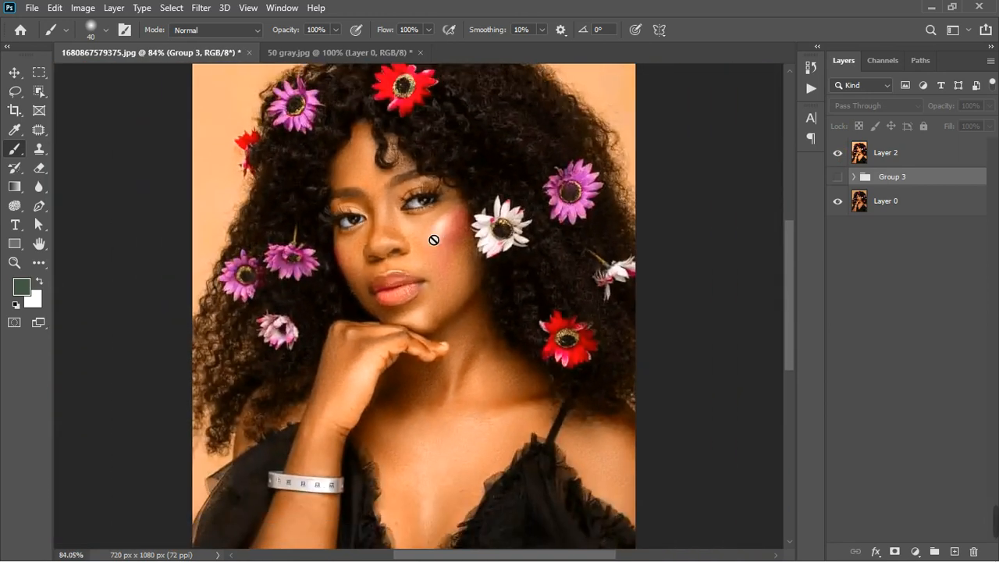
scroll(437, 244, "down", 2)
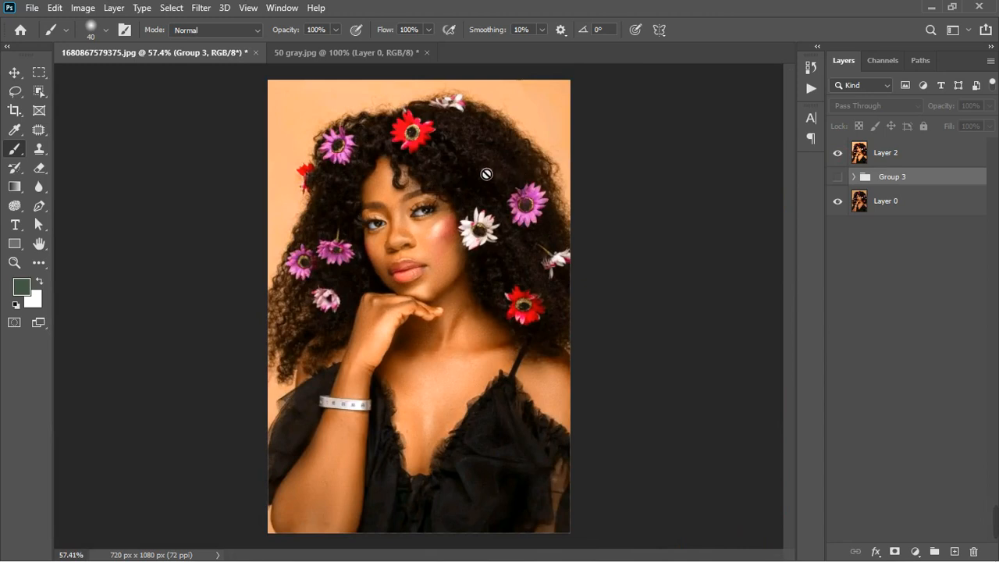
left_click(211, 15)
mouse_move(221, 17)
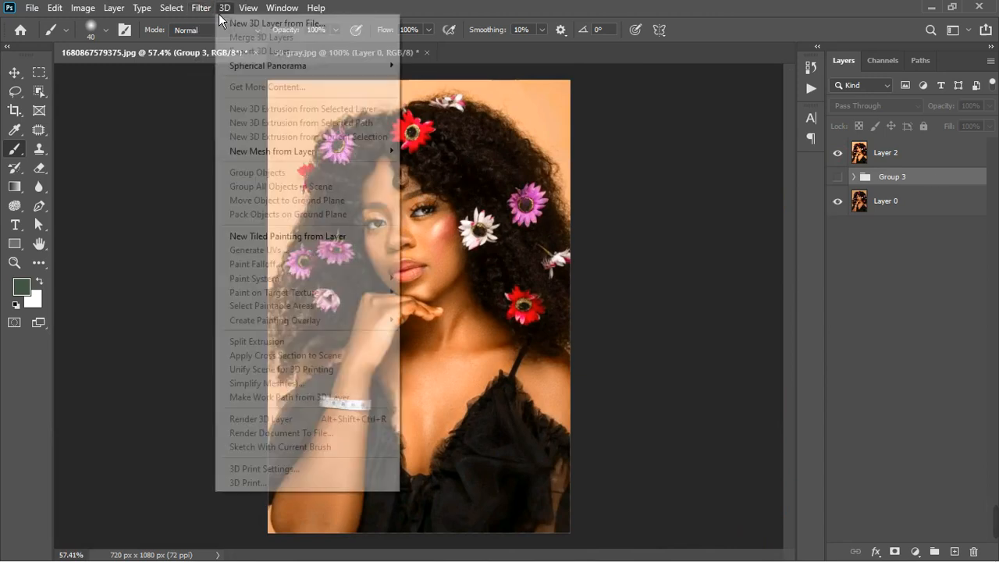
mouse_move(171, 7)
left_click(200, 151)
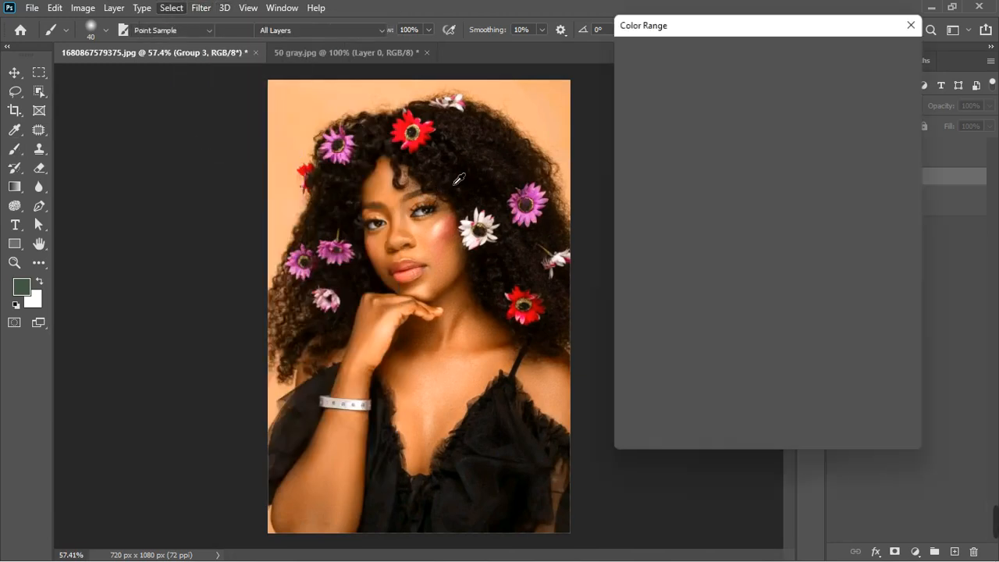
left_click(476, 160)
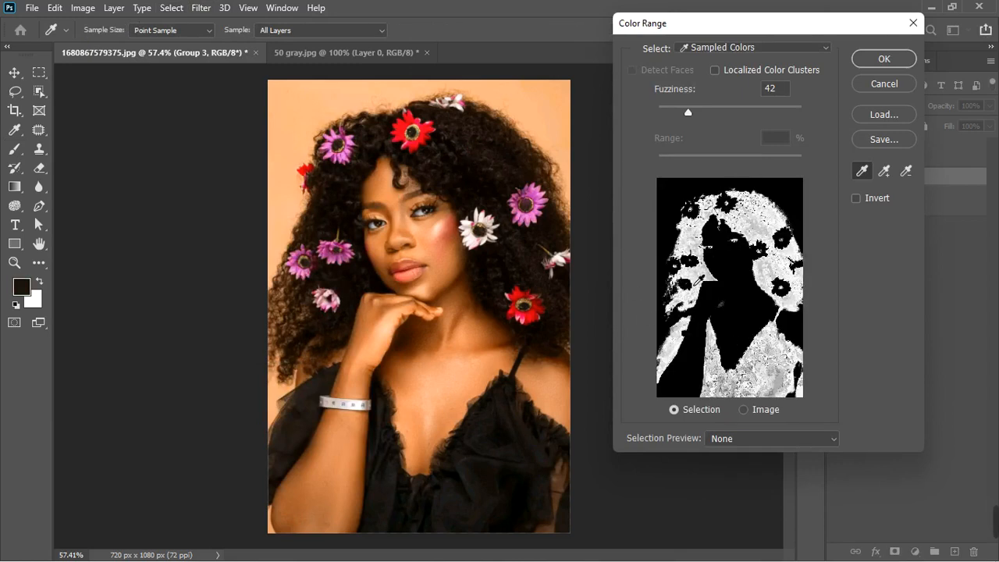
left_click(890, 64)
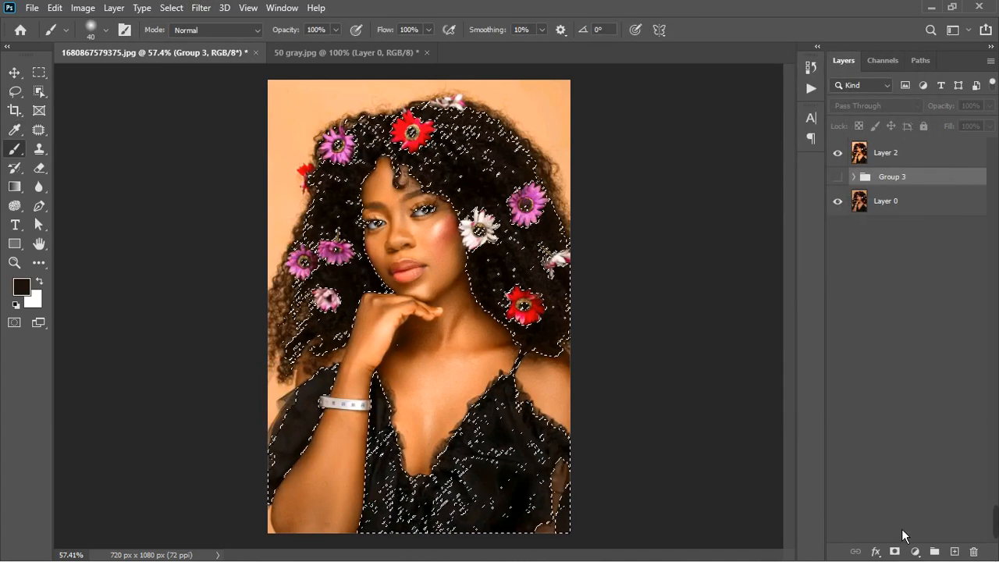
Add a Hue/Saturation adjustment for the selected dark areas with Saturation at -100, and move it above Layer 2.
left_click(915, 552)
left_click(925, 415)
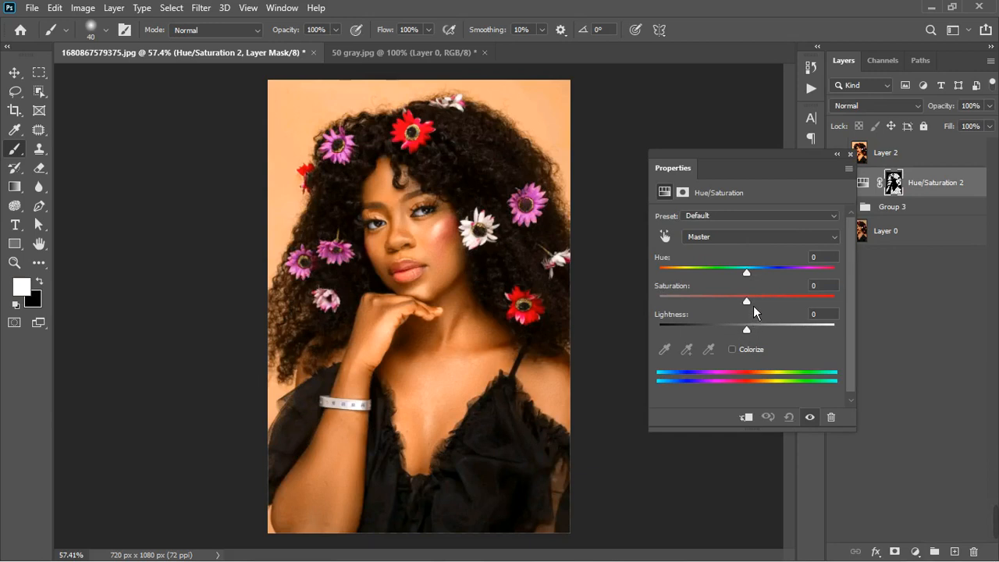
left_click_drag(746, 301, 642, 308)
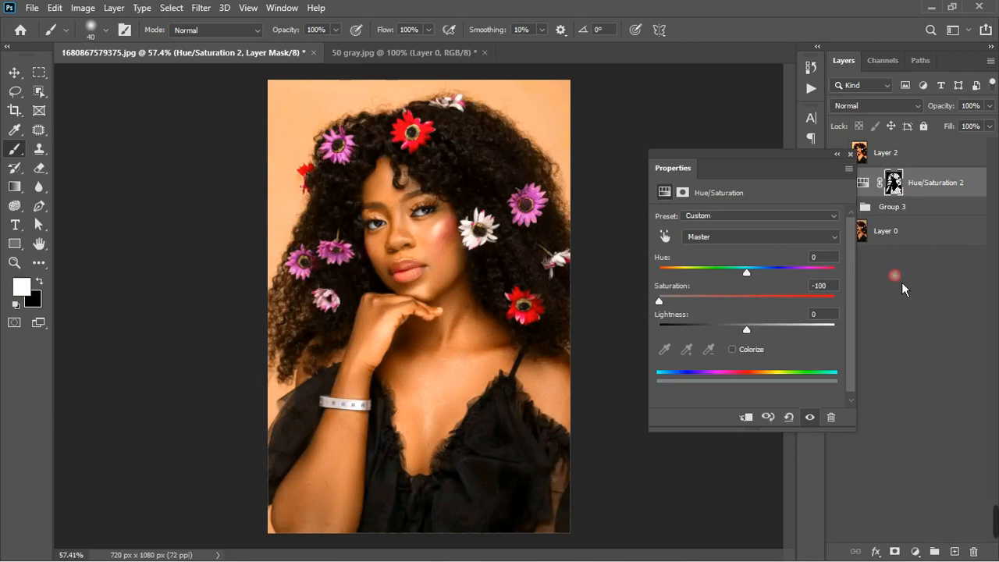
left_click_drag(938, 191, 927, 146)
left_click_drag(925, 188, 921, 148)
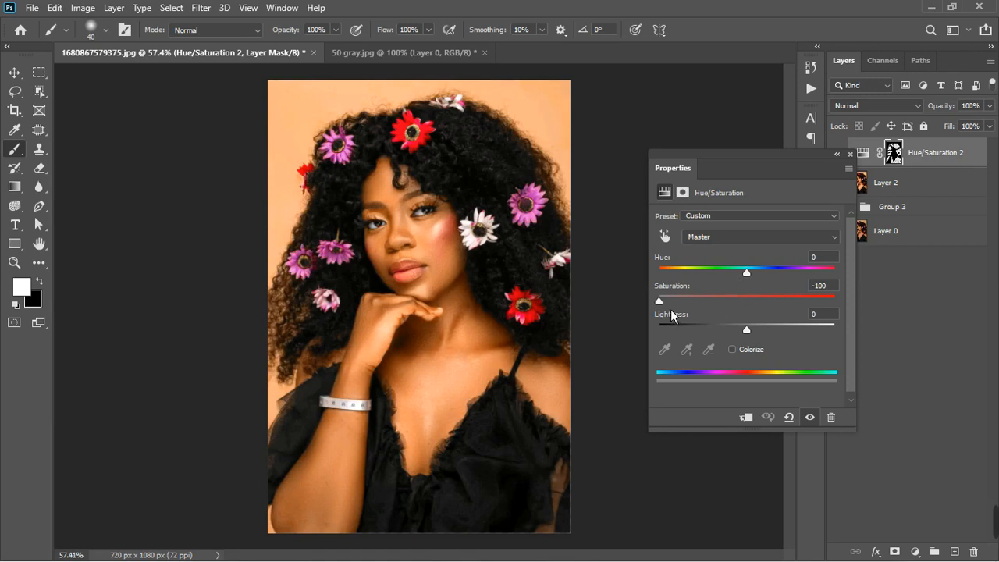
Raise the Saturation of the hair and dress adjustment slightly, and toggle the adjustment's visibility to compare its effect.
left_click_drag(669, 308, 691, 305)
left_click(850, 153)
left_click(838, 153)
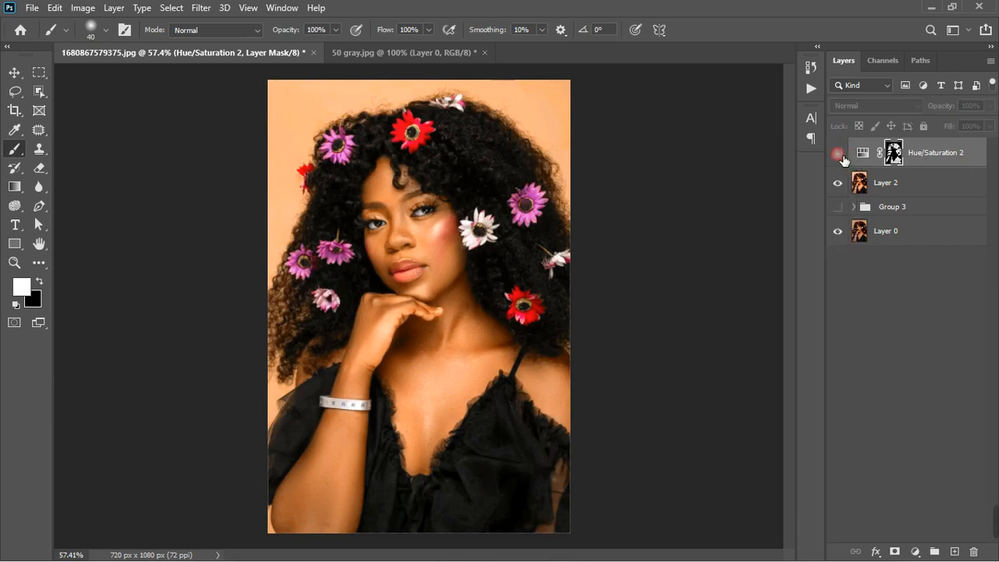
left_click(838, 153)
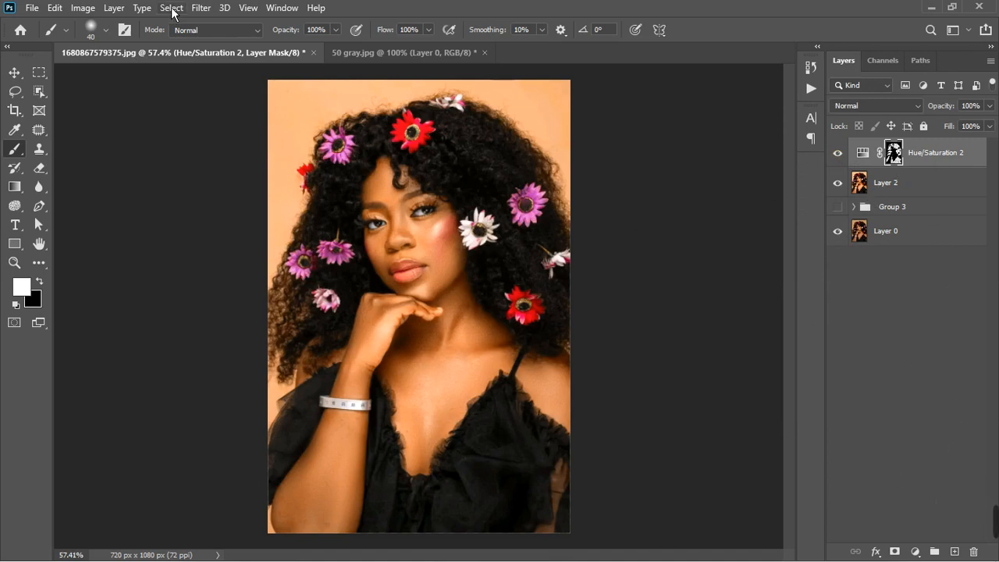
left_click(201, 8)
mouse_move(174, 8)
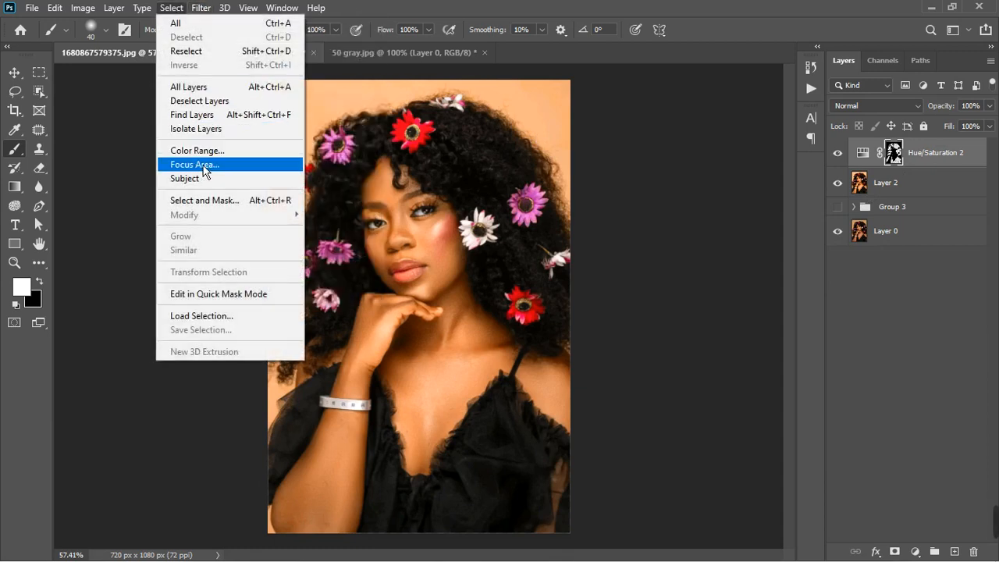
left_click(202, 151)
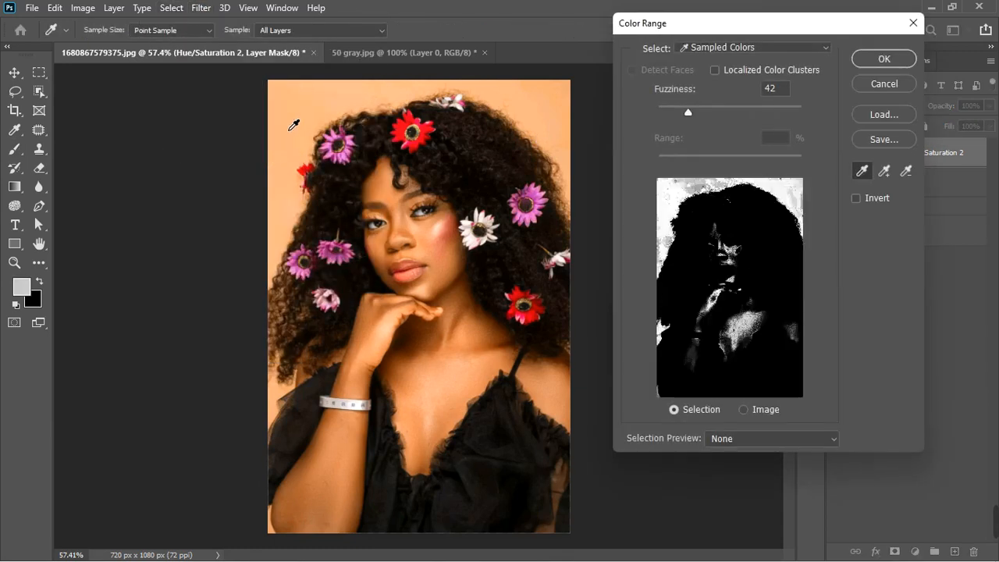
left_click(887, 64)
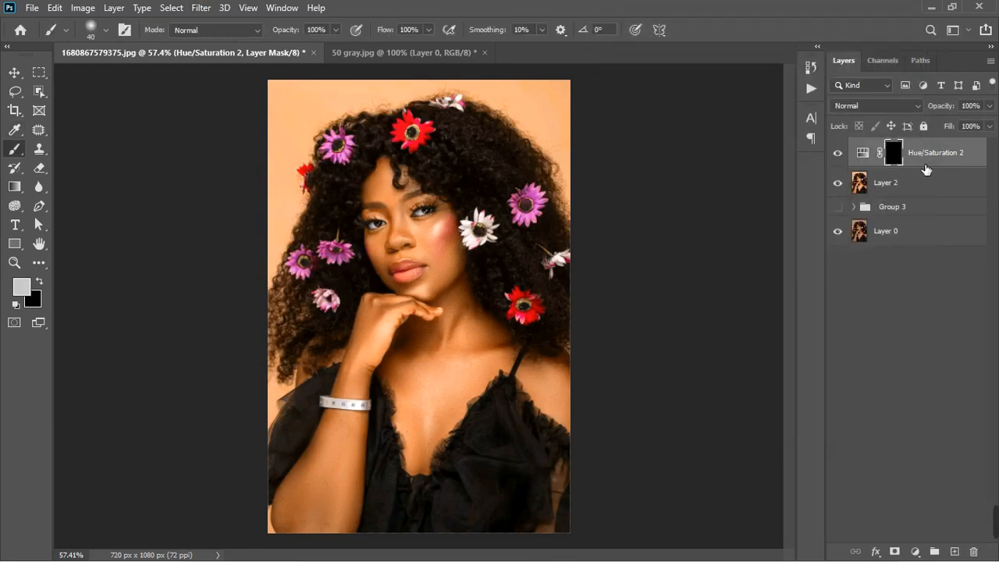
Add another Hue/Saturation adjustment, limit its mask to the sampled backdrop color with Color Range, and set Saturation -12 and Lightness -17.
left_click(916, 550)
left_click(924, 407)
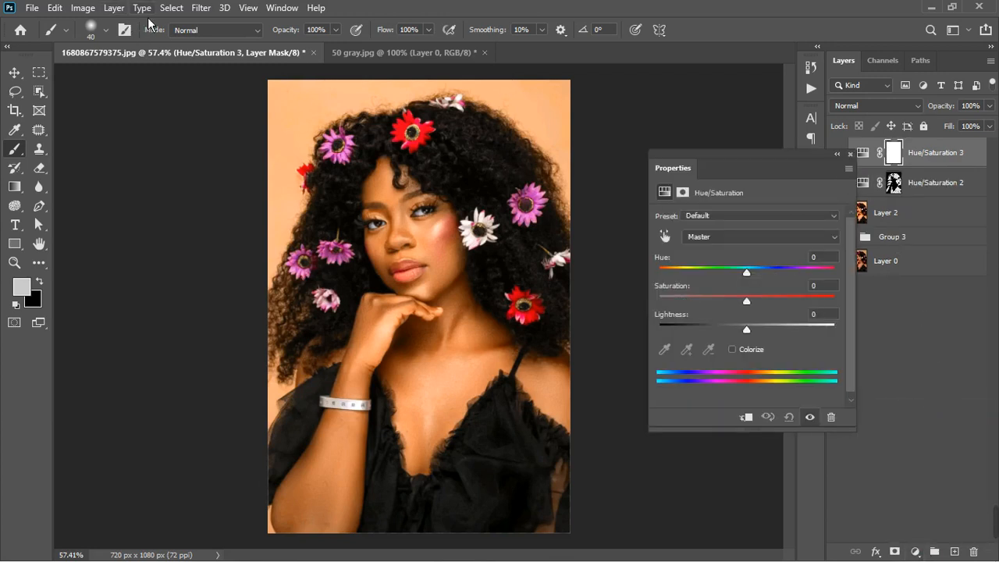
left_click(200, 7)
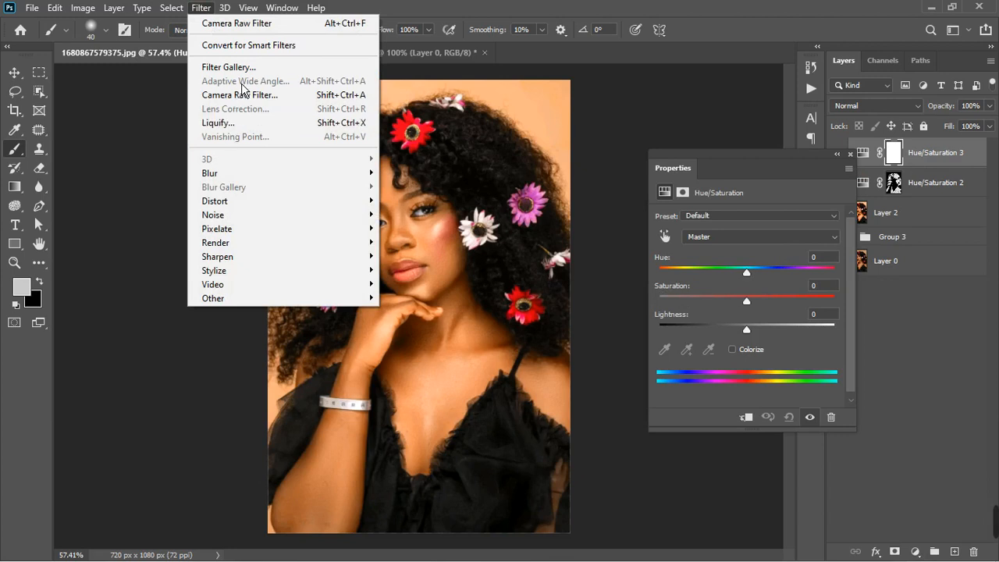
mouse_move(174, 9)
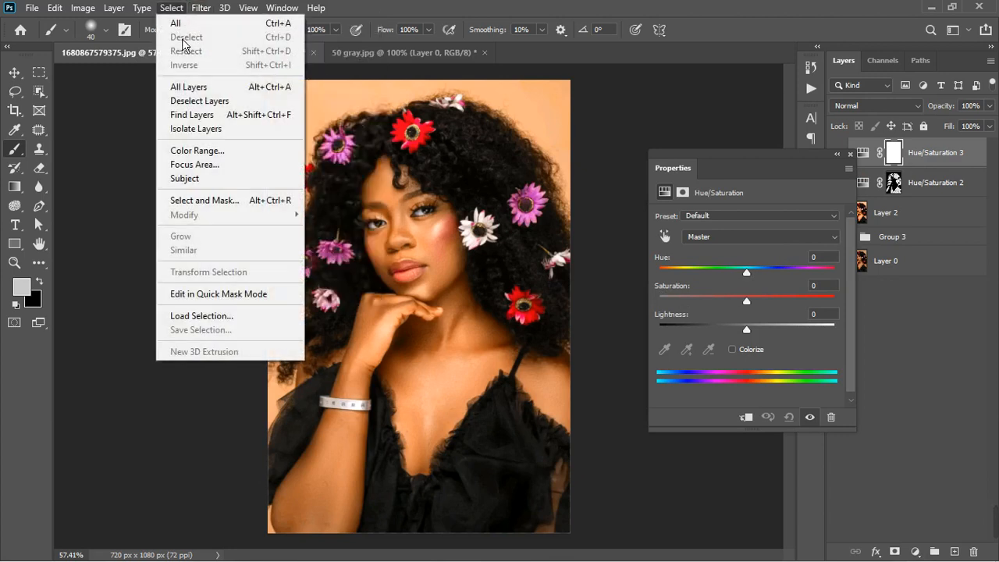
left_click(197, 151)
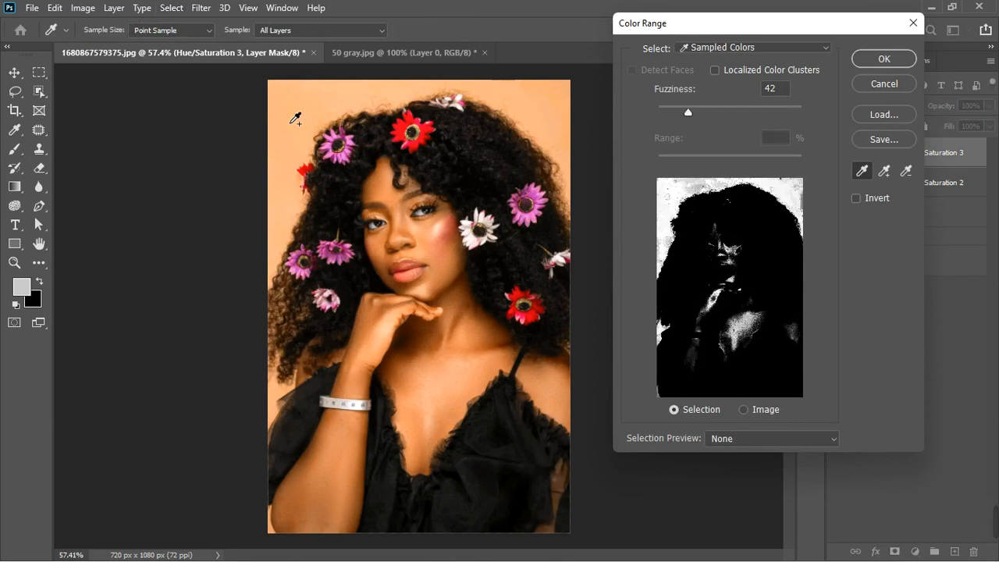
left_click(295, 118)
left_click(560, 113)
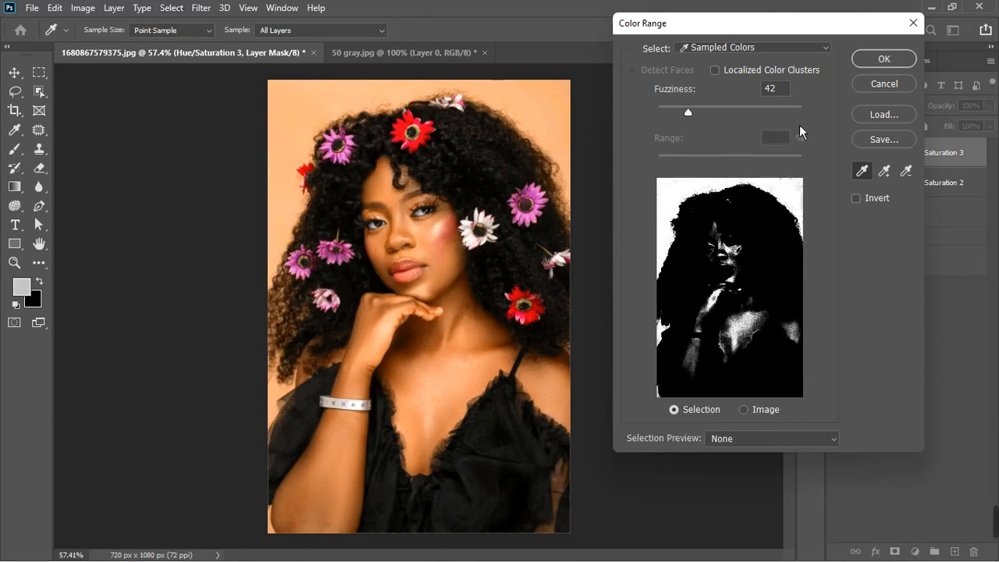
left_click(884, 59)
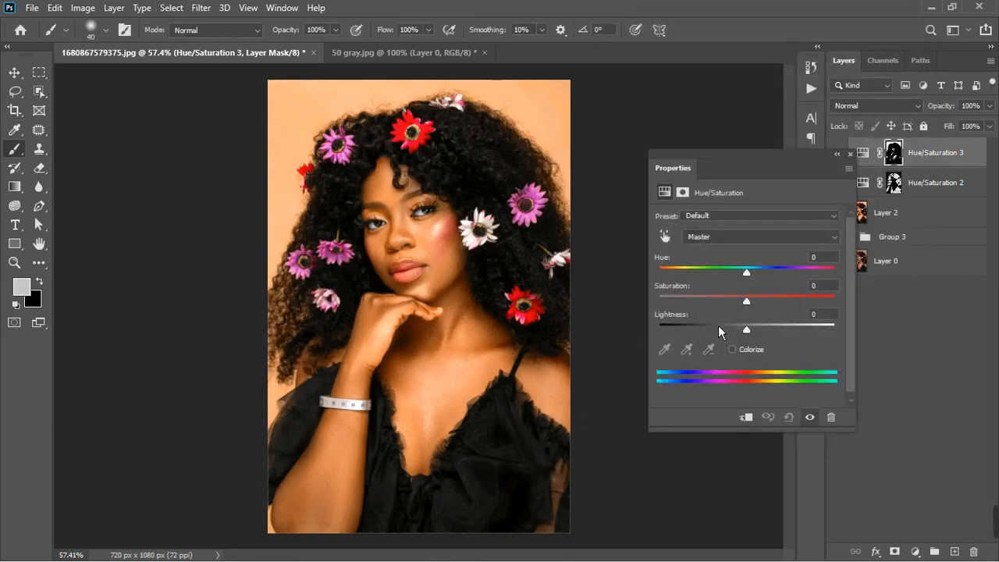
left_click_drag(751, 309, 737, 338)
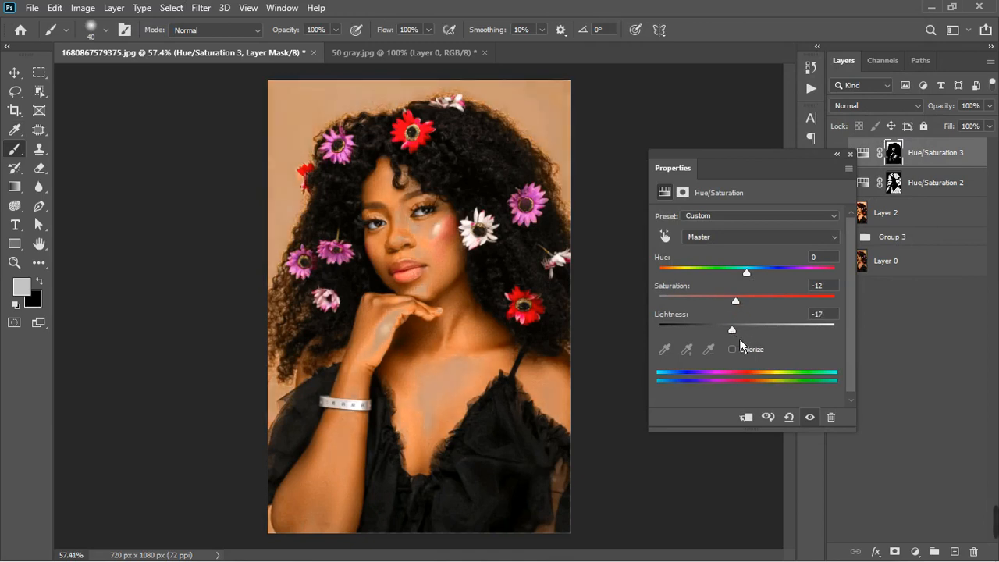
left_click(850, 154)
Paint black over the face, hand and chest on the Hue/Saturation 3 mask with a size 600 brush to clear the skin.
right_click(15, 148)
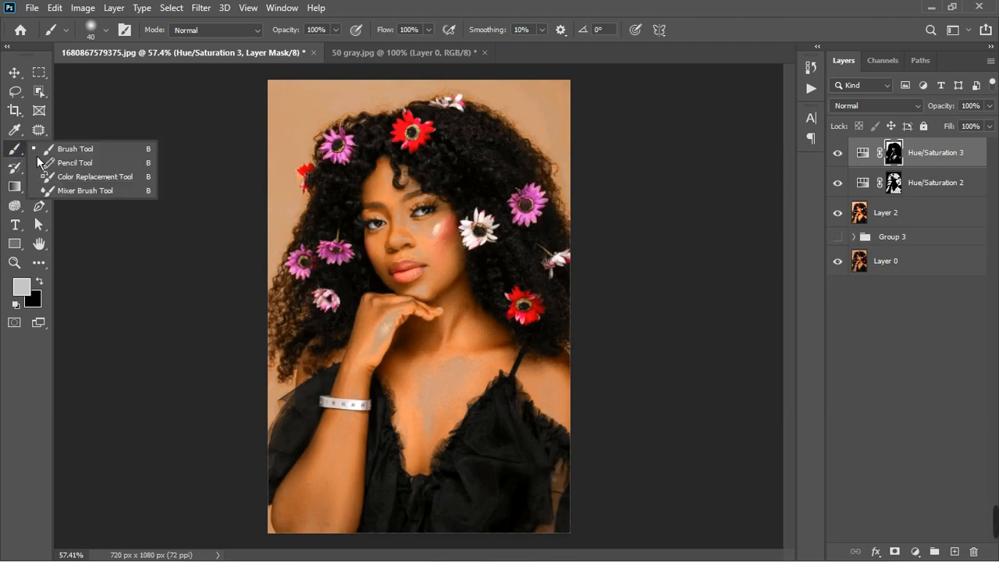
left_click(78, 144)
key("bracketright")
key("bracketright")
key("bracketright")
key("bracketright")
key("bracketright")
key("bracketright")
key("bracketright")
key("bracketright")
key("bracketright")
key("bracketright")
key("bracketright")
key("bracketright")
key("bracketright")
key("bracketright")
key("bracketright")
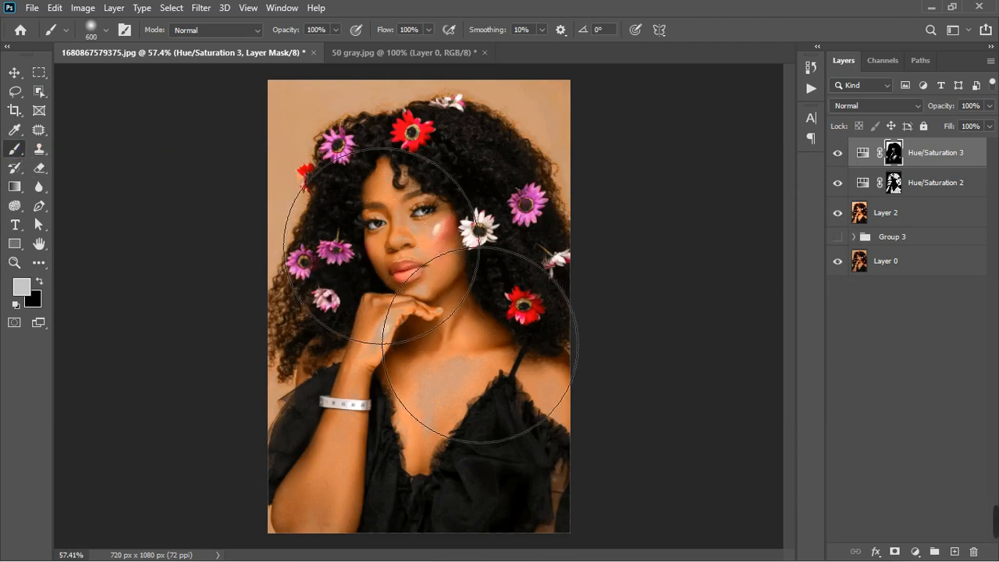
key("x")
mouse_move(420, 273)
left_mouse_down()
mouse_move(423, 390)
mouse_move(382, 448)
mouse_move(437, 455)
mouse_move(453, 271)
left_mouse_up()
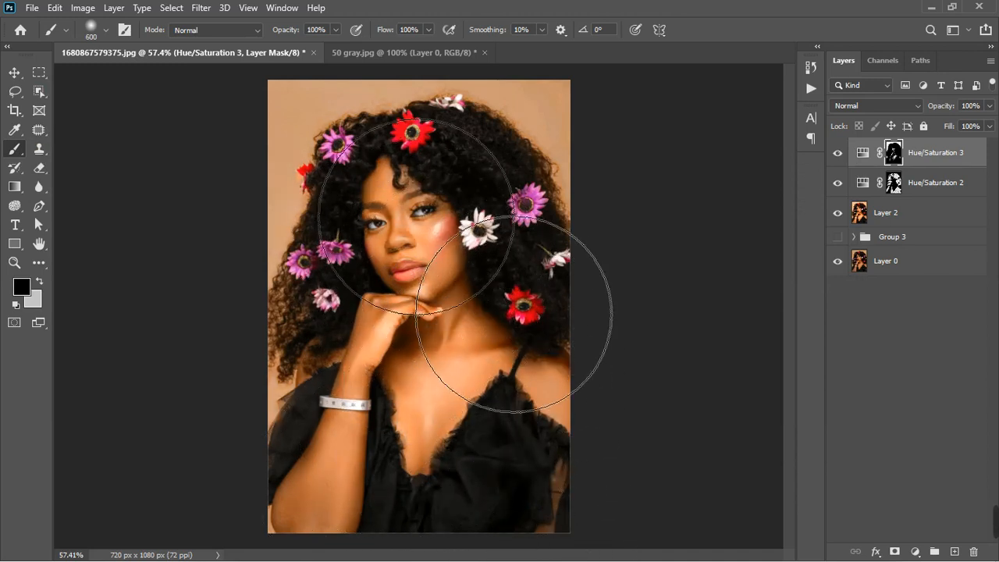
mouse_move(386, 305)
left_mouse_down()
mouse_move(378, 427)
mouse_move(454, 256)
mouse_move(493, 460)
left_mouse_up()
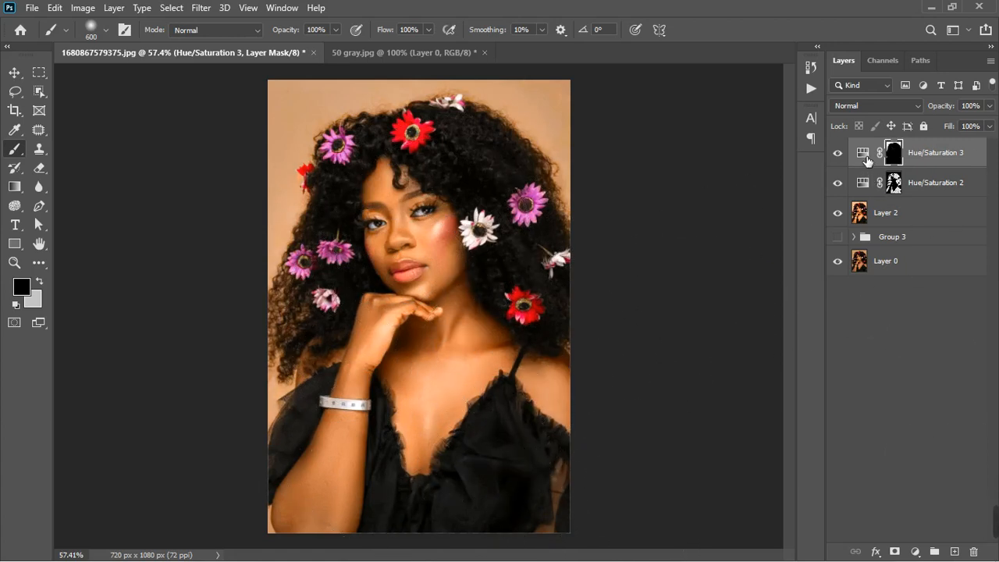
Lower the opacity of the Hue/Saturation 3 adjustment to 47%.
left_click(989, 105)
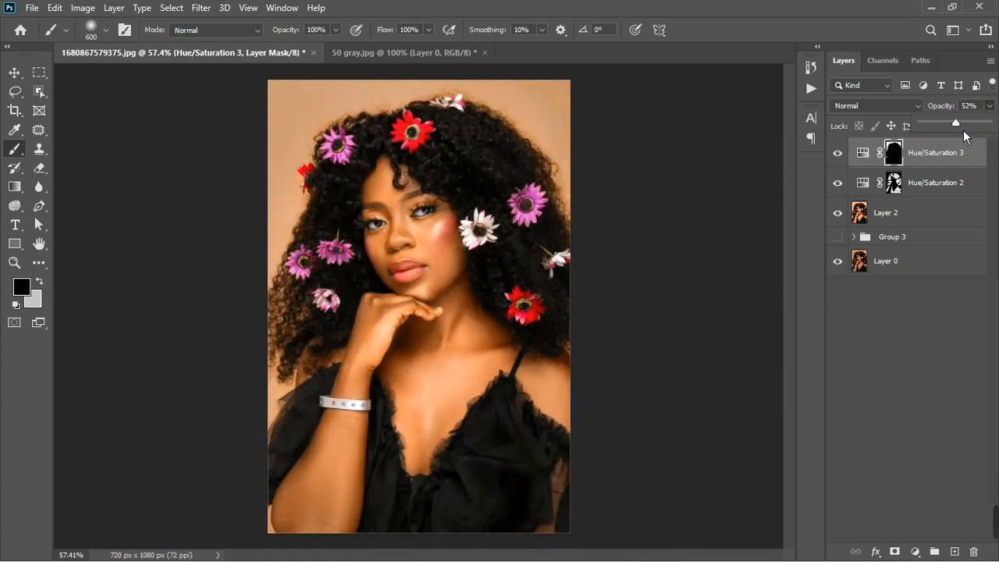
left_click_drag(963, 129, 959, 132)
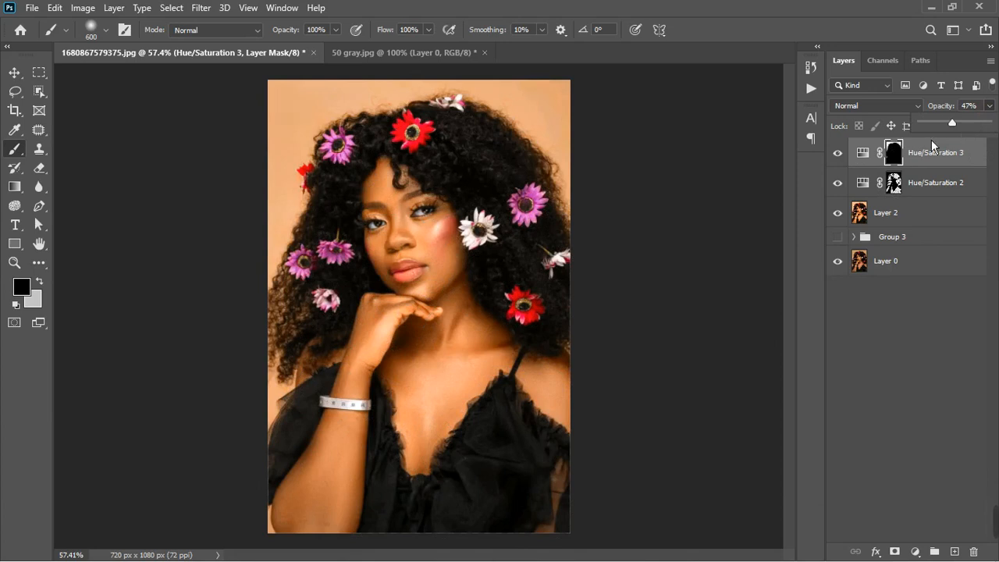
scroll(557, 390, "up", 1)
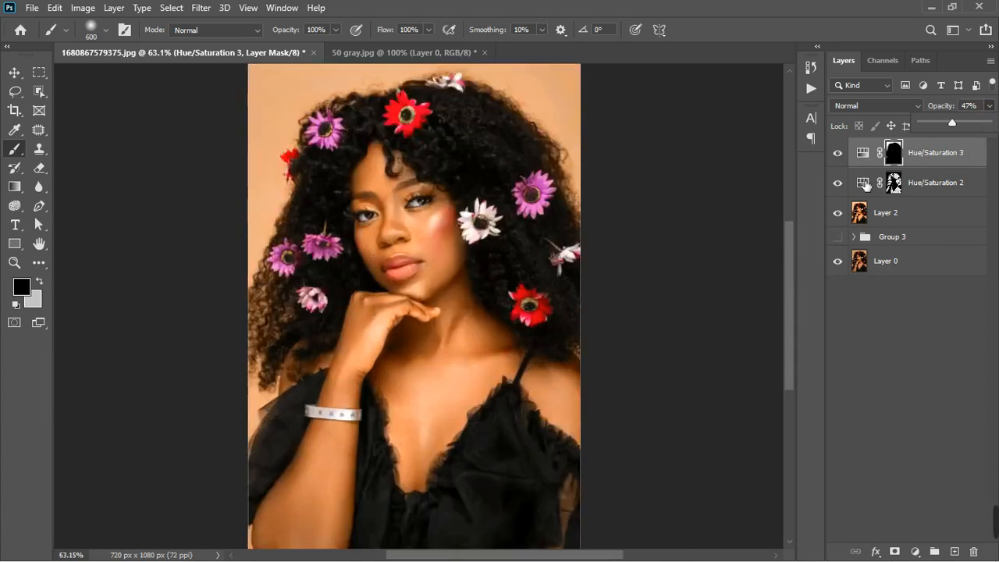
Merge Hue/Saturation 3, Hue/Saturation 2 and Layer 2 into a single layer.
left_click(926, 215, "shift")
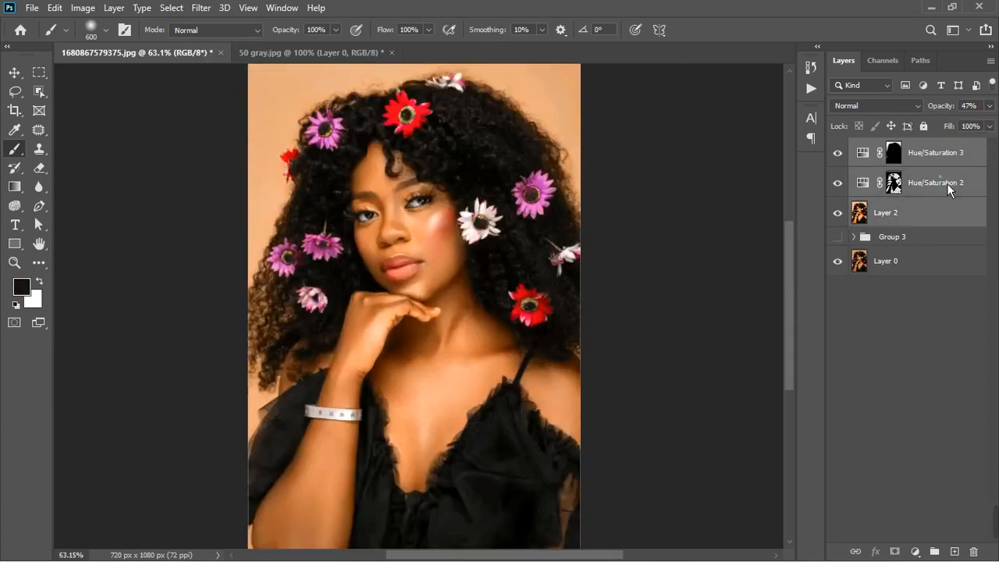
right_click(947, 183)
left_click(813, 435)
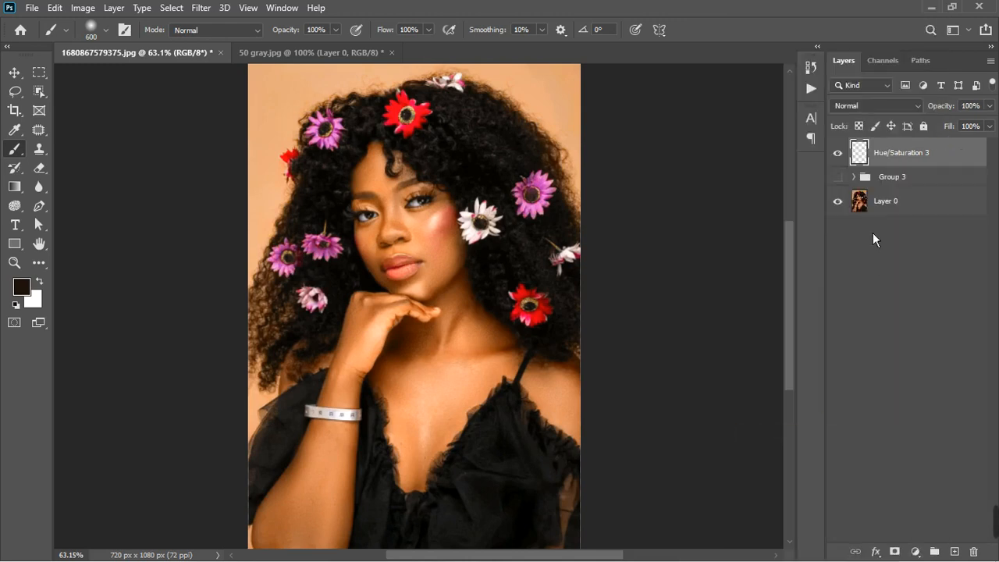
Toggle the merged layer's visibility repeatedly to compare the finished edit with the original portrait.
left_click(839, 156)
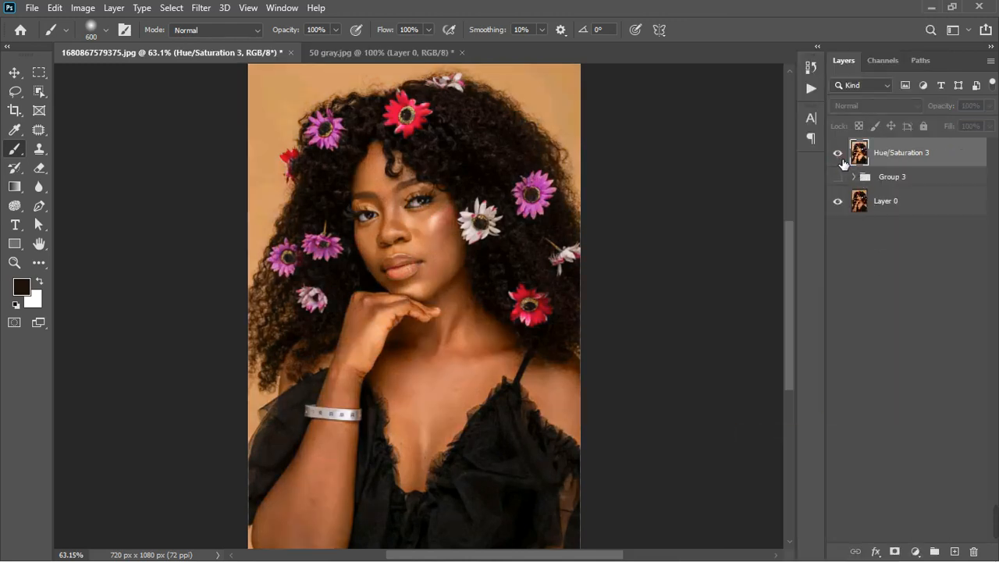
left_click(840, 157)
left_click(840, 156)
left_click(840, 156)
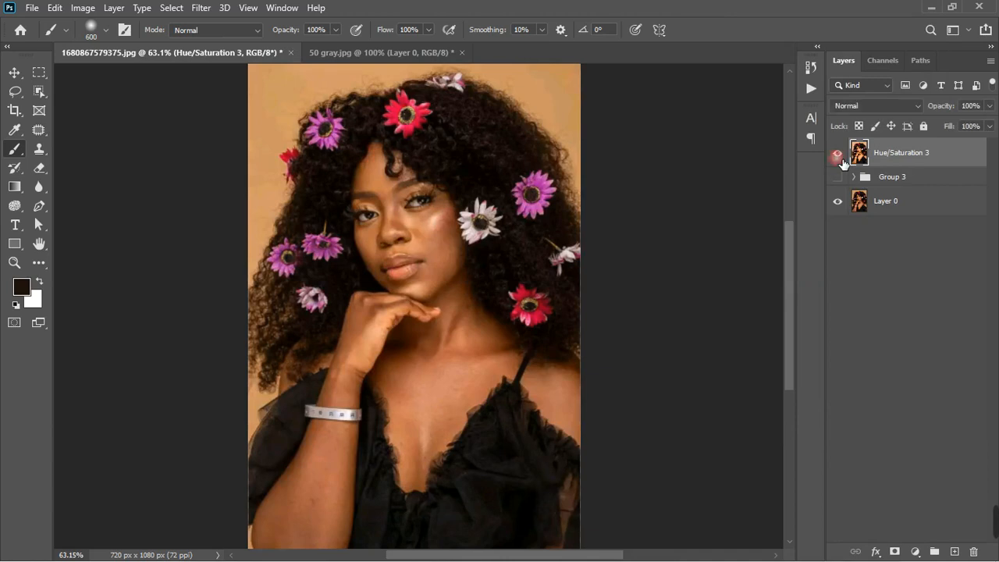